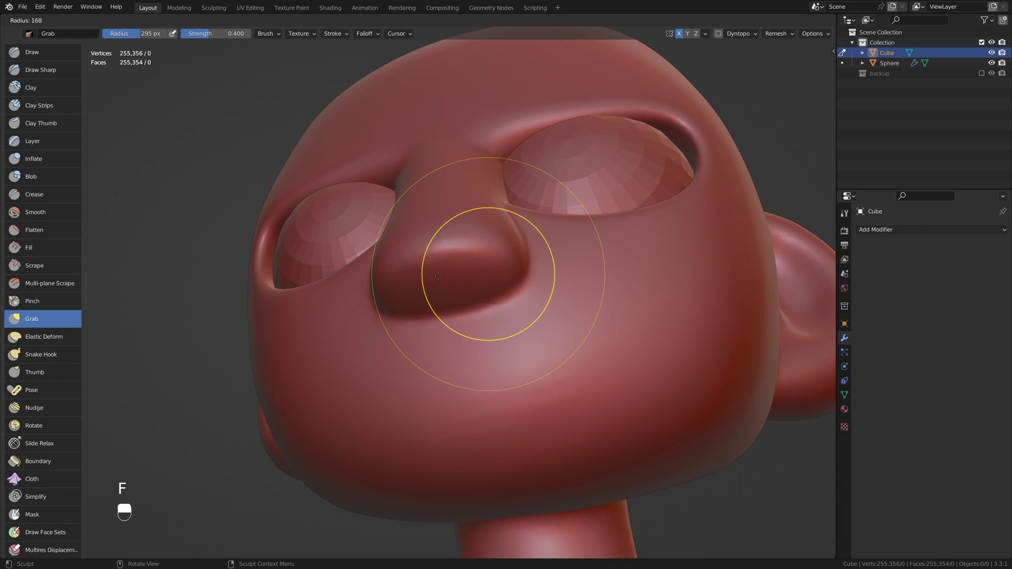
Set the Grab brush radius to 76 px and switch to the Draw brush for sculpting the head
left_click(448, 275)
middle_click_drag(400, 275, 463, 282)
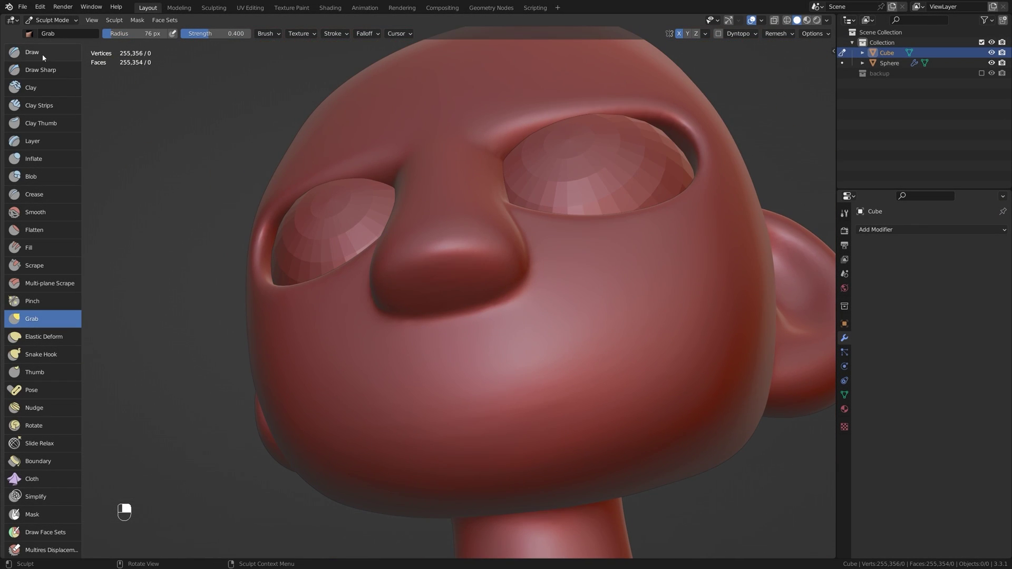
left_click(43, 57)
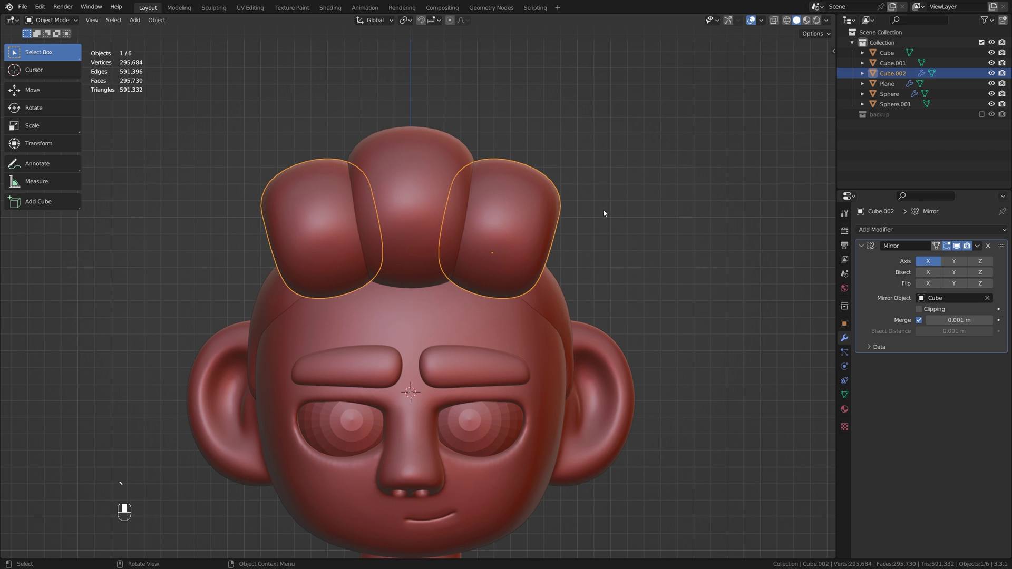
Apply the scale of the mirrored side hair tufts and switch that object to Sculpt Mode
key("ctrl+a")
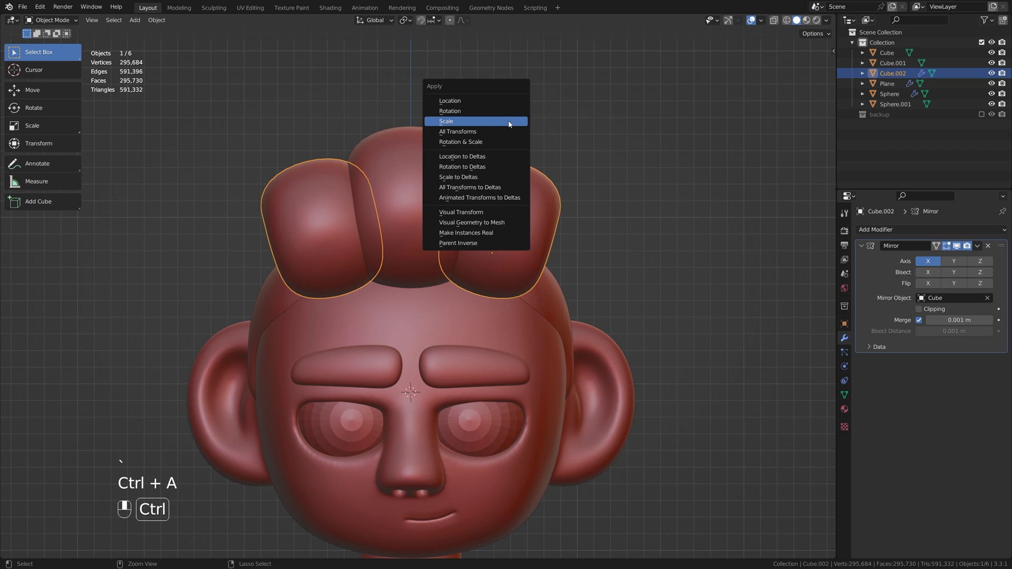
left_click(509, 125)
left_click(52, 20)
left_click(52, 53)
middle_click_drag(627, 207, 594, 225)
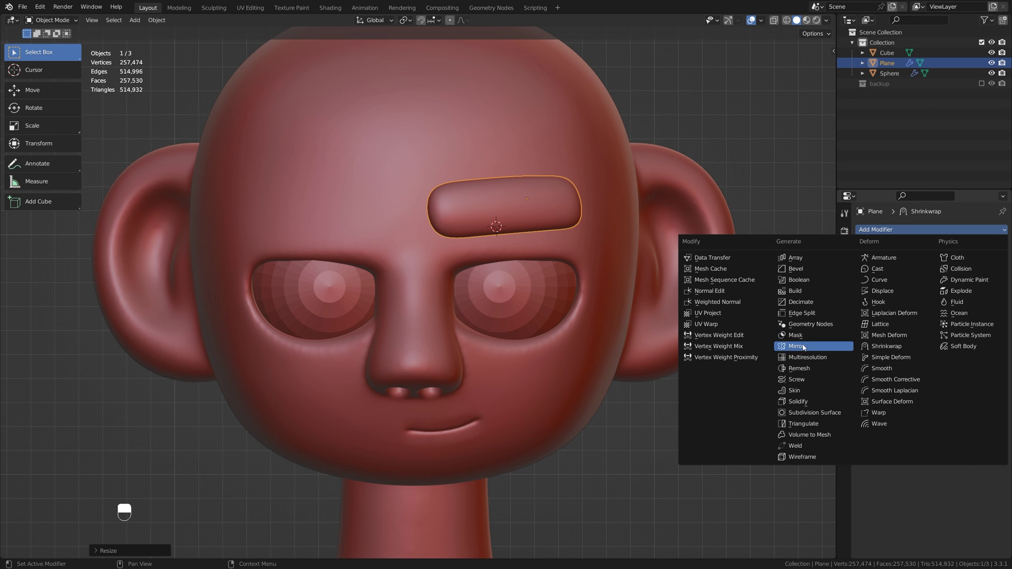
Add a Mirror modifier to the eyebrow plane and pick the head as its mirror object
left_click(803, 347)
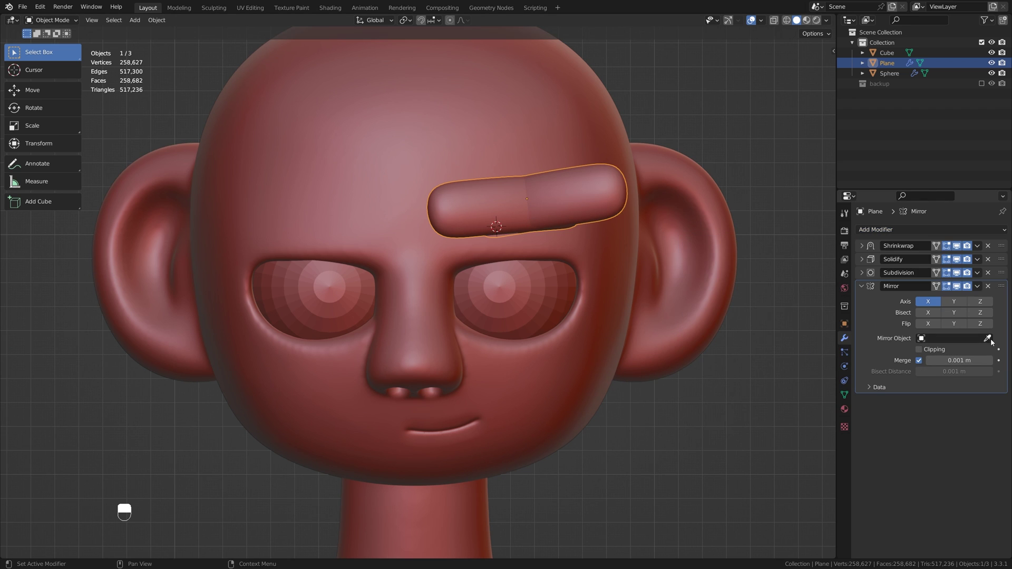
left_click(734, 231)
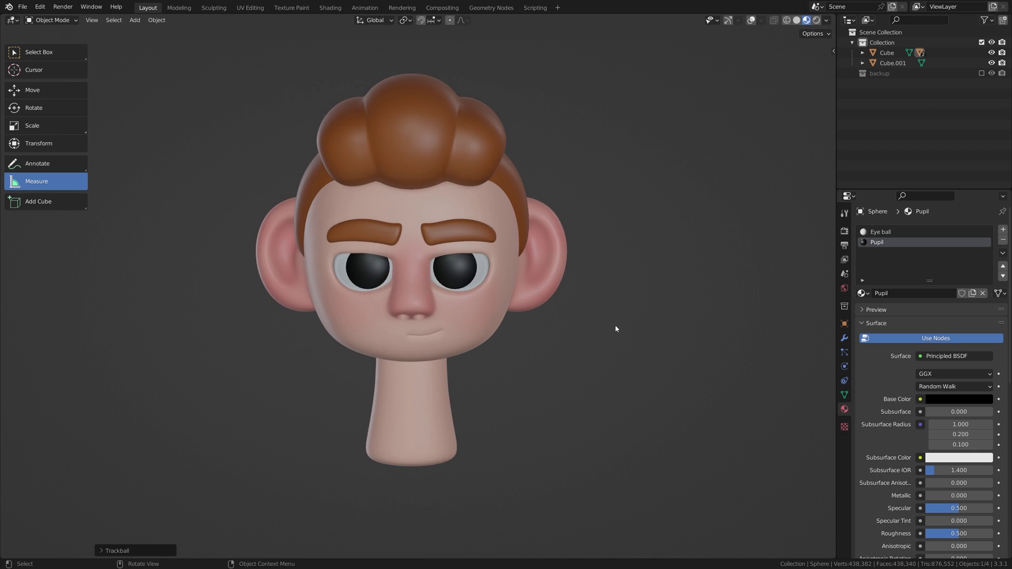
mouse_move(615, 329)
middle_mouse_down()
mouse_move(652, 319)
mouse_move(682, 343)
middle_mouse_up()
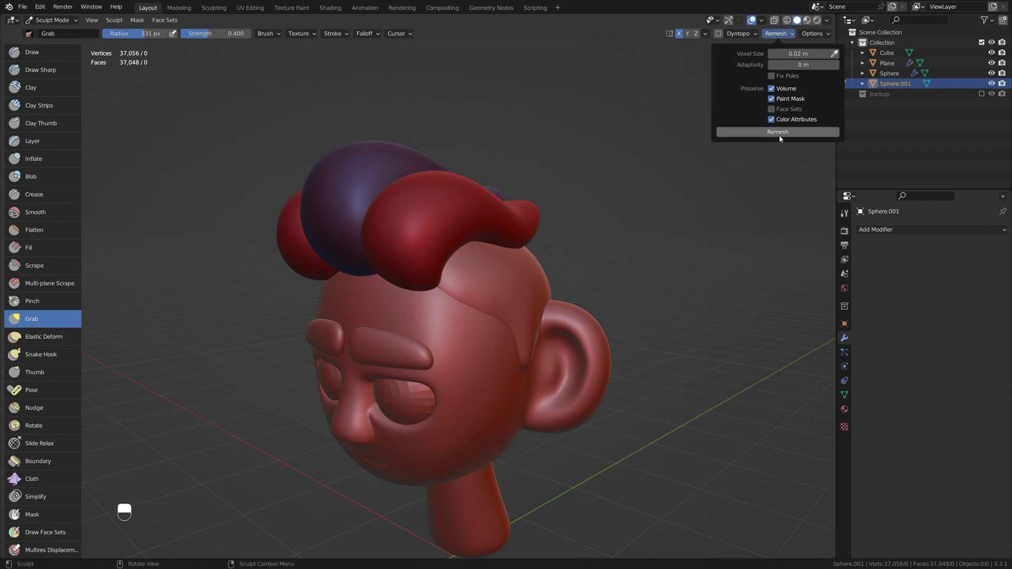
Try remeshing the hair object at a voxel size of 0.02 m and undo it
left_click(779, 135)
middle_click_drag(514, 224, 510, 200)
middle_click_drag(511, 201, 430, 215)
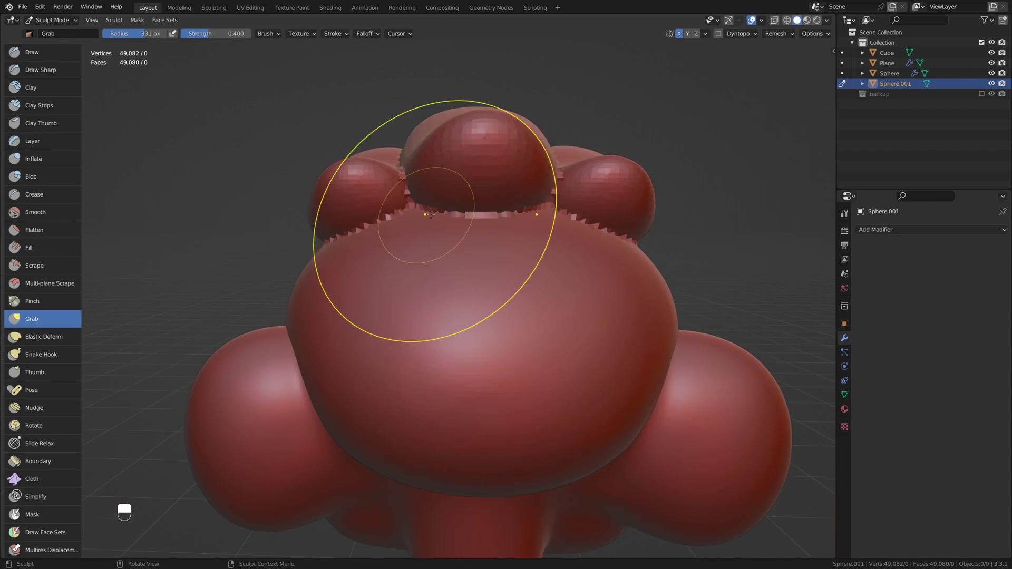
scroll(430, 215, "up", 2)
middle_click_drag(610, 160, 185, 206)
key("ctrl+z")
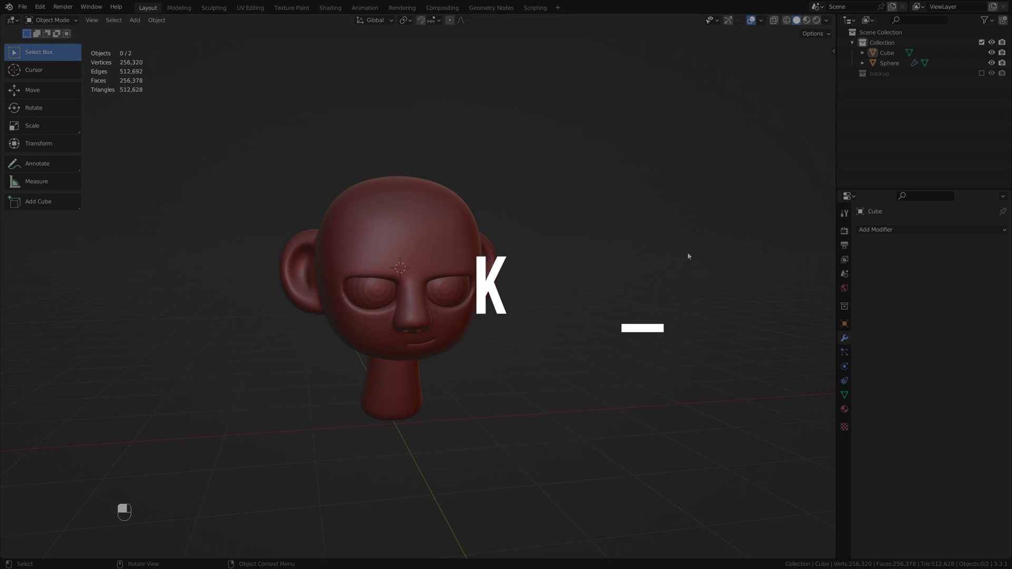
mouse_move(585, 271)
middle_mouse_down()
mouse_move(390, 266)
mouse_move(630, 267)
mouse_move(582, 268)
middle_mouse_up()
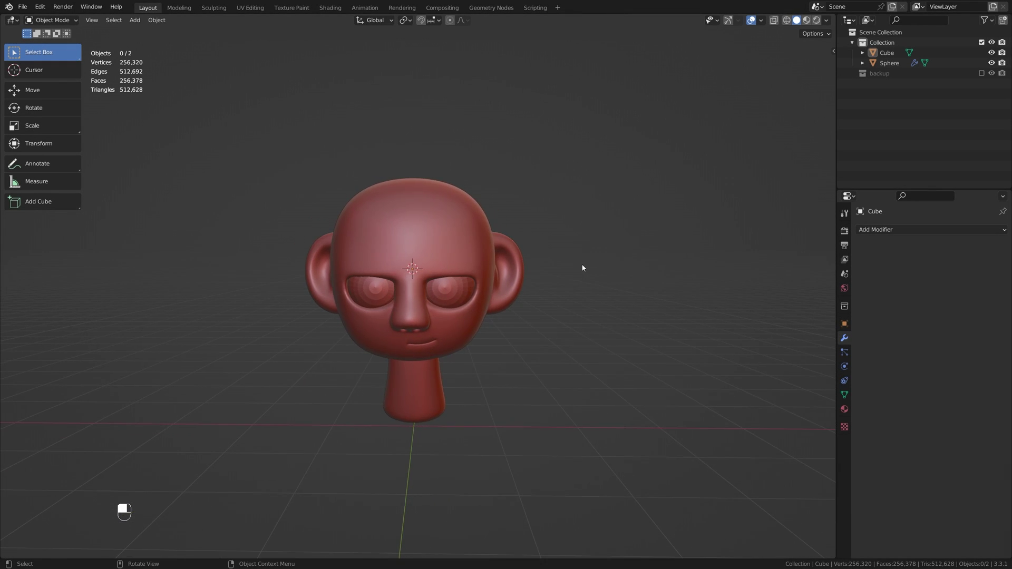
mouse_move(535, 229)
middle_mouse_down()
mouse_move(624, 222)
mouse_move(546, 222)
middle_mouse_up()
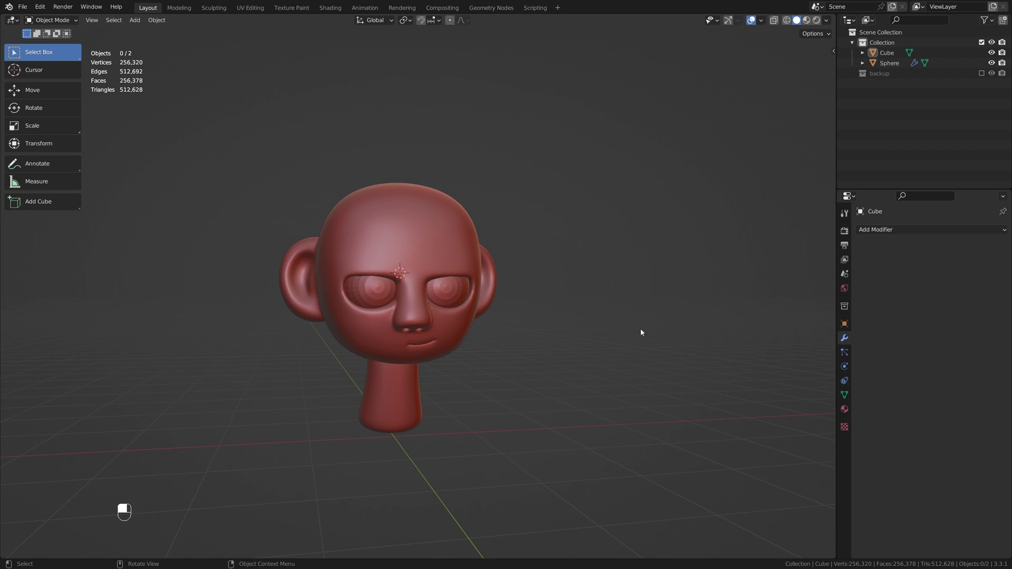
mouse_move(648, 282)
middle_mouse_down()
mouse_move(685, 289)
mouse_move(635, 290)
middle_mouse_up()
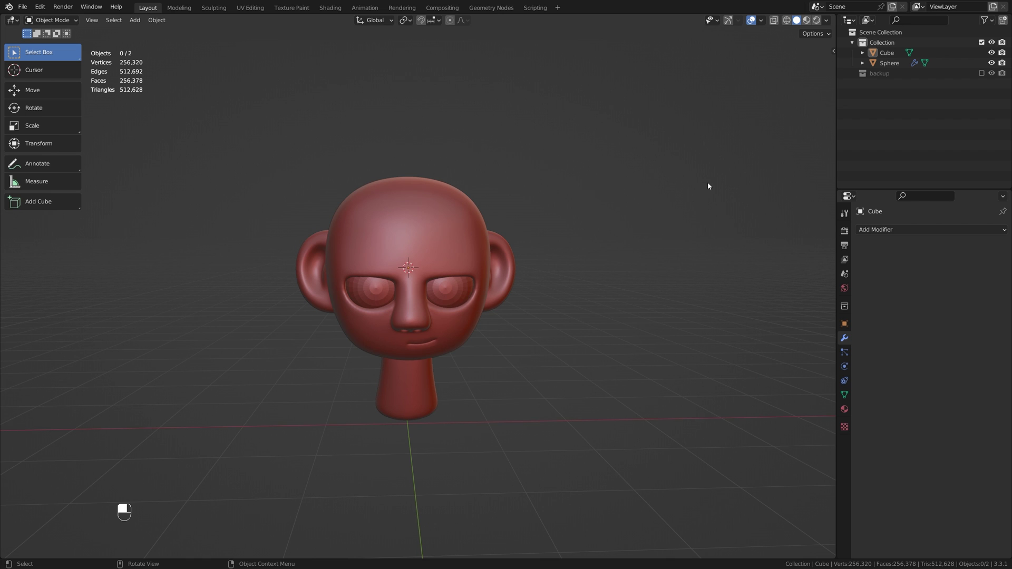
middle_click_drag(616, 224, 581, 216)
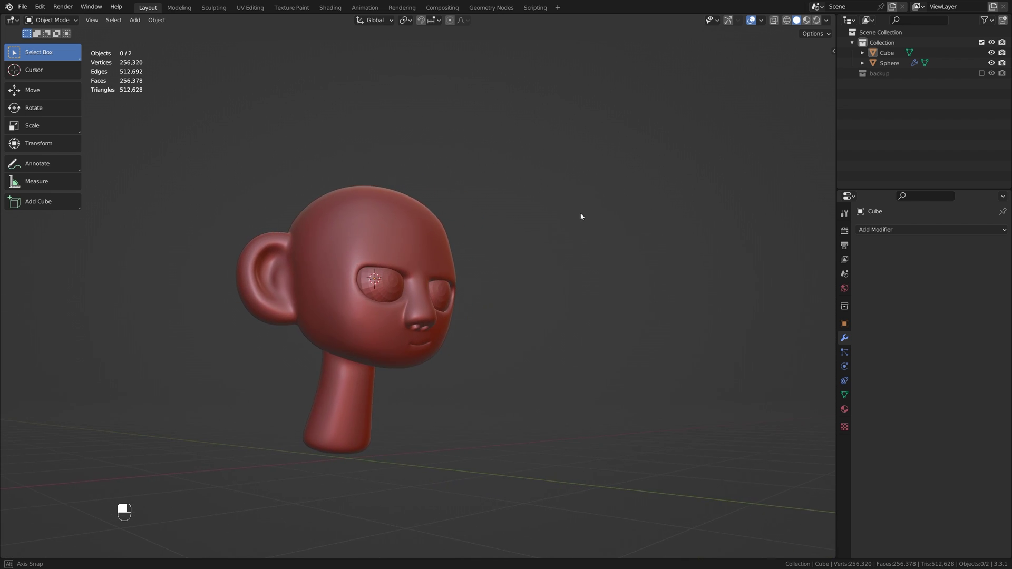
middle_click_drag(666, 321, 174, 238)
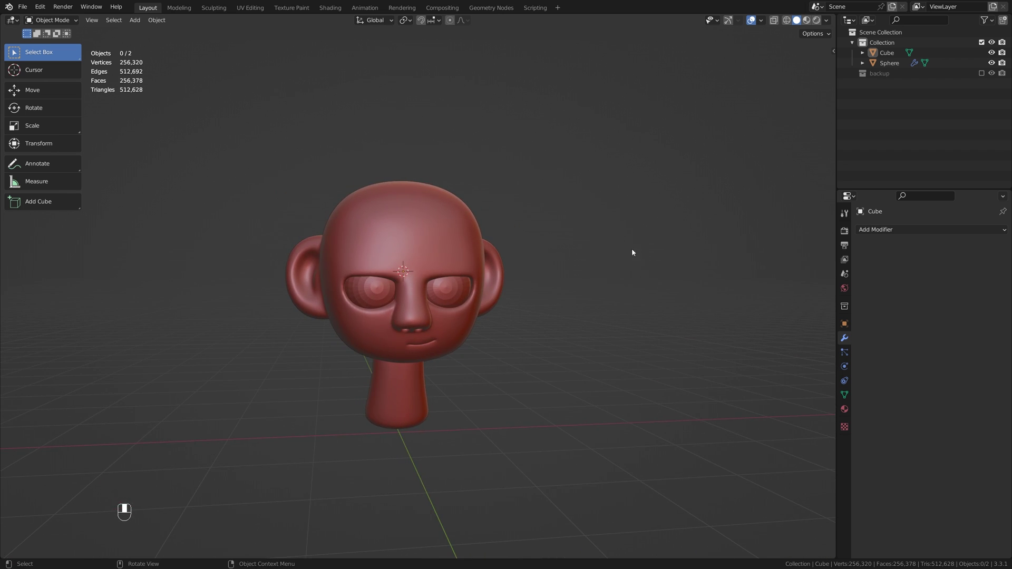
middle_click_drag(636, 306, 729, 257)
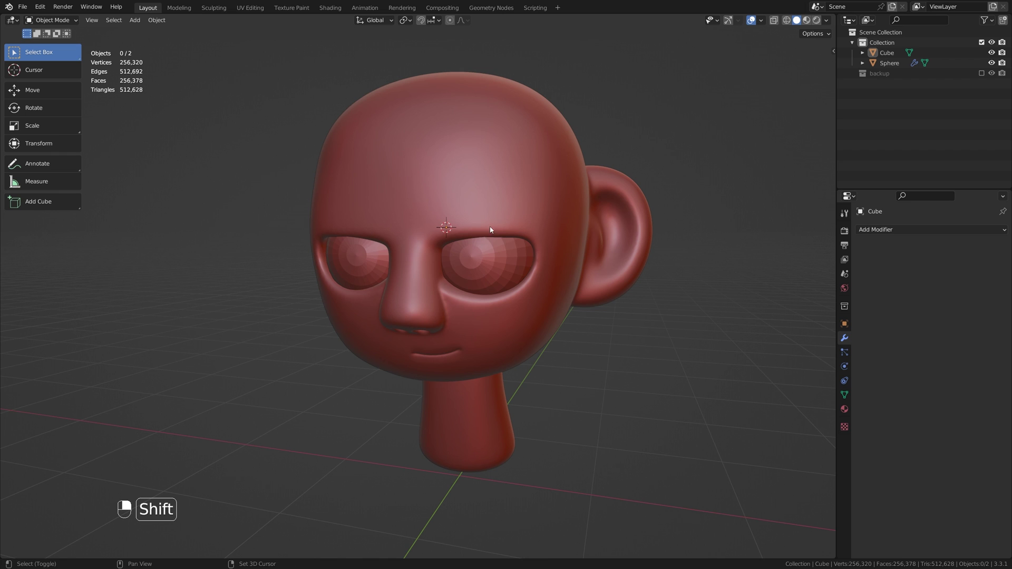
Place the 3D cursor on the forehead above the character's left eye and add a plane mesh there
mouse_move(482, 217)
middle_mouse_down()
mouse_move(486, 203)
mouse_move(425, 207)
mouse_move(498, 207)
mouse_move(496, 216)
middle_mouse_up()
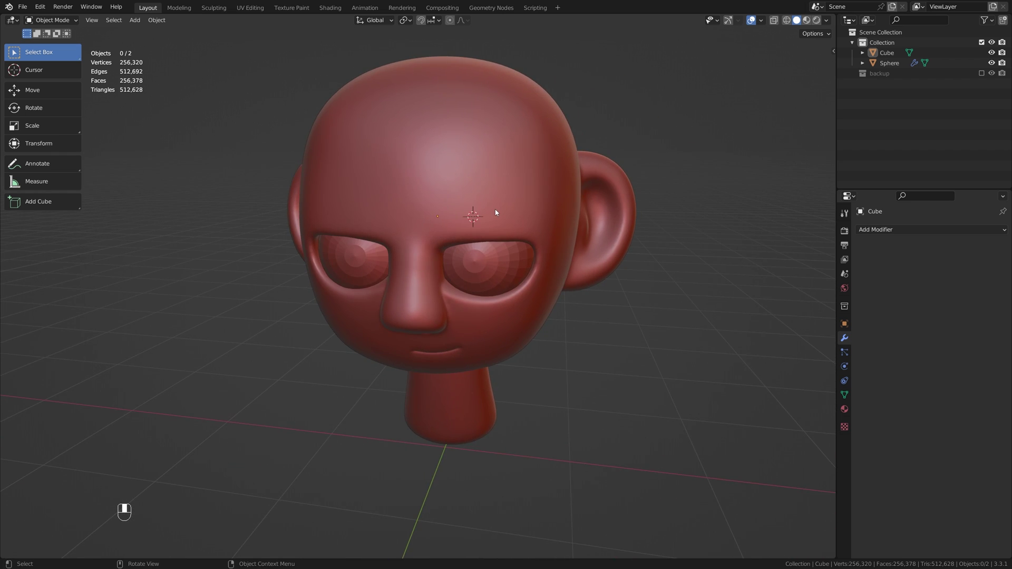
middle_click_drag(494, 223, 488, 215)
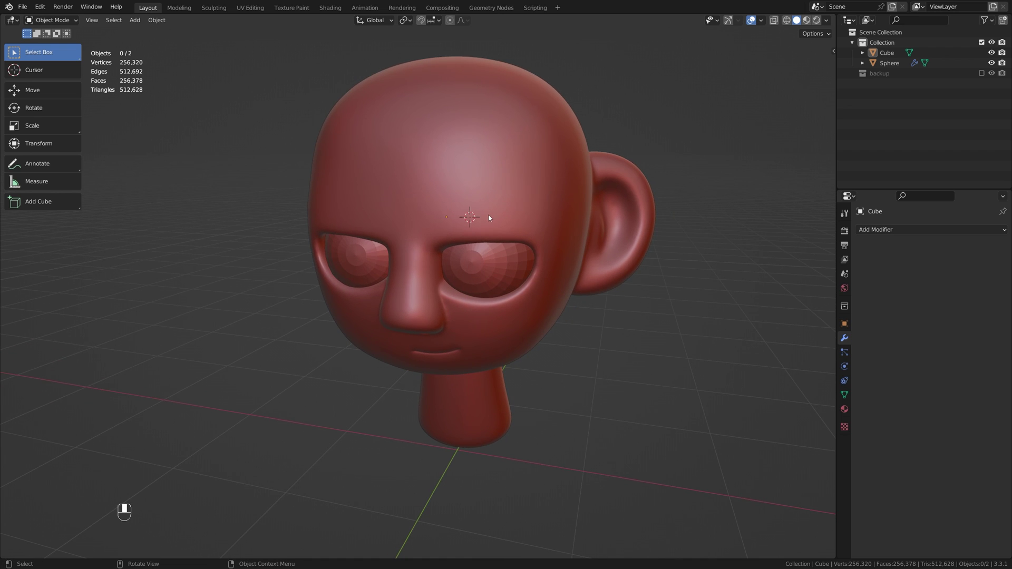
key("shift+a")
mouse_move(432, 211)
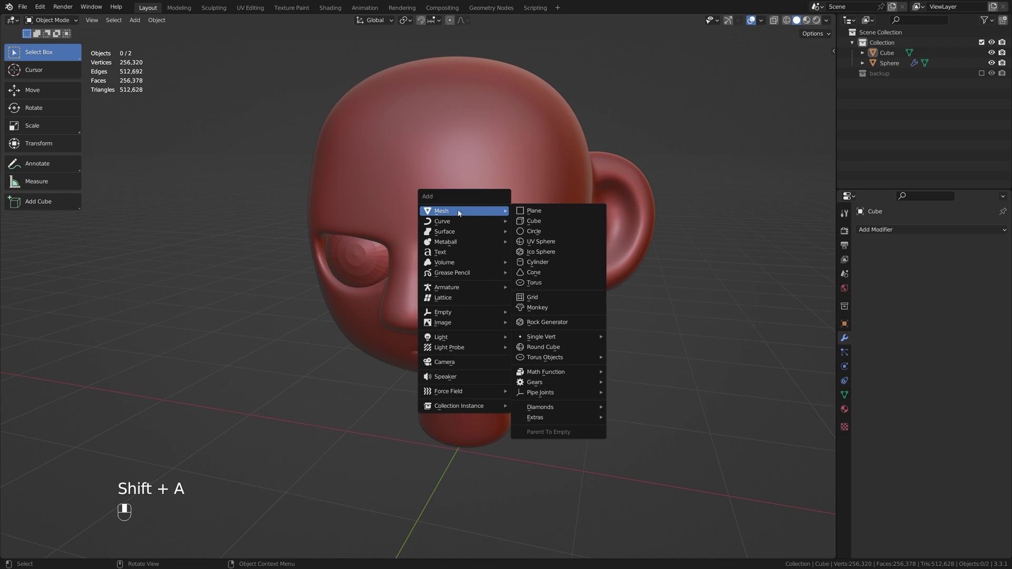
left_click(550, 211)
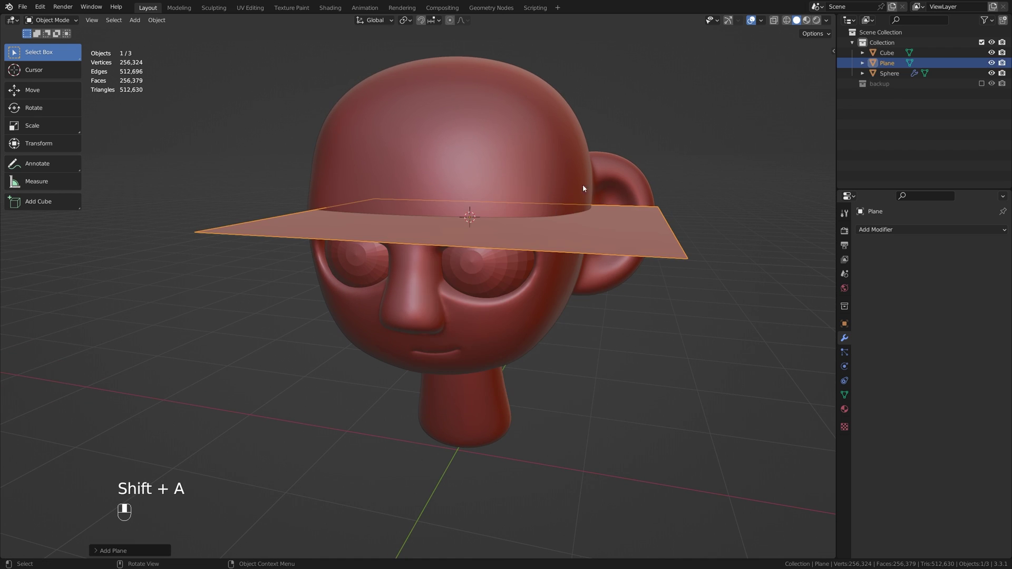
Rotate the plane 90 degrees about the X axis and scale it down to about 0.17
key("r")
key("x")
key("9")
key("0")
left_click(604, 208)
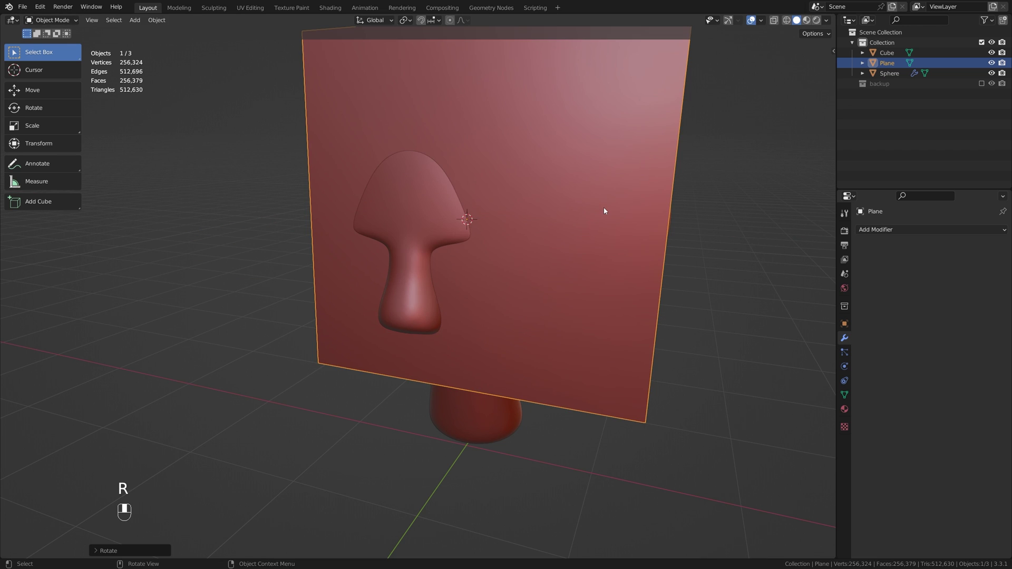
key("s")
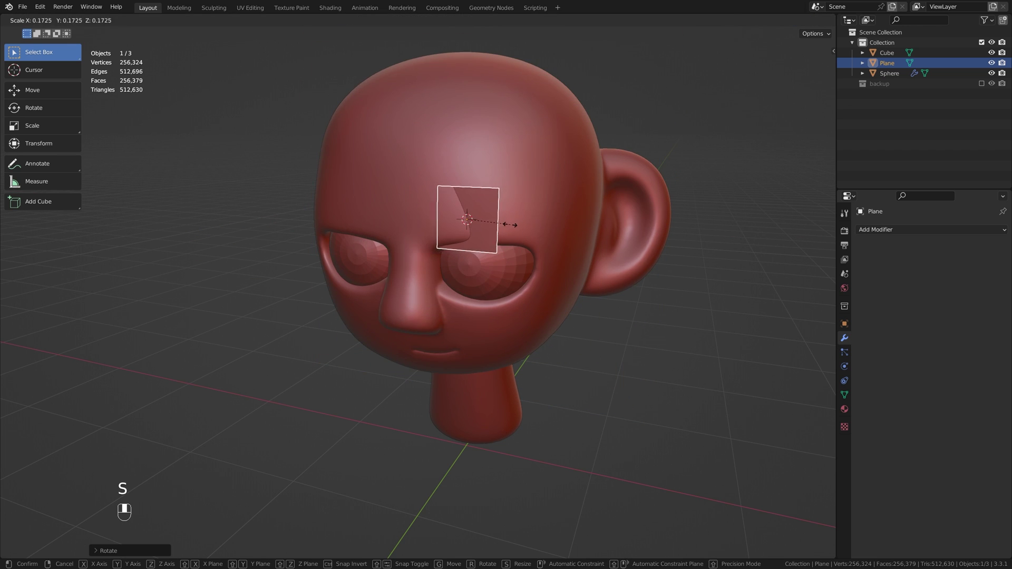
left_click(528, 228)
Move the plane forward along Y out of the head and raise it above the character's left eye in front view
key("g")
key("y")
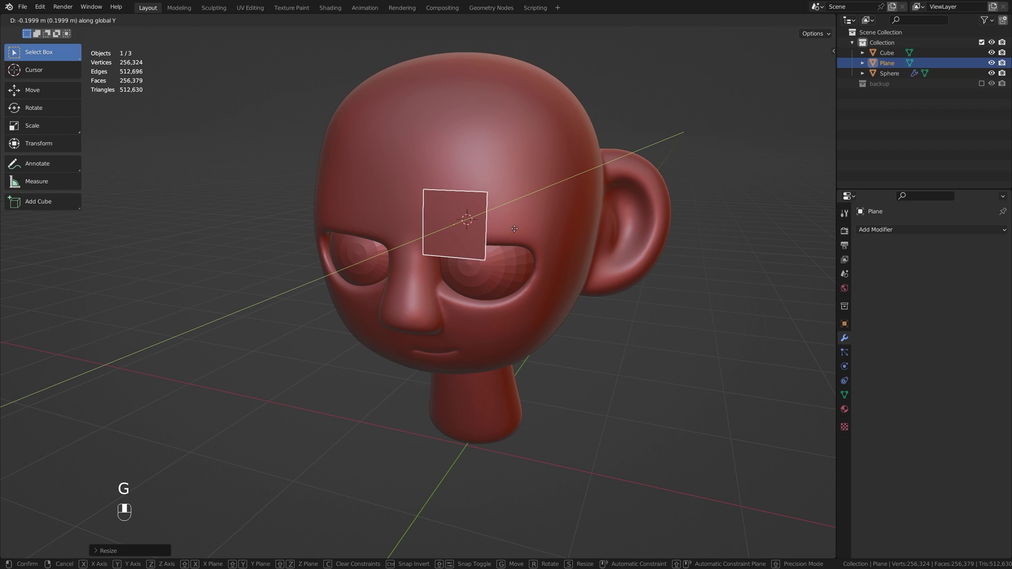
left_click(511, 226)
middle_click_drag(503, 228, 558, 230)
key("grave")
left_click(476, 200)
middle_click_drag(606, 190, 586, 241, "shift")
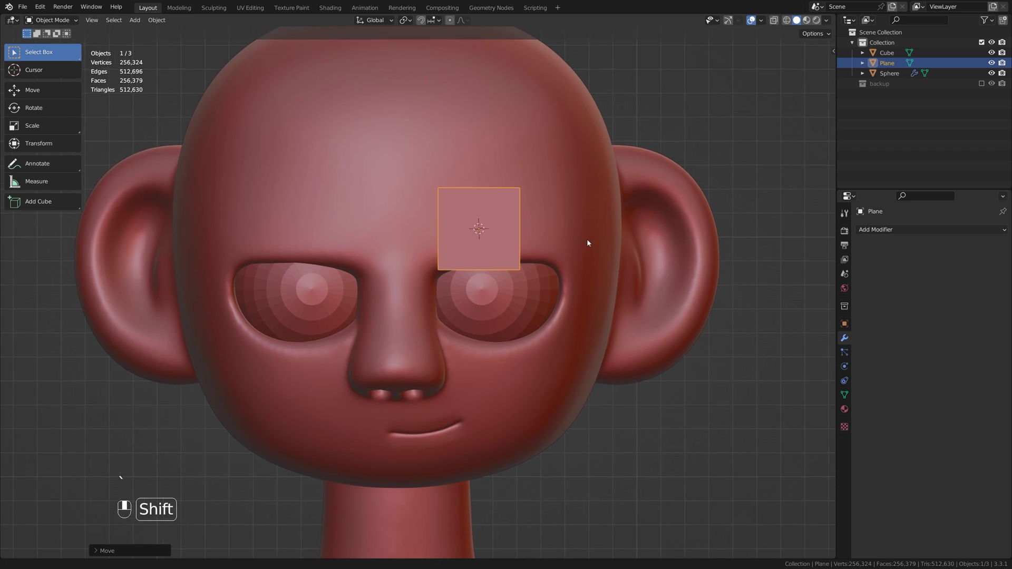
key("g")
left_click(619, 228)
Resize the plane into a wide, low eyebrow rectangle, scaled about 2.8 along X, and reposition it above the eye
key("s")
key("s")
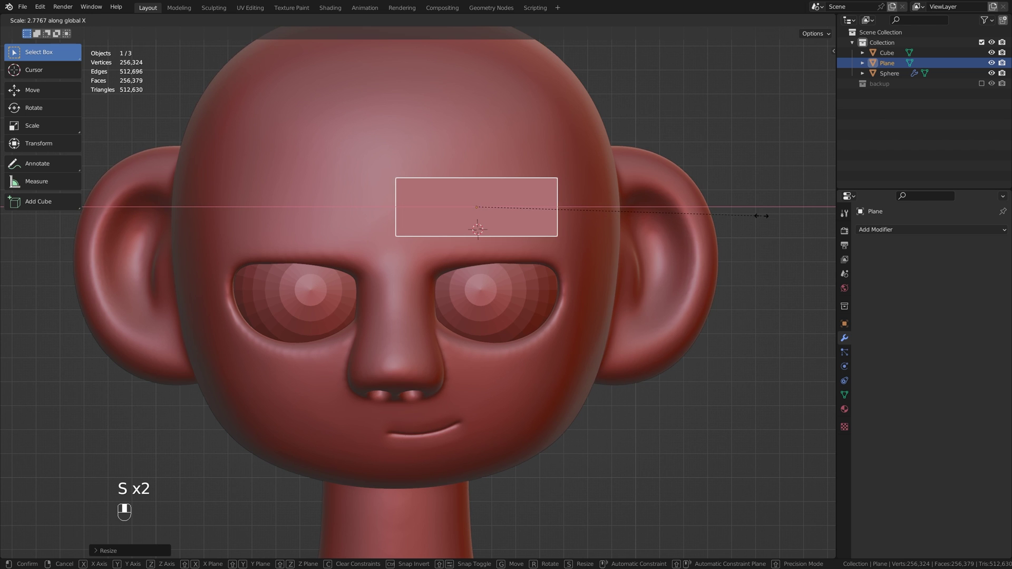
key("g")
left_click(678, 226)
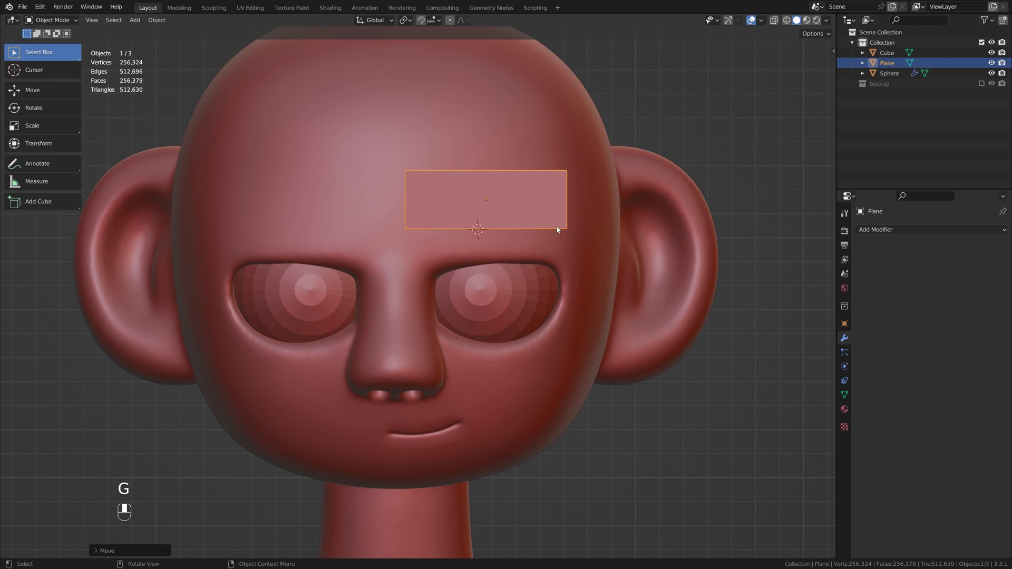
Add a Shrinkwrap modifier to the eyebrow plane
middle_click_drag(558, 230, 580, 221)
left_click(897, 231)
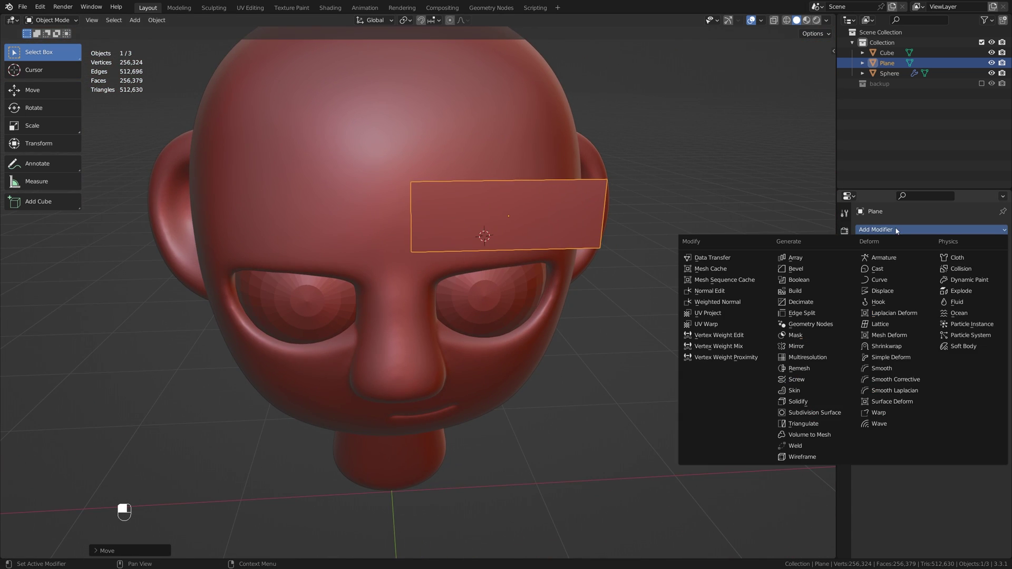
left_click(901, 347)
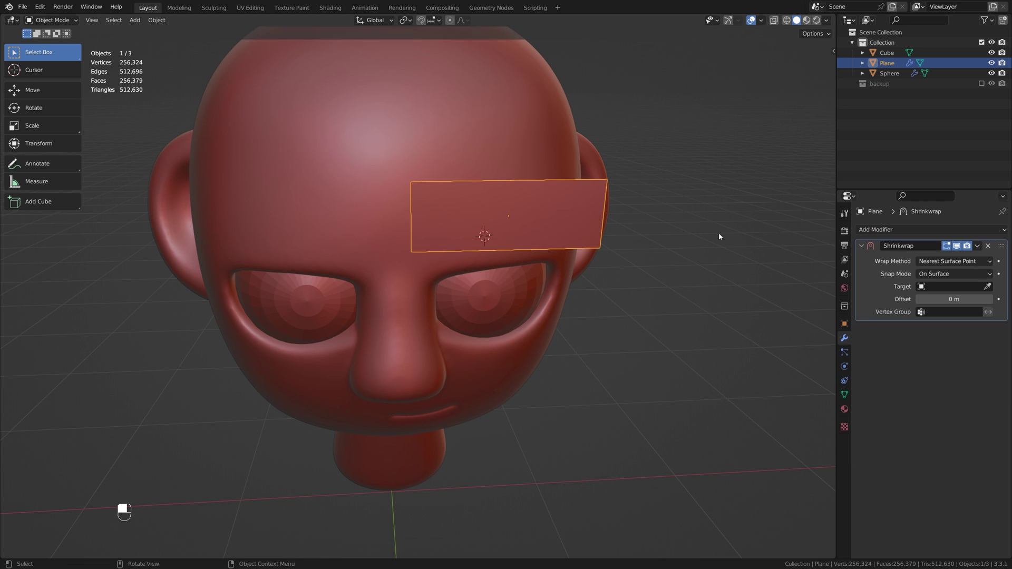
Add three evenly spaced vertical loop cuts to the eyebrow plane in Edit Mode, and return to Object Mode
middle_click_drag(719, 235, 668, 243)
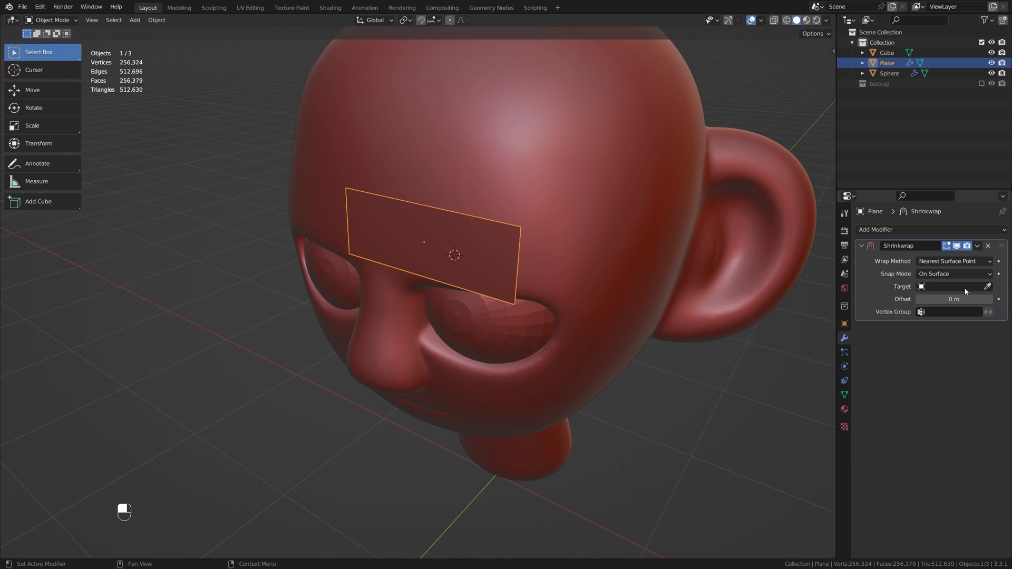
middle_click_drag(738, 263, 391, 189)
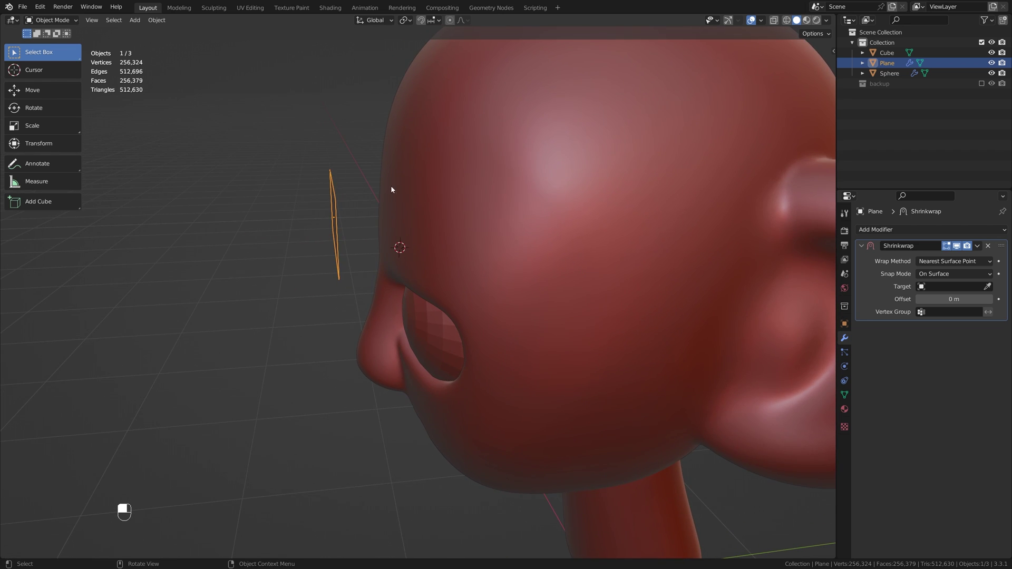
middle_click_drag(504, 193, 582, 196)
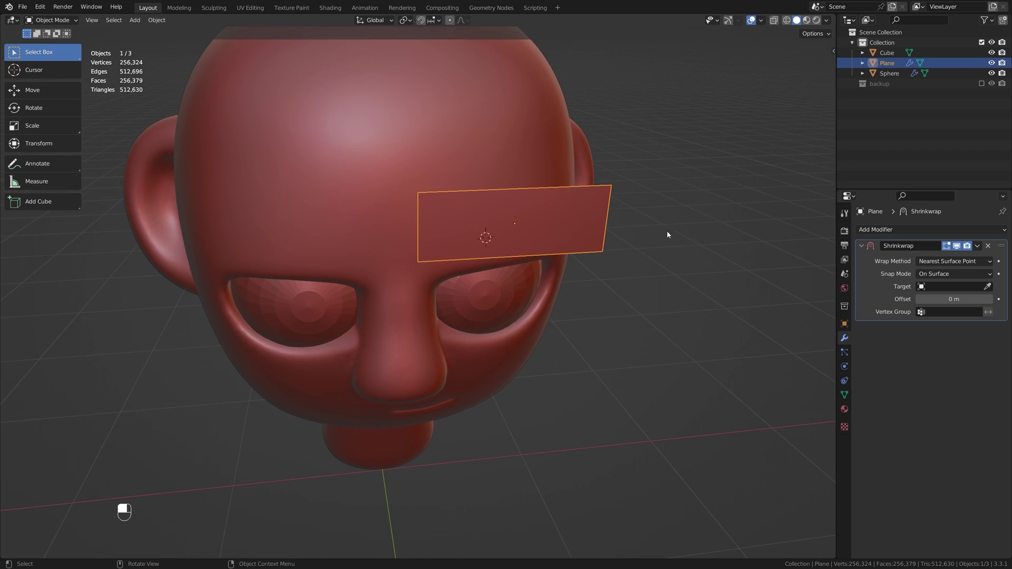
middle_click_drag(668, 234, 598, 225)
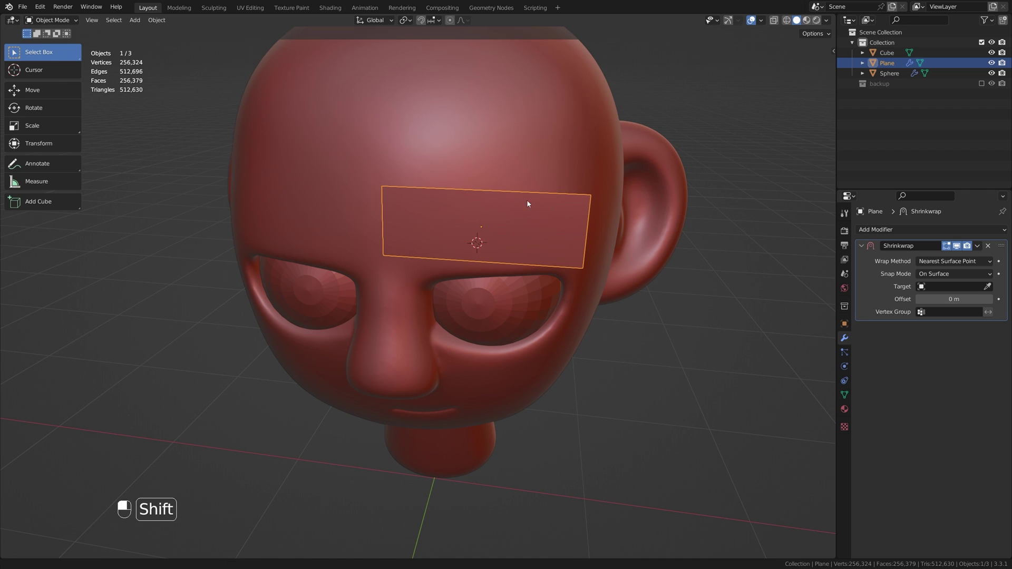
middle_click_drag(487, 195, 457, 204, "shift")
scroll(454, 205, "up", 1)
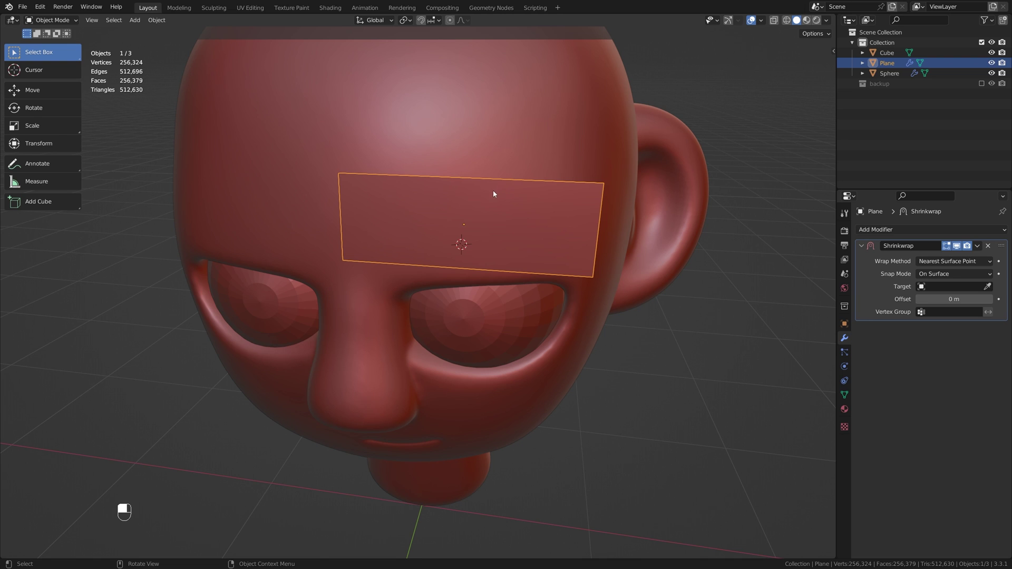
key("Tab")
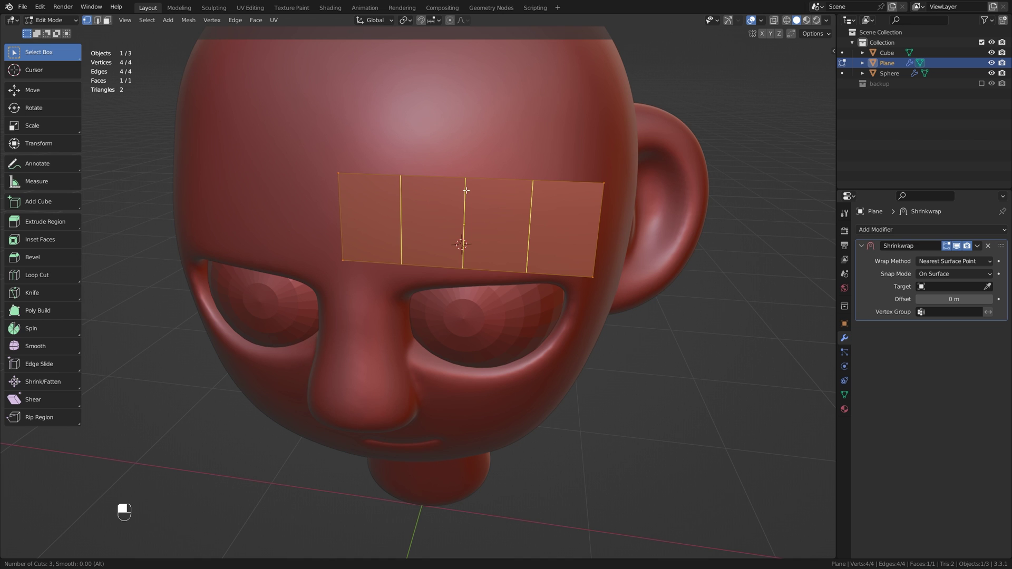
left_click(462, 208)
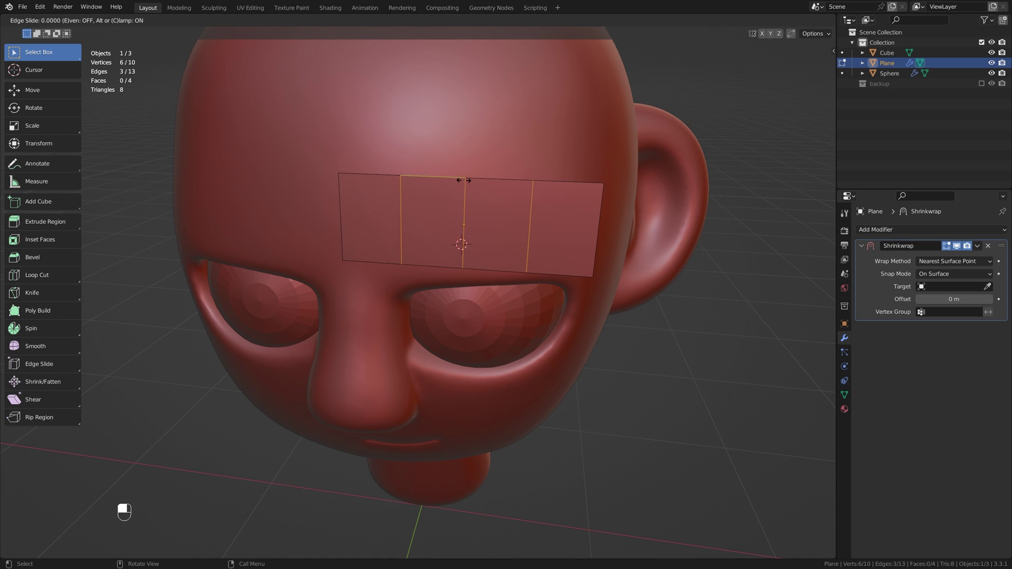
left_click(496, 158)
middle_click_drag(511, 172, 517, 115)
middle_click_drag(414, 164, 835, 276)
key("Tab")
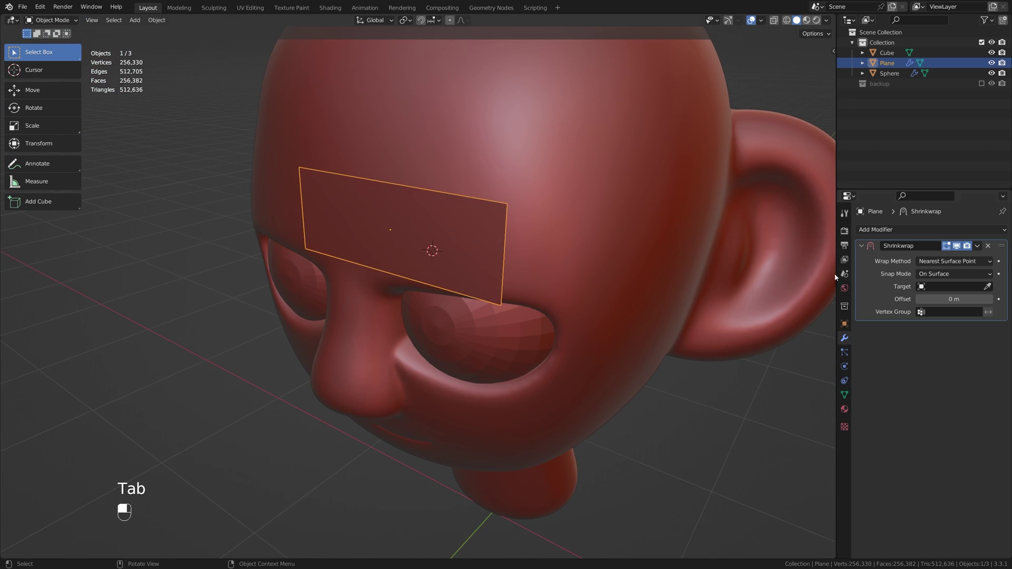
Set the head mesh, Cube, as the target of the eyebrow plane's Shrinkwrap modifier
left_click(586, 131)
middle_click_drag(587, 149, 541, 118)
Move the eyebrow plane over the character's left eye in front view
key("grave")
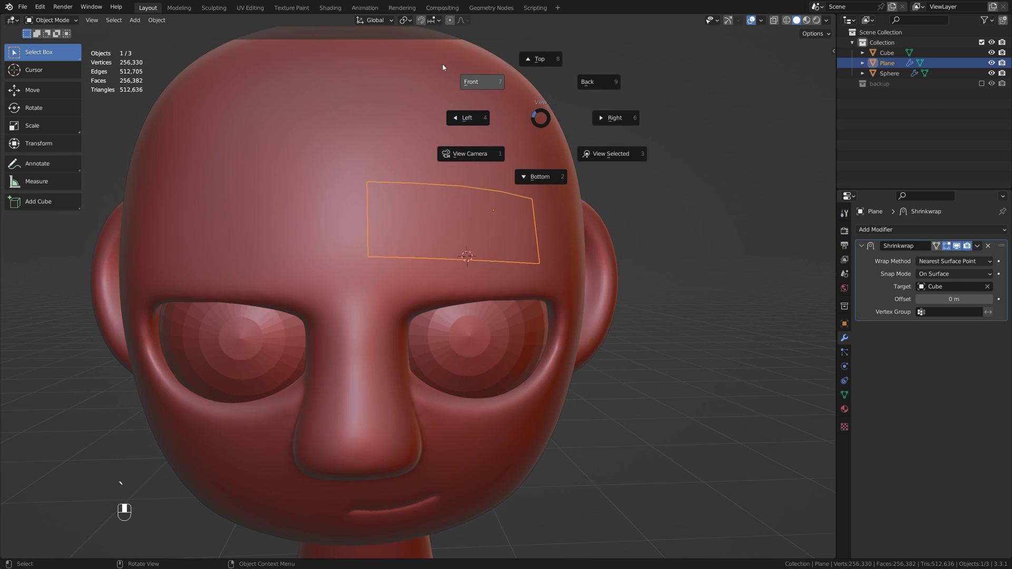
left_click(442, 67)
scroll(474, 158, "down", 1)
middle_click_drag(489, 190, 503, 131, "shift")
key("g")
left_click(572, 168)
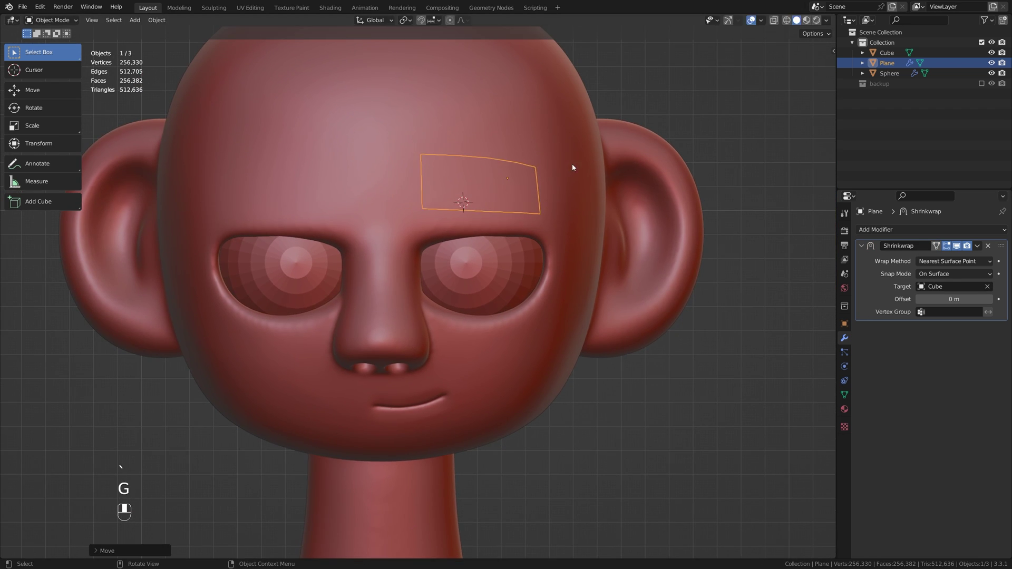
Tilt the plane about 4°, enlarge it slightly, and shift it inward toward the nose in front view
key("r")
left_click(571, 152)
key("s")
left_click(581, 152)
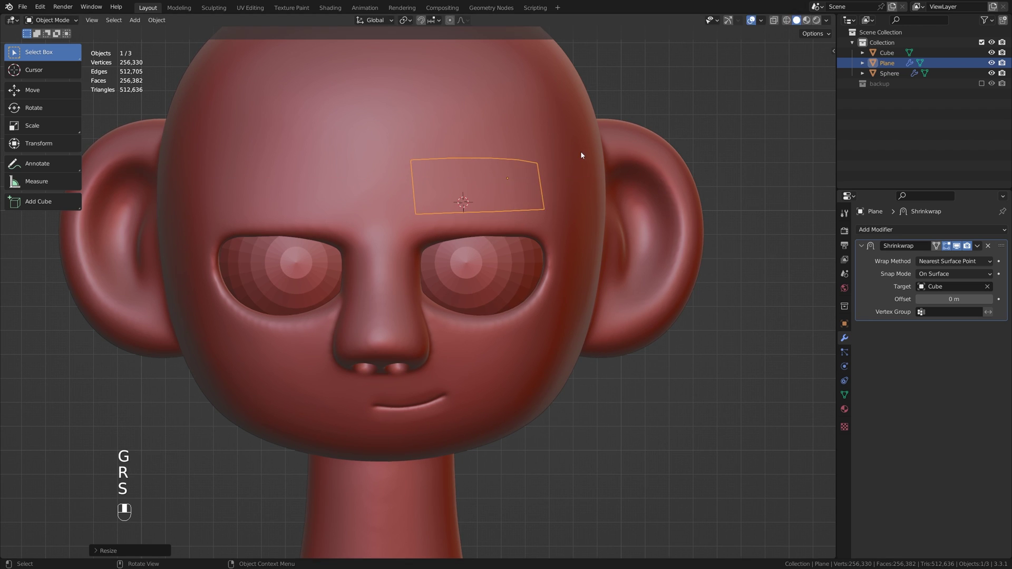
key("g")
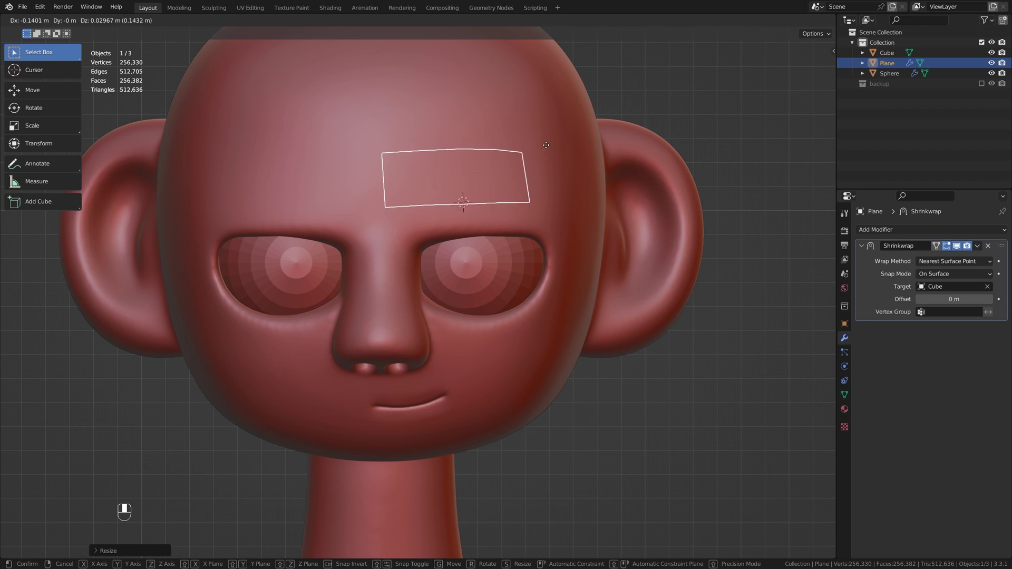
left_click(574, 142)
key("g")
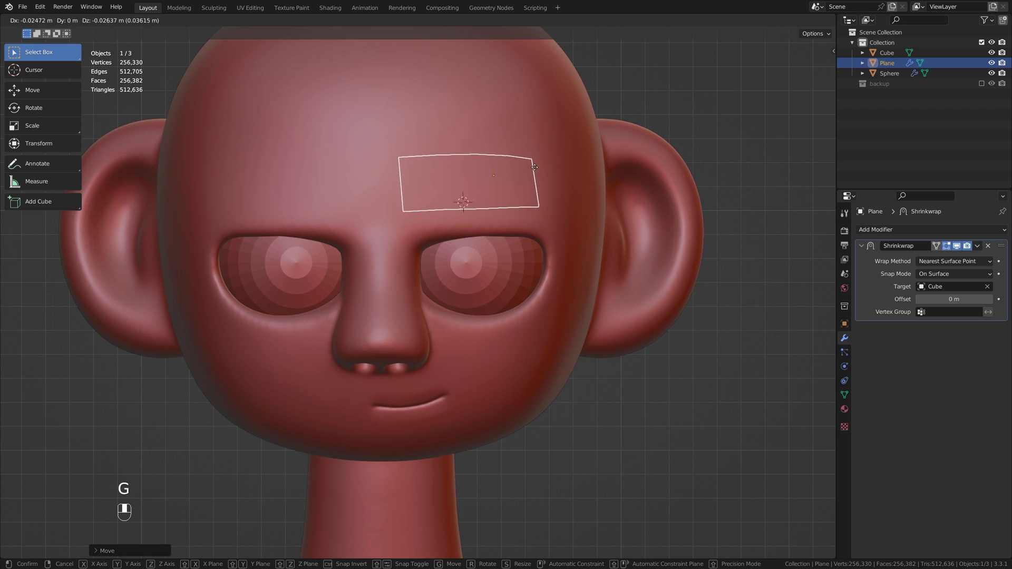
left_click(531, 174)
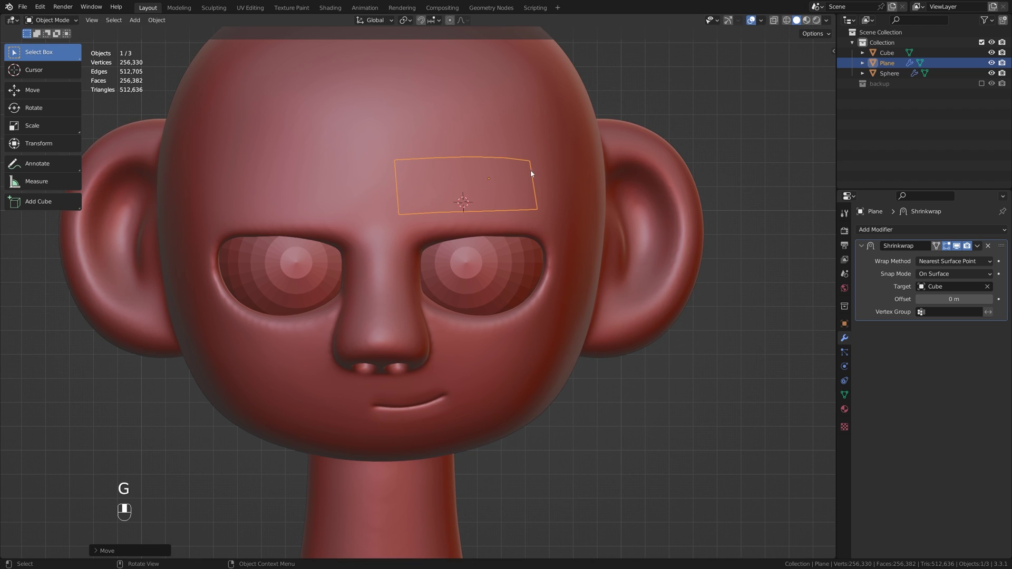
Apply the Shrinkwrap modifier on the eyebrow plane
left_click(976, 246)
left_click(943, 258)
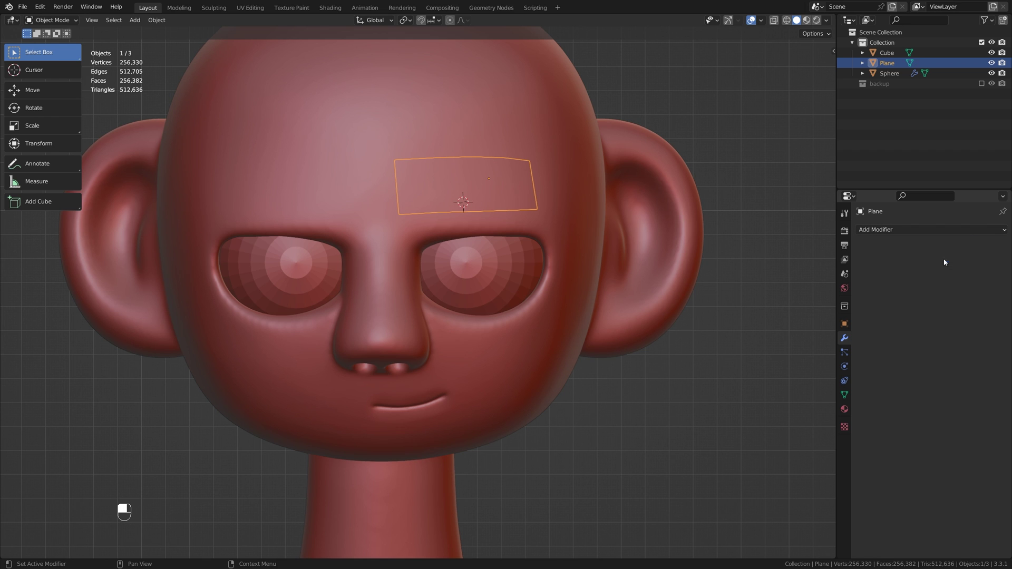
scroll(583, 164, "down", 1)
middle_click_drag(583, 164, 466, 180)
scroll(475, 226, "up", 3)
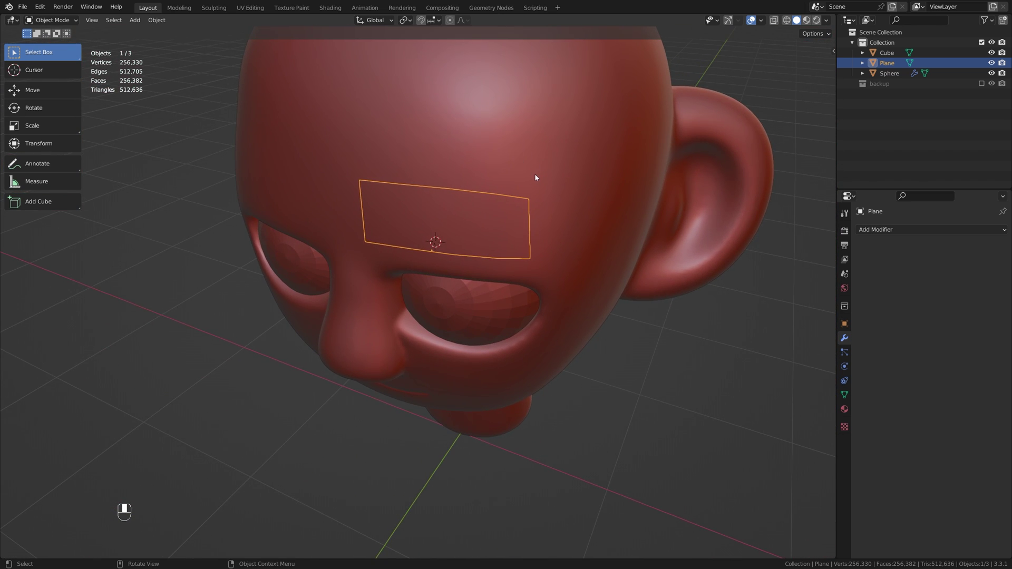
Check the plane's transform values and apply its scale
key("n")
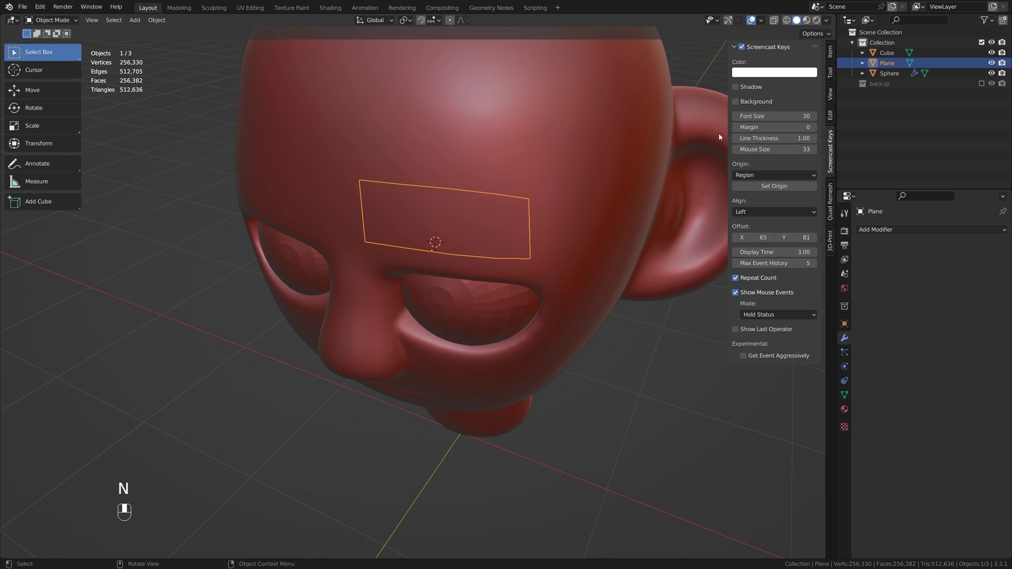
left_click(830, 55)
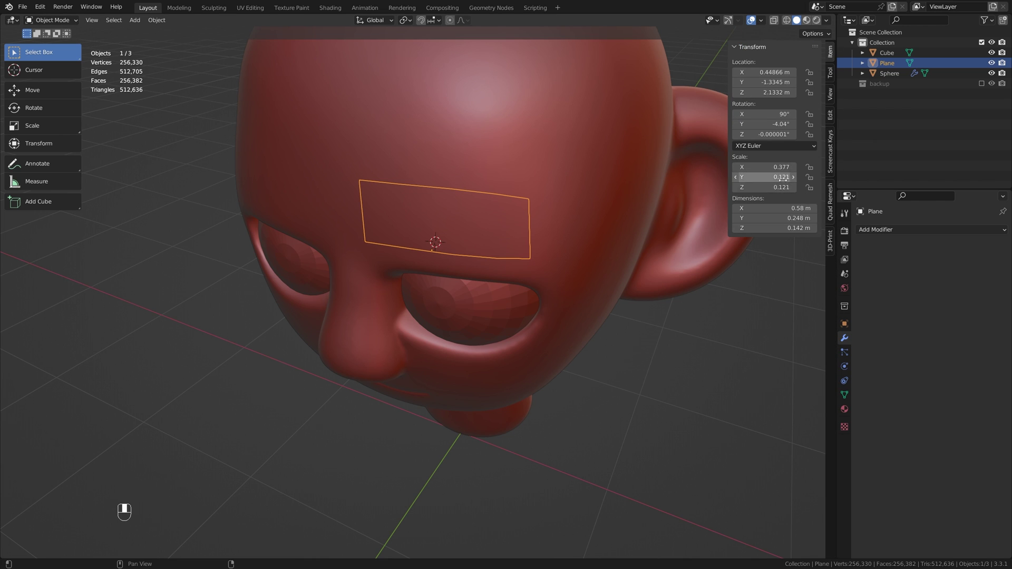
middle_click_drag(516, 208, 489, 178)
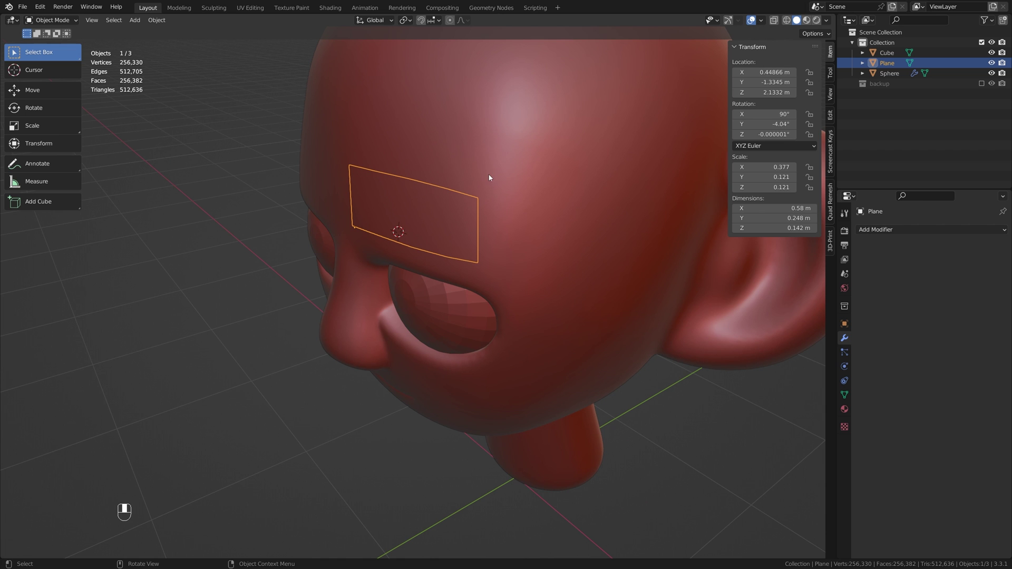
key("ctrl+a")
left_click(489, 158)
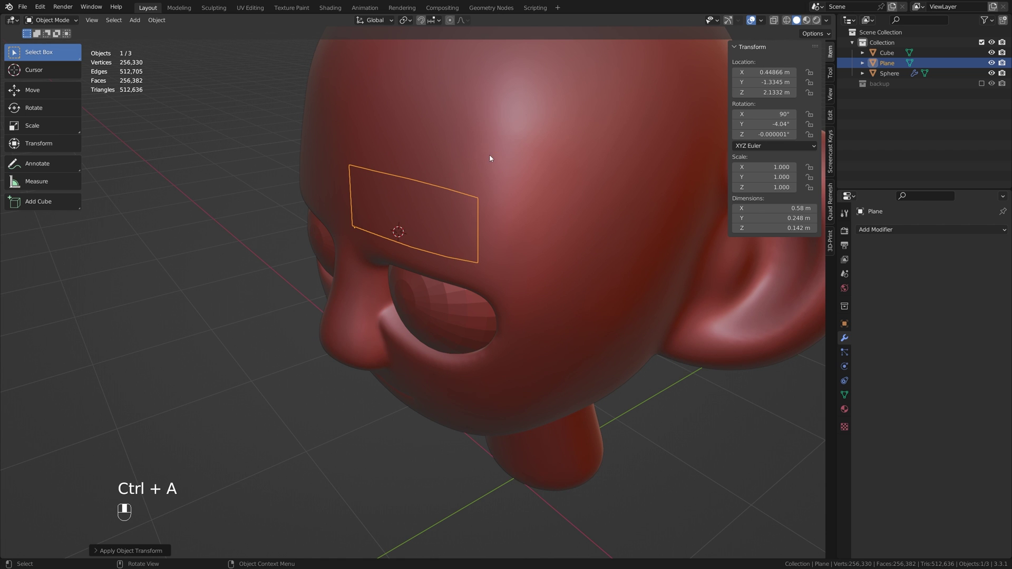
middle_click_drag(592, 157, 542, 158)
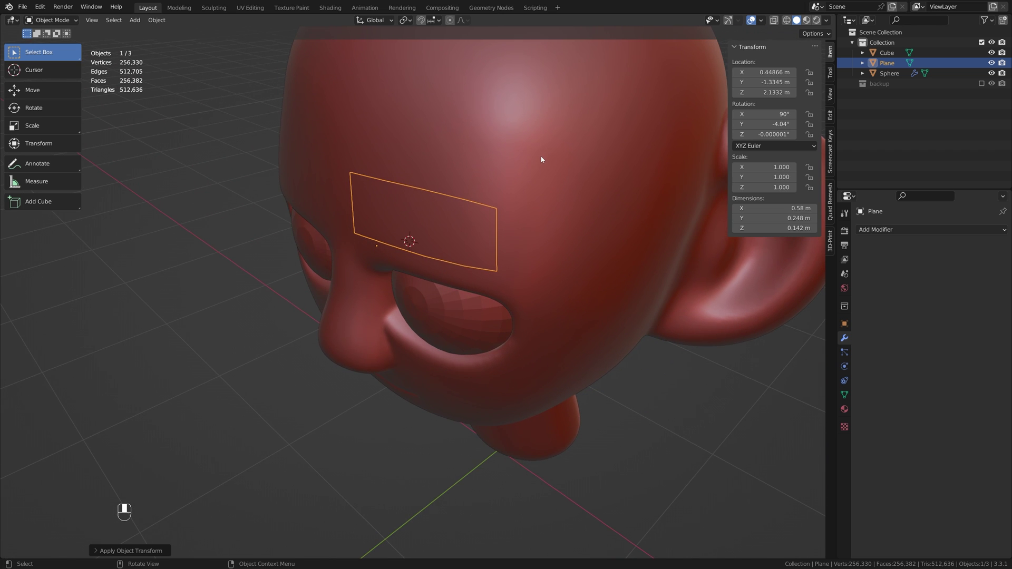
key("n")
middle_click_drag(647, 214, 481, 189)
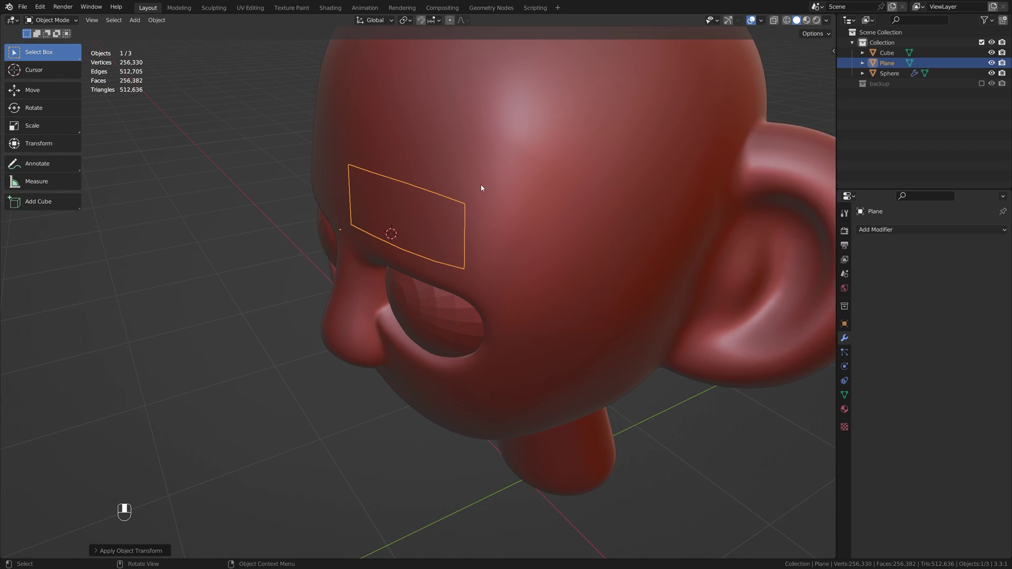
Add a Solidify modifier to the eyebrow plane with a thickness of 0.075 m and an offset of 0.7071
left_click(885, 230)
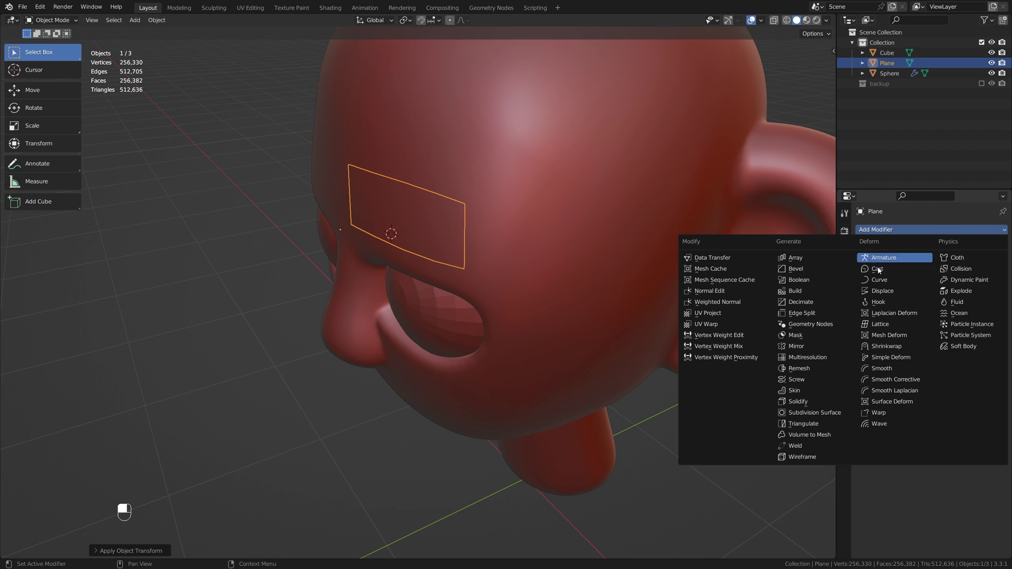
left_click(805, 404)
scroll(576, 238, "up", 2)
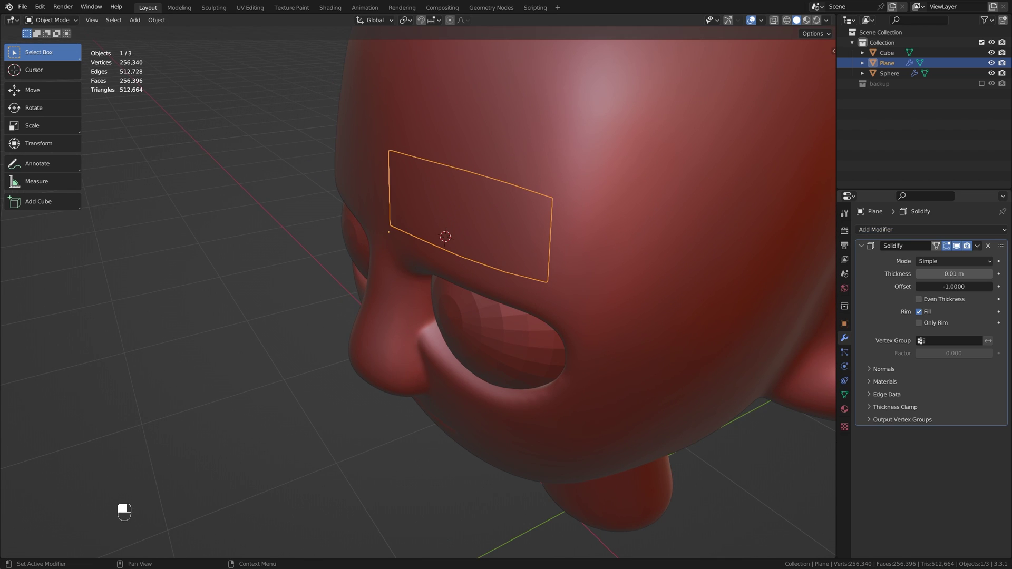
middle_click_drag(618, 217, 553, 185)
left_click_drag(954, 273, 926, 286, "shift")
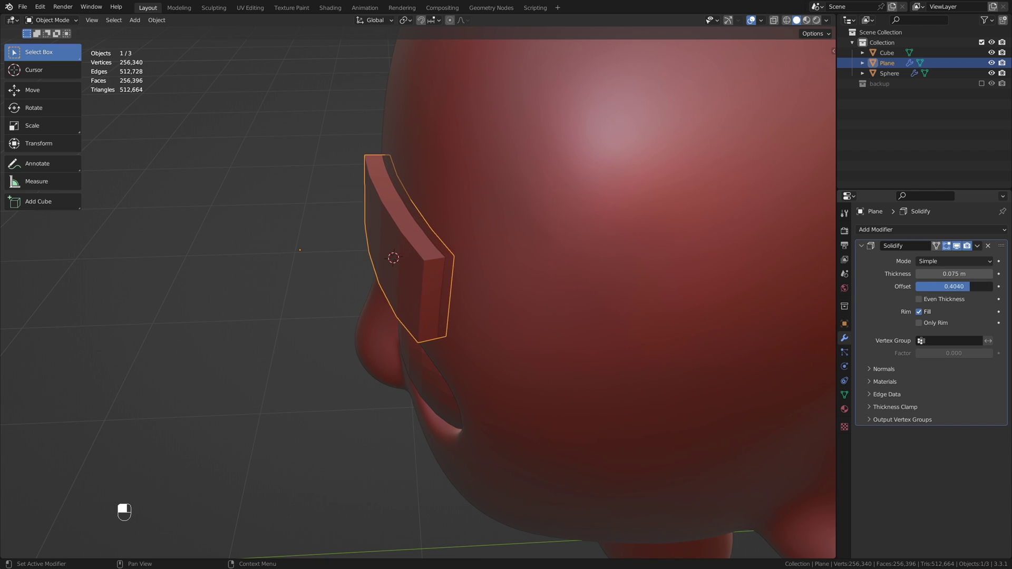
left_click_drag(954, 286, 966, 286)
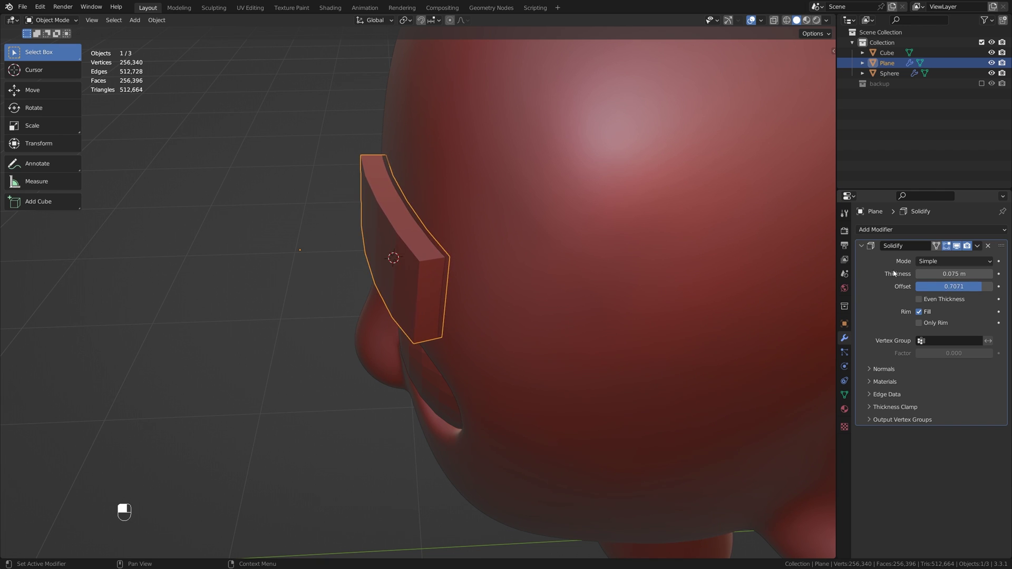
left_click(862, 246)
Add a Subdivision Surface modifier to the eyebrow with 3 viewport levels
left_click(883, 230)
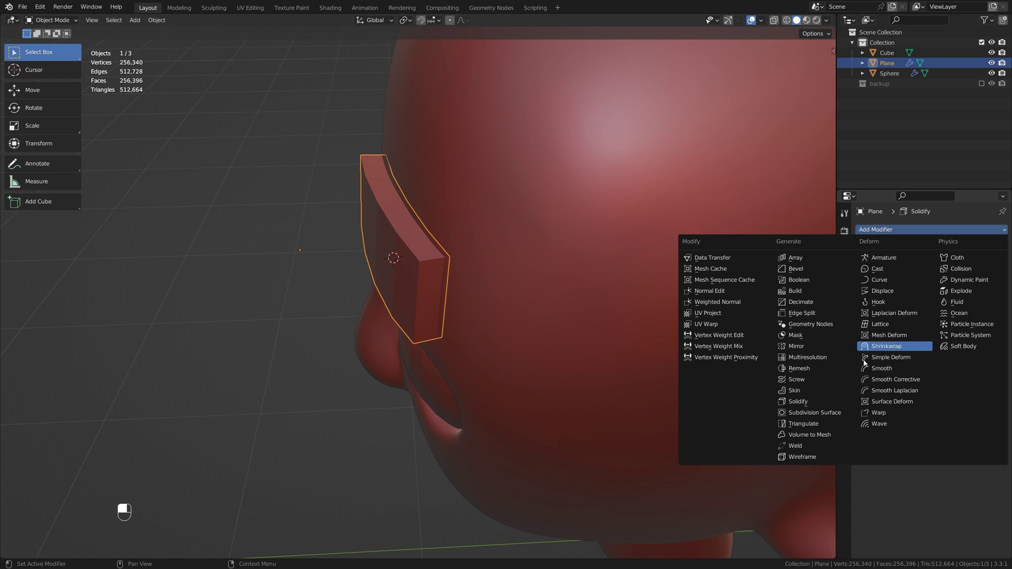
left_click(814, 413)
middle_click_drag(630, 260, 790, 242)
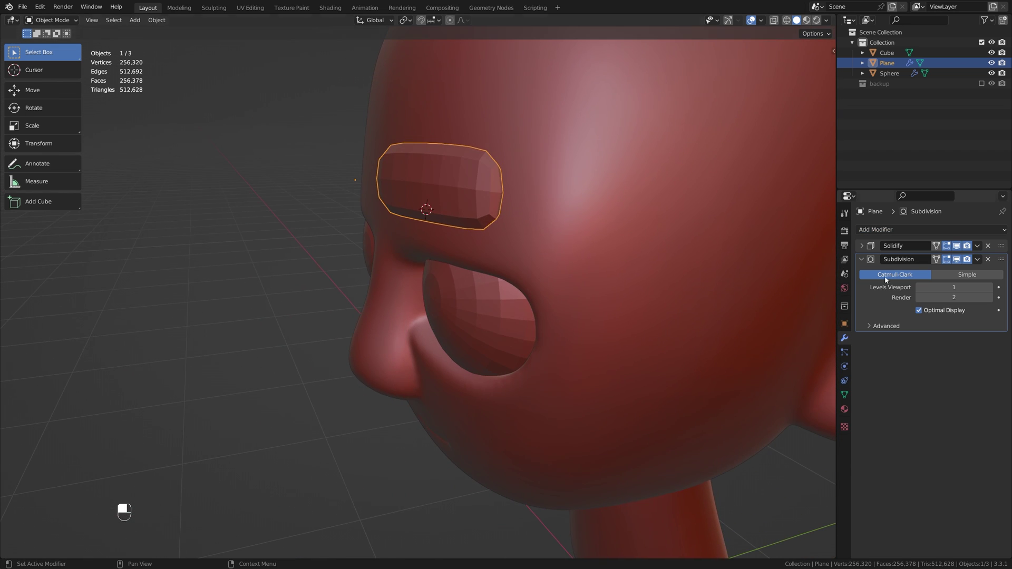
left_click(990, 288)
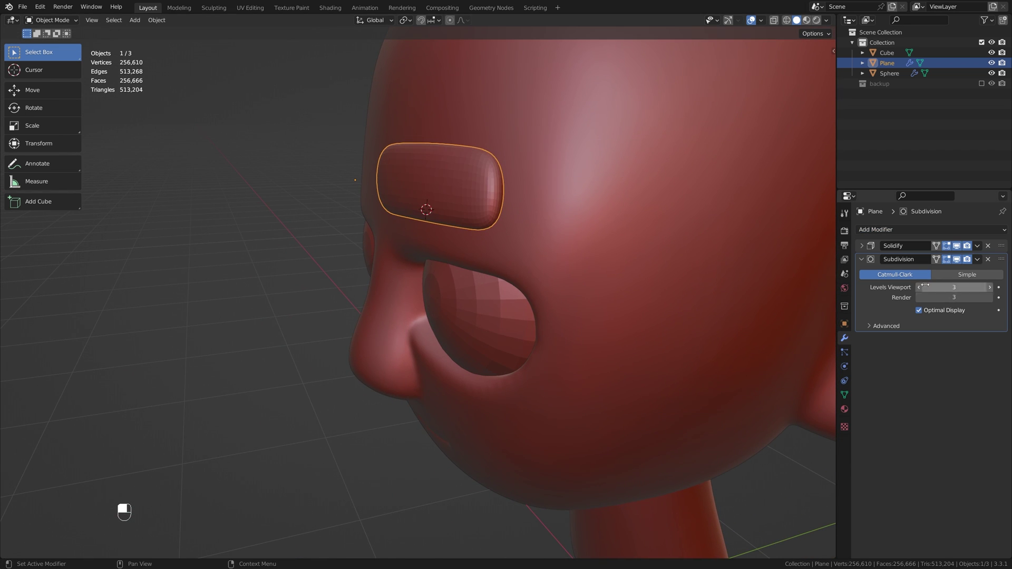
Shade the eyebrow smooth and inspect it from the front
middle_click_drag(527, 173, 576, 156)
right_click(576, 156)
left_click(576, 156)
key("grave")
left_click(390, 62)
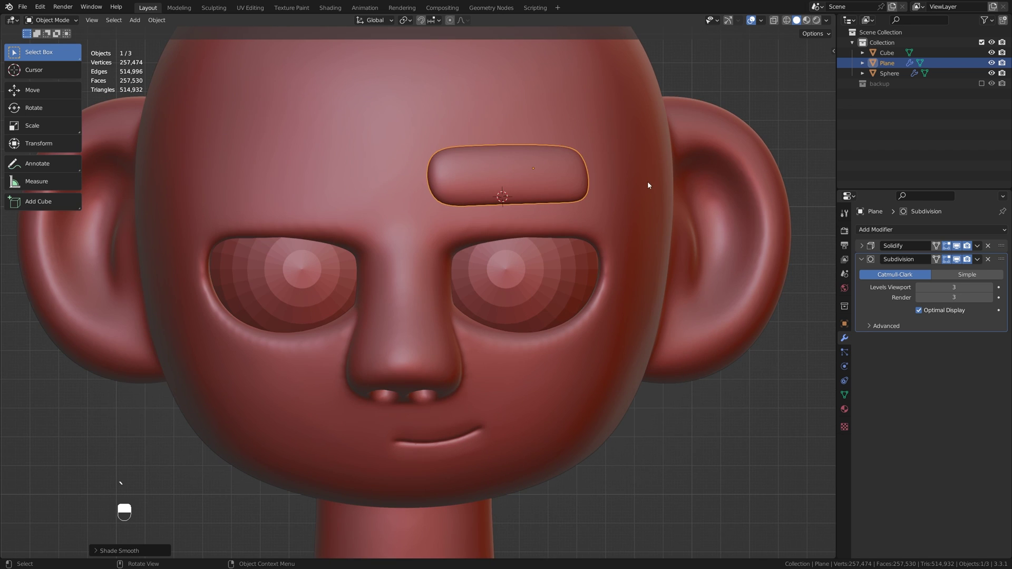
Add a Shrinkwrap modifier targeting the head mesh and place it above Solidify in the modifier stack
middle_click_drag(648, 184, 606, 240)
left_click(861, 258)
left_click(879, 230)
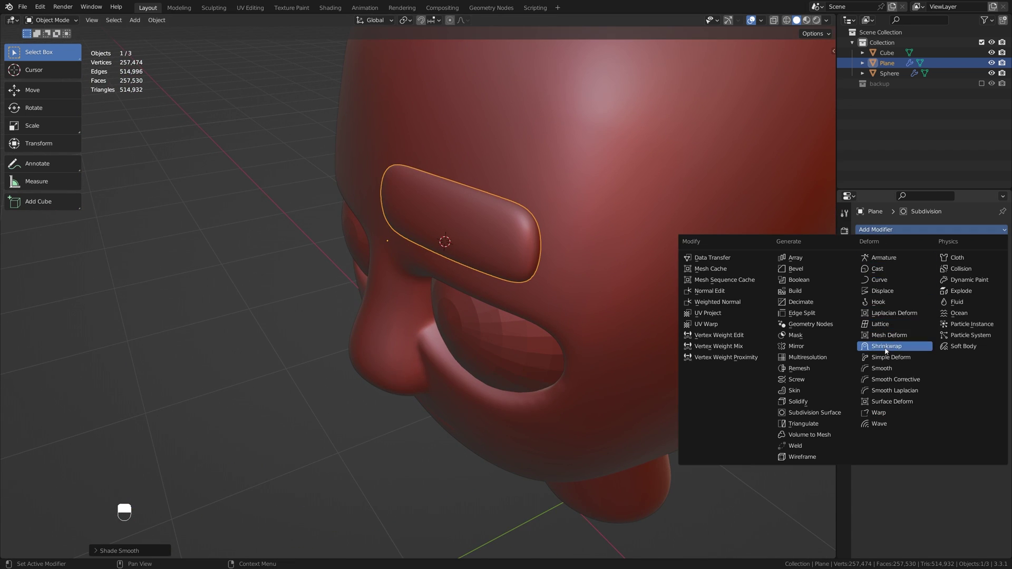
left_click(875, 346)
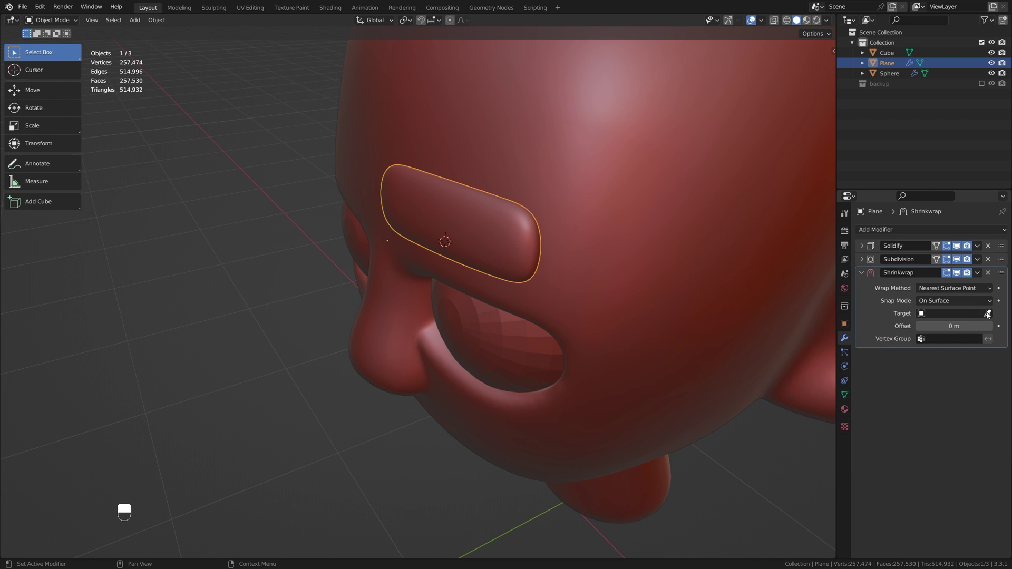
left_click(676, 204)
middle_click_drag(673, 206, 617, 218)
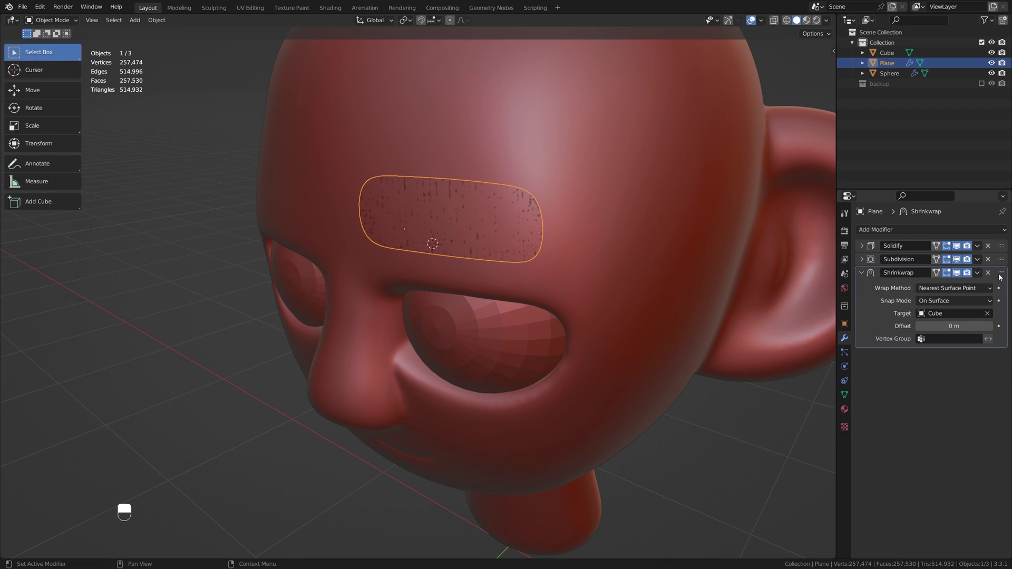
left_click_drag(999, 275, 1001, 247)
middle_click_drag(620, 222, 493, 164)
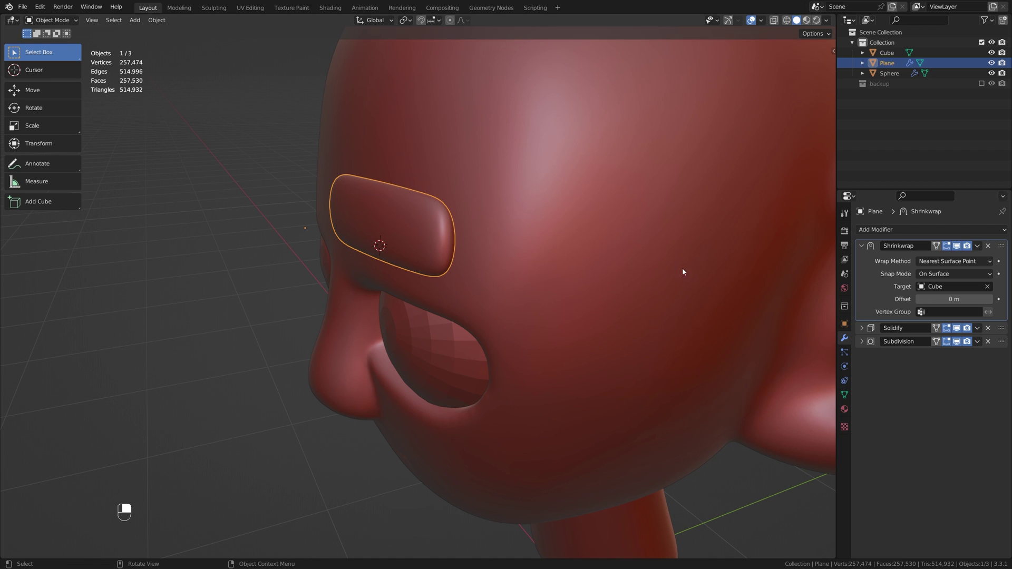
Slide the eyebrow across the forehead in front view to test the surface wrapping, and undo the move
middle_click_drag(682, 272, 579, 200)
key("grave")
left_click(451, 117)
key("g")
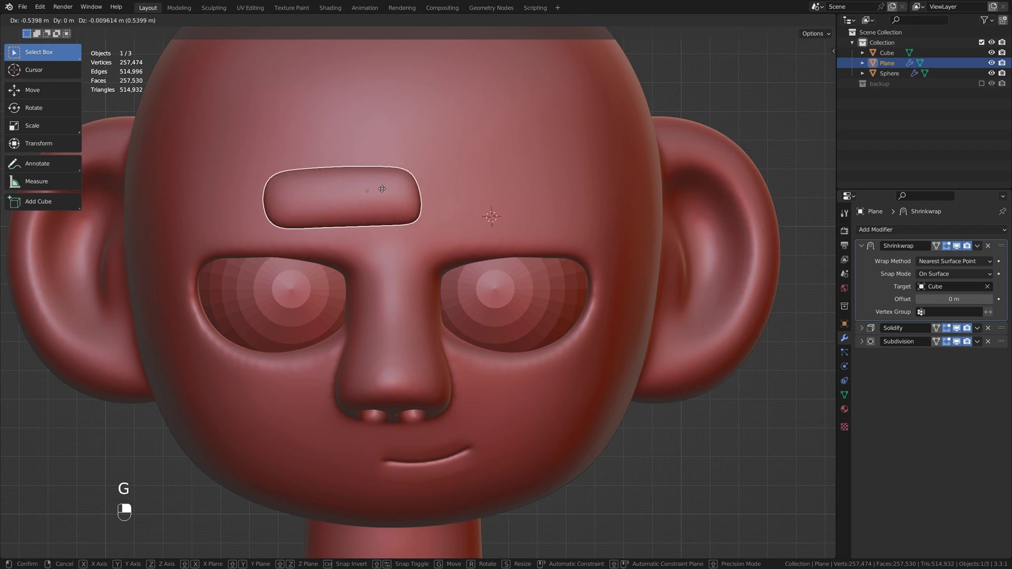
key("ctrl+z")
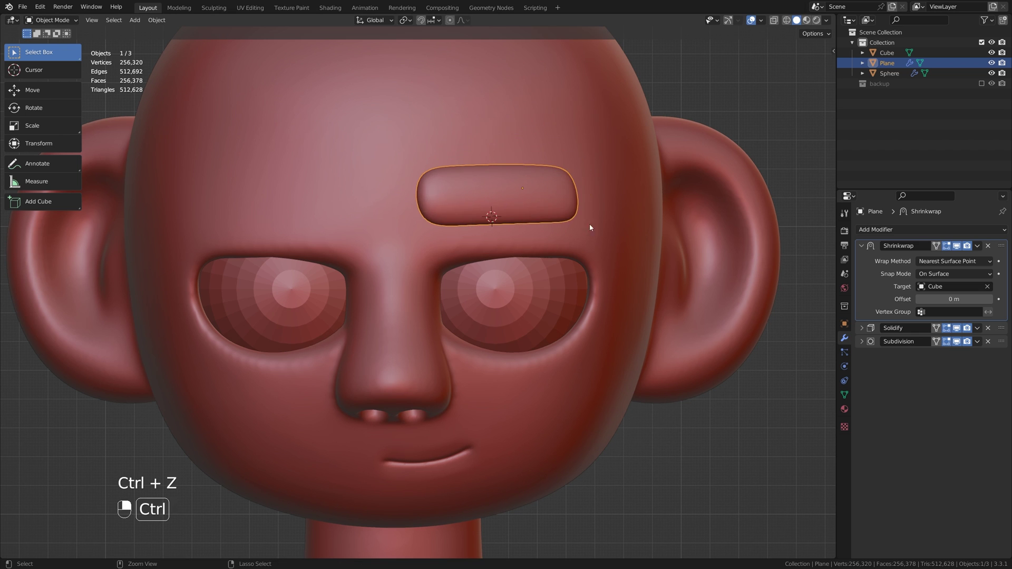
Tilt the eyebrow about 3° further in front view and fine-tune its size and position above the eye
middle_click_drag(590, 228, 494, 262)
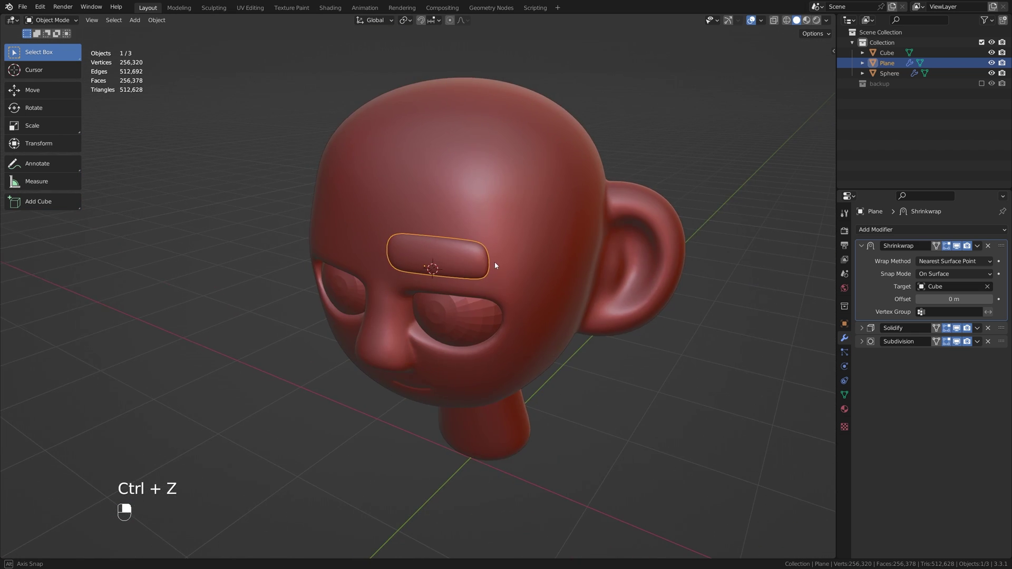
key("grave")
key("s")
left_click(628, 214)
key("r")
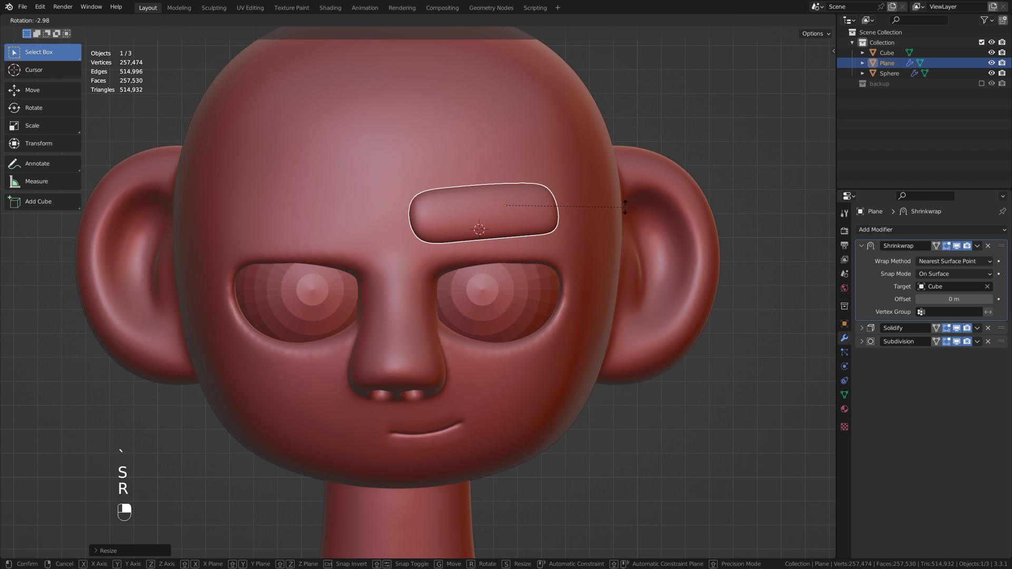
left_click(626, 205)
key("g")
left_click(627, 202)
key("s")
left_click(632, 203)
Set the eyebrow's Solidify offset to 0.4040 and its thickness to about 0.077 m
middle_click_drag(632, 202, 533, 274)
left_click(861, 246)
left_click(861, 260)
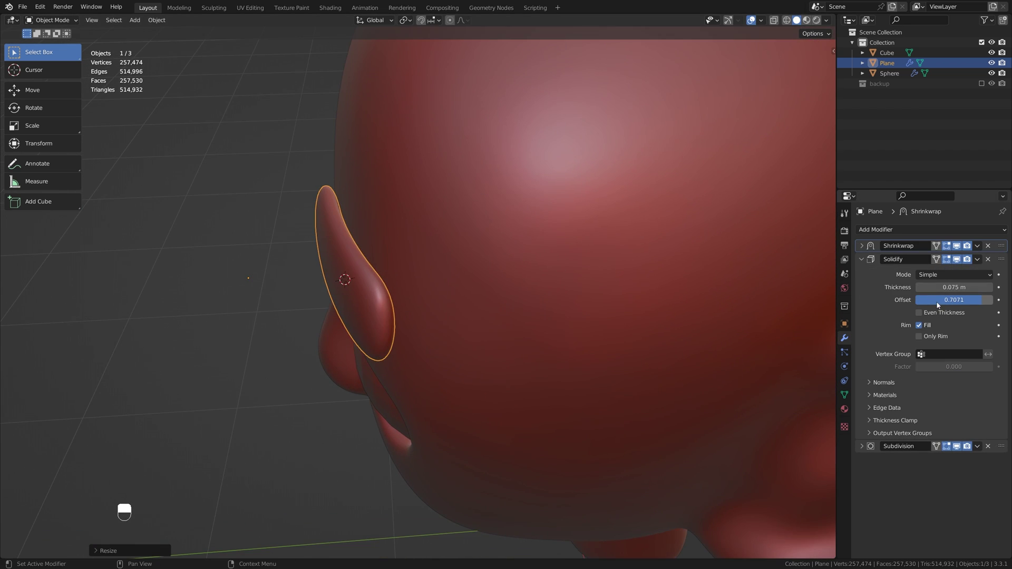
left_click_drag(938, 304, 975, 287)
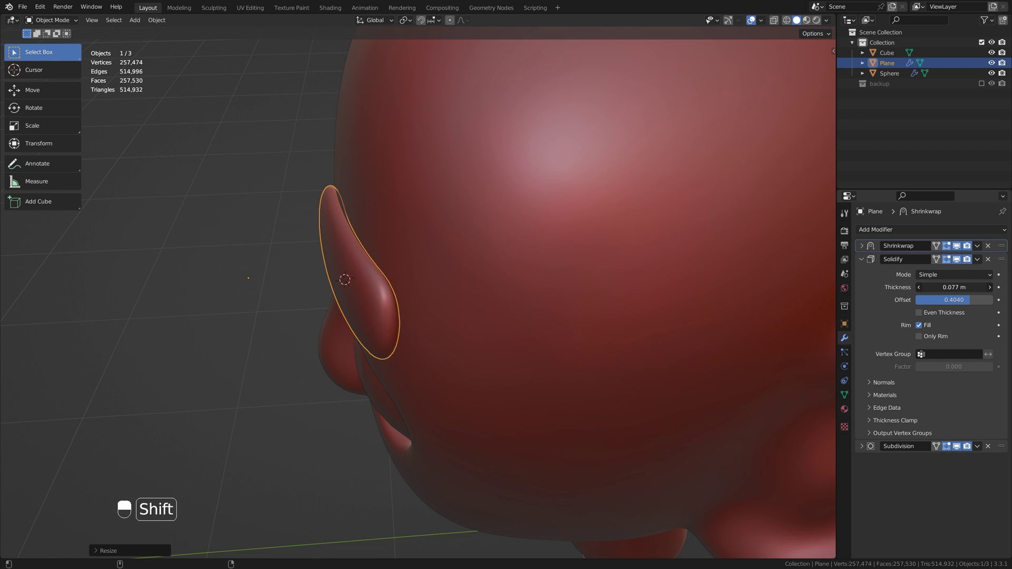
left_click(862, 259)
Add a Mirror modifier to the eyebrow
key("grave")
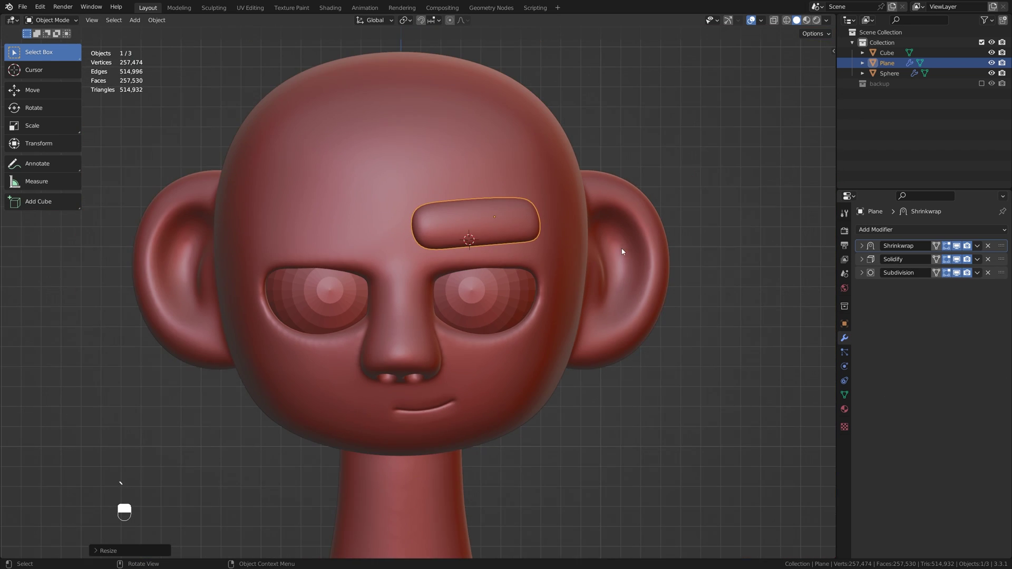
scroll(700, 249, "up", 1)
left_click(873, 232)
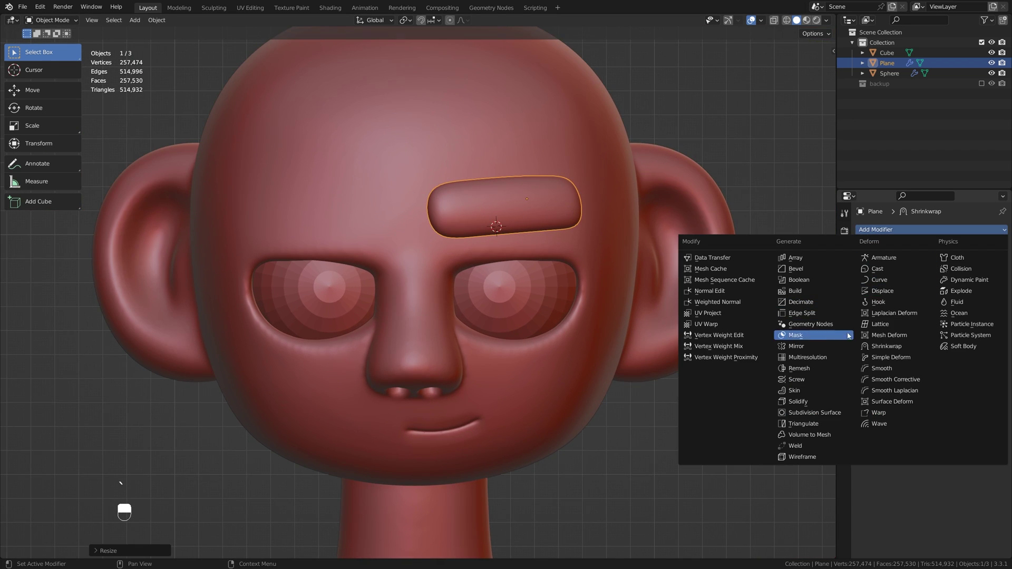
left_click(803, 347)
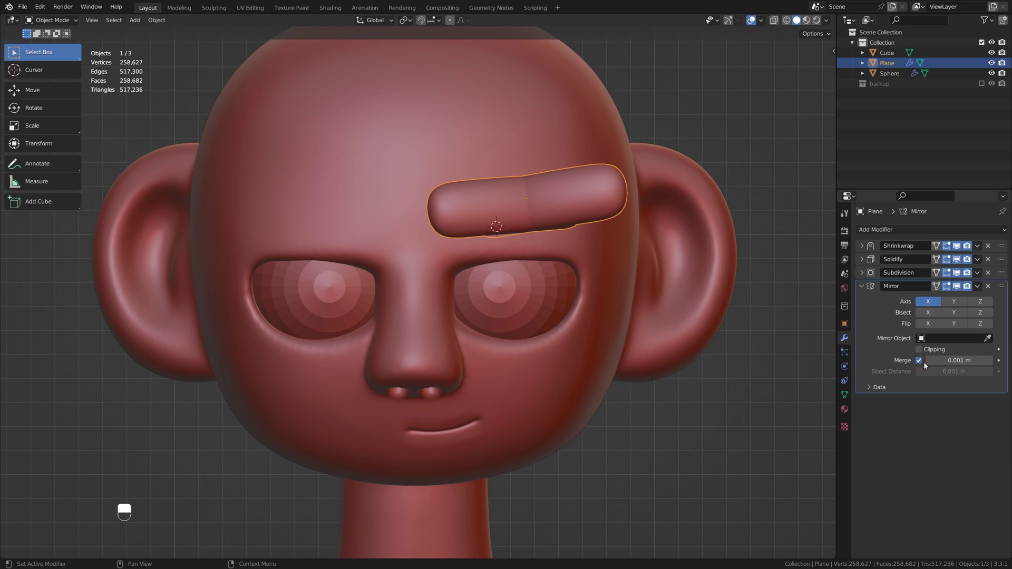
Set the head (Cube) as the eyebrow's mirror object and briefly test scaling, rotating and moving the mirrored pair
left_click(509, 131)
key("s")
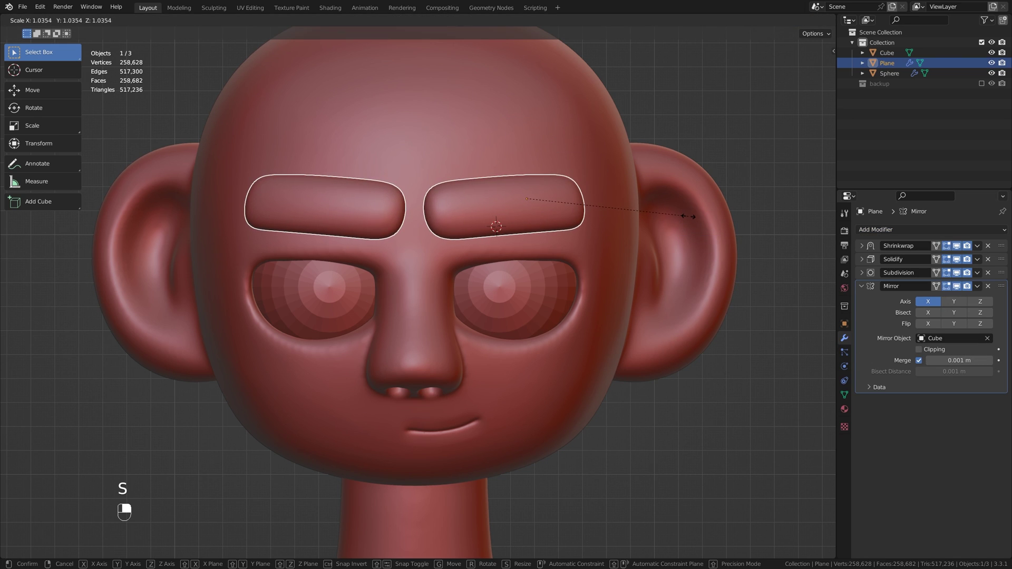
key("r")
key("g")
key("Escape")
left_click(699, 116)
scroll(658, 246, "down", 3)
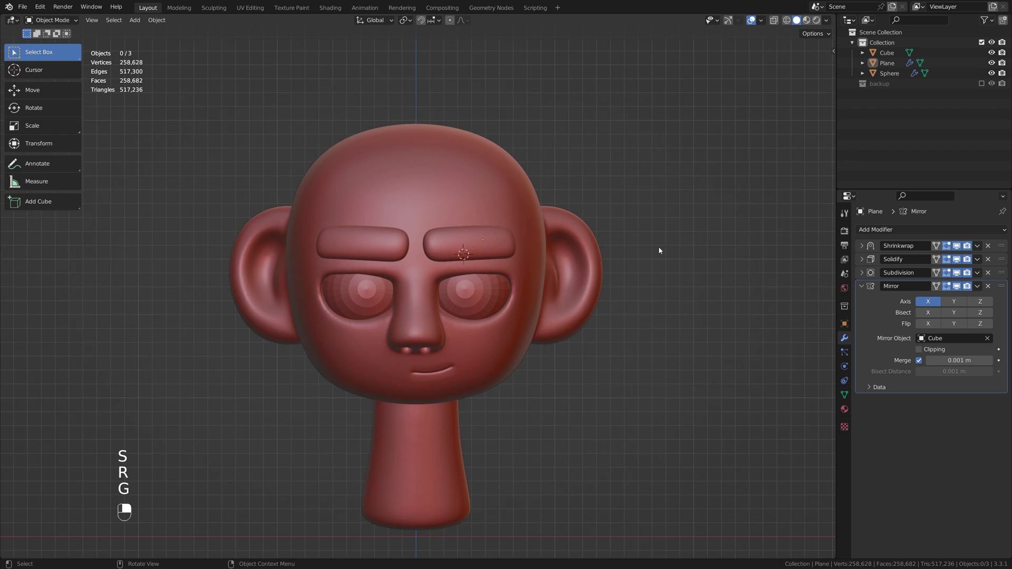
Rotate and lower the three outer vertices of the eyebrow's upper edge to slope it downward
middle_click_drag(659, 246, 509, 214)
key("Tab")
key("Tab")
left_click(510, 214)
key("Tab")
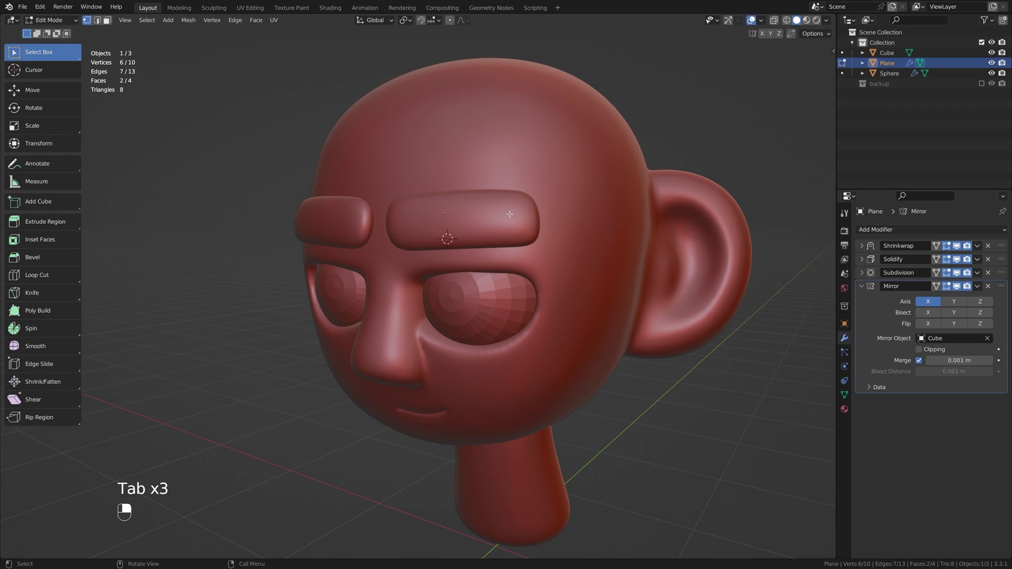
key("alt+z")
key("1")
scroll(535, 189, "up", 1)
left_click_drag(463, 129, 607, 213)
key("r")
left_click(628, 204)
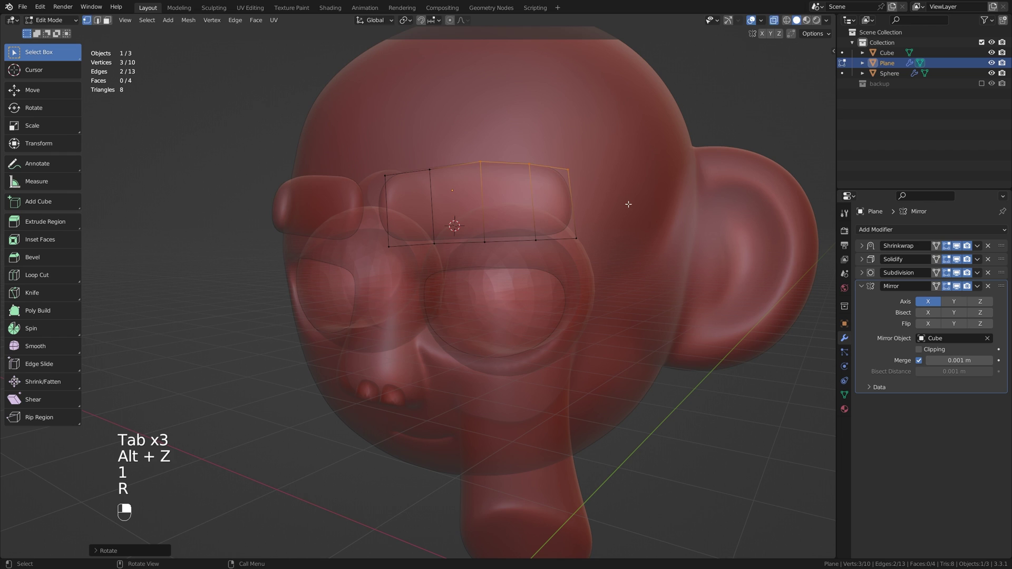
key("g")
left_click(627, 230)
Rotate and lower the two outermost upper vertices so the eyebrow tapers toward its outer end, and return to Object Mode
left_click_drag(511, 154, 597, 200)
key("r")
left_click(626, 219)
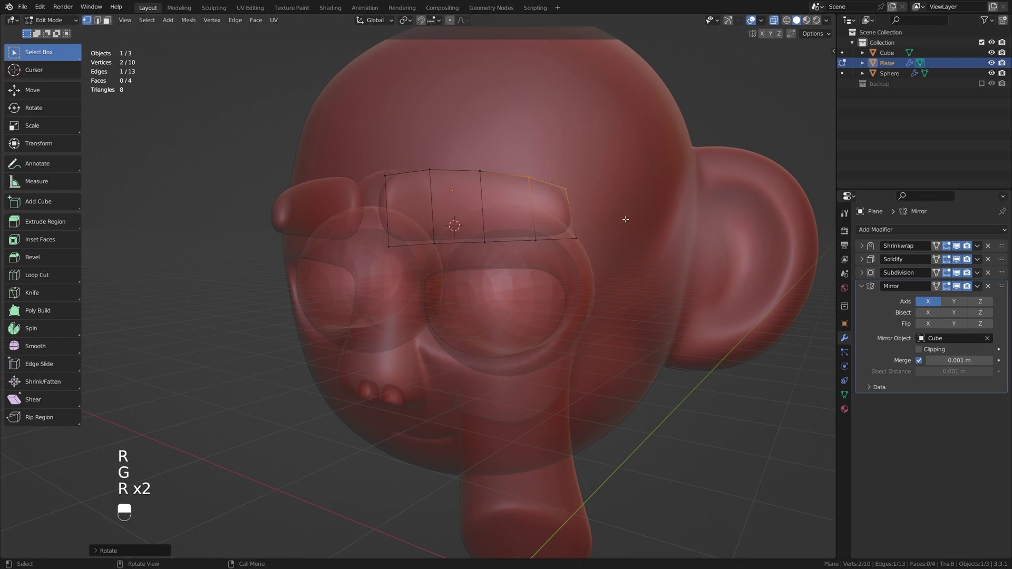
key("g")
left_click(624, 224)
key("Tab")
key("alt+z")
key("grave")
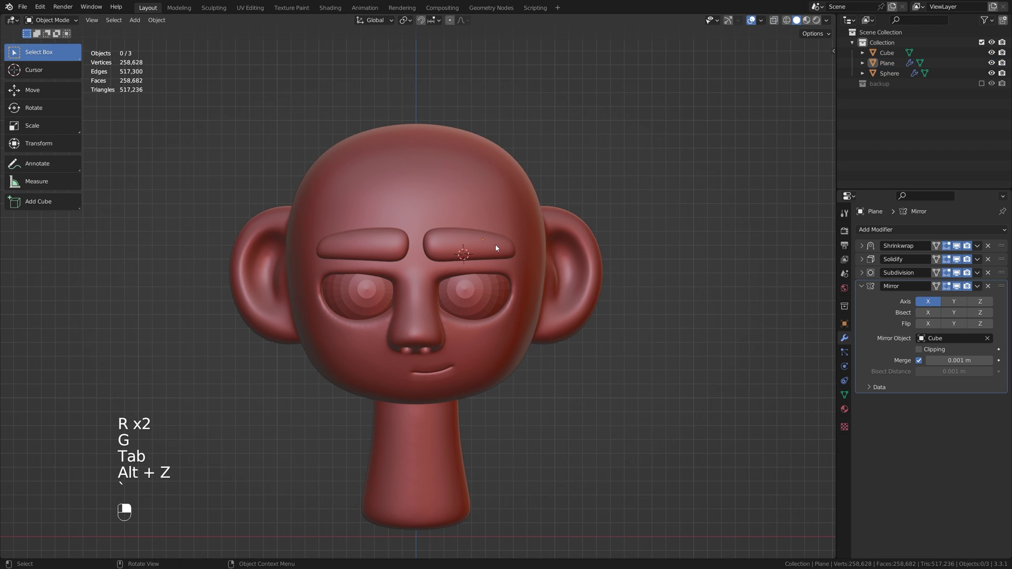
Examine the eyebrows and head shape from several angles and compare them with the finished head with hair
key("s")
left_click(687, 253)
left_click(687, 252)
middle_click_drag(687, 252, 548, 242)
key("grave")
left_click(464, 207)
scroll(503, 132, "down", 2)
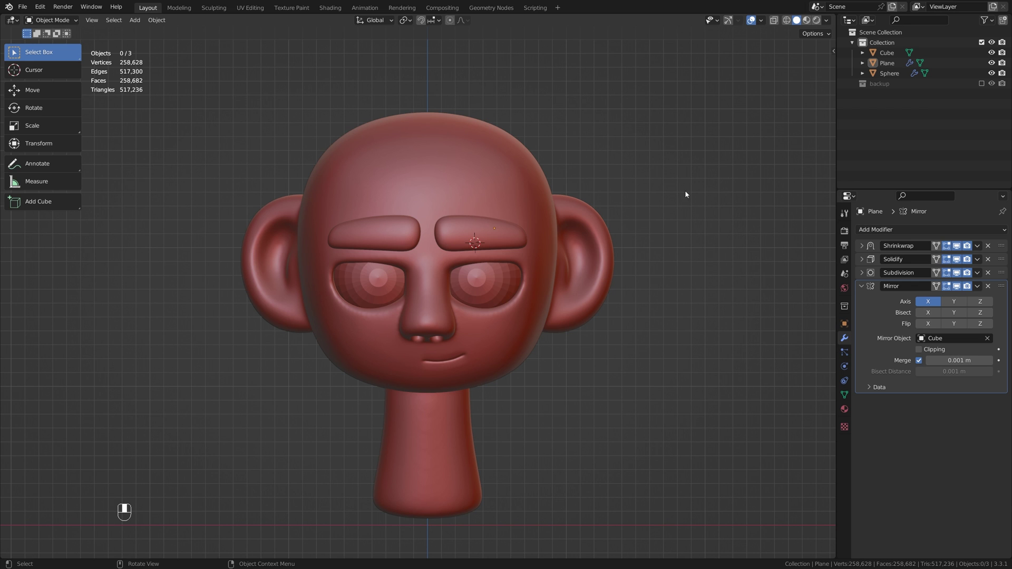
middle_click_drag(683, 212, 340, 221)
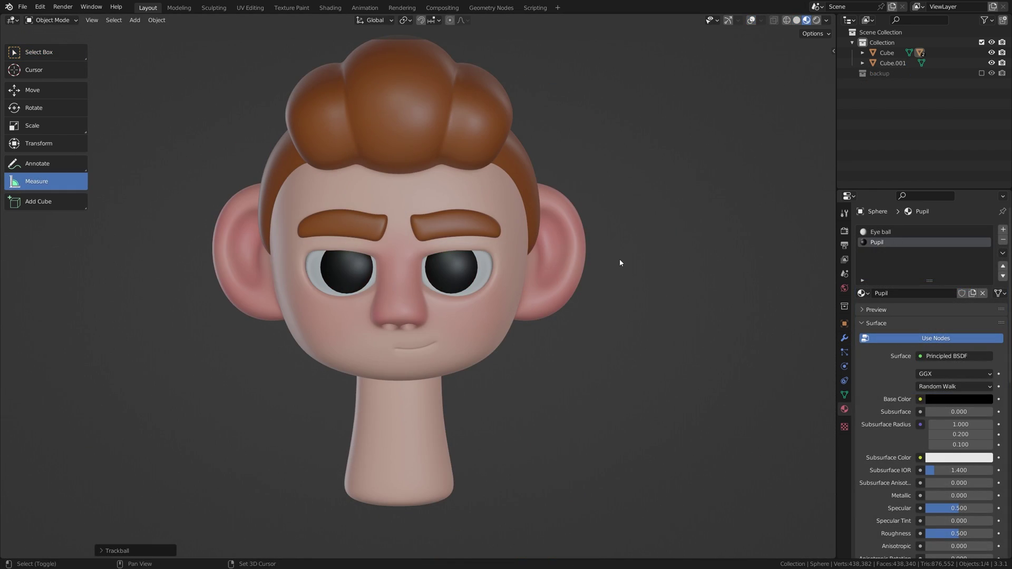
middle_click_drag(622, 259, 680, 343)
middle_click_drag(679, 343, 610, 343)
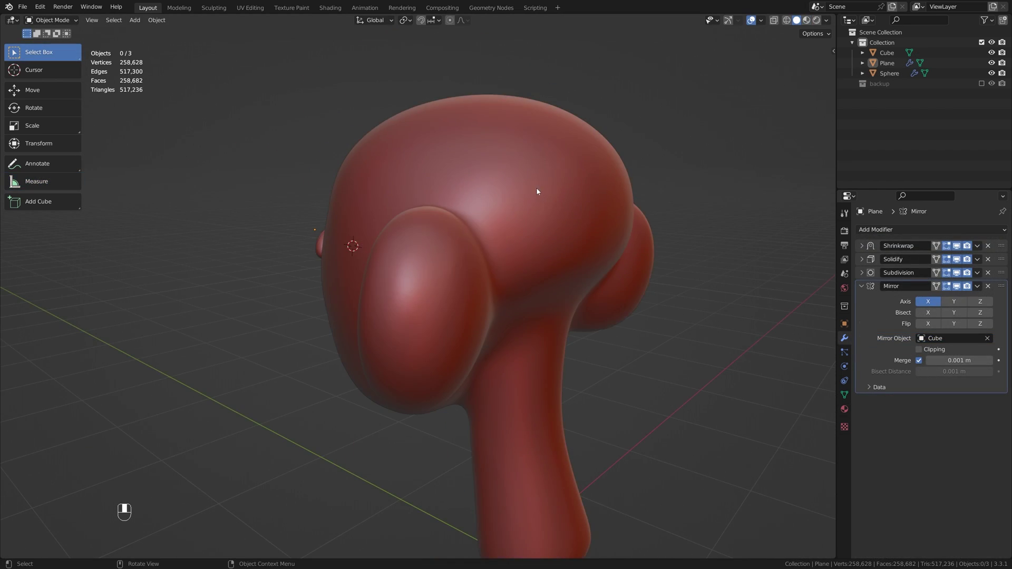
middle_click_drag(537, 192, 620, 190)
middle_click_drag(478, 247, 506, 243)
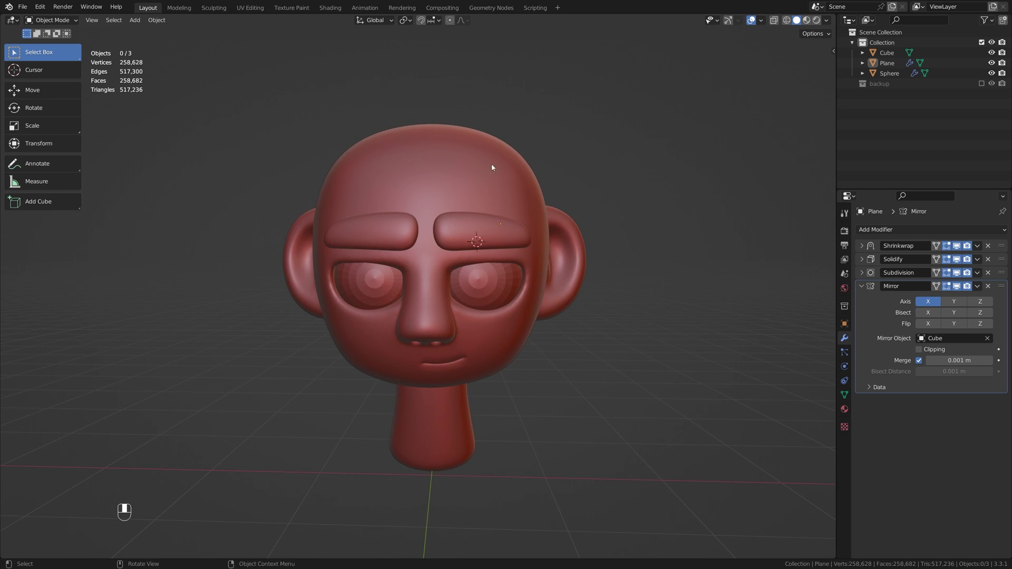
Select the head and snap the 3D cursor to its origin
left_click(463, 154)
key("shift+s")
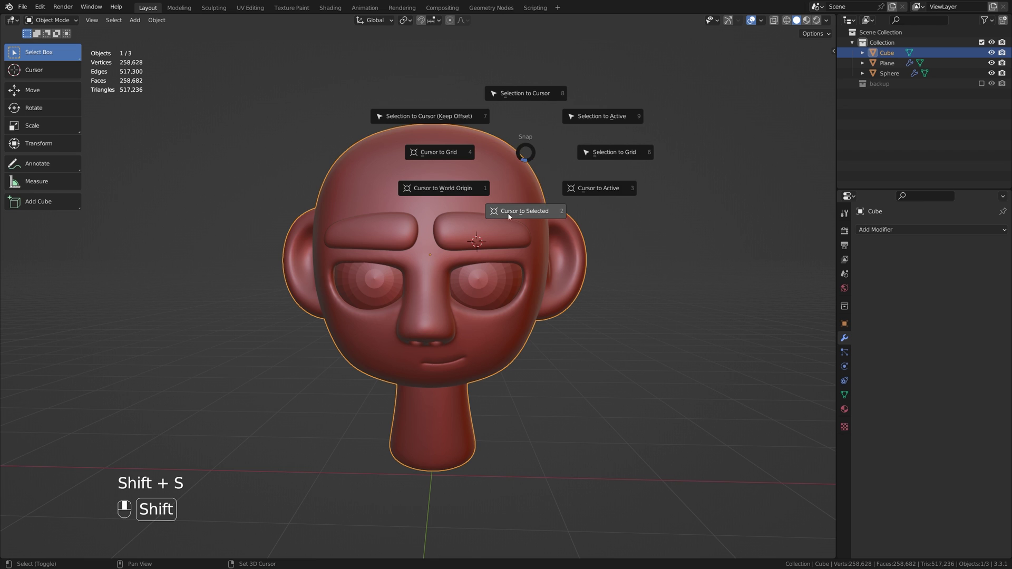
left_click(524, 212)
middle_click_drag(596, 214, 544, 198)
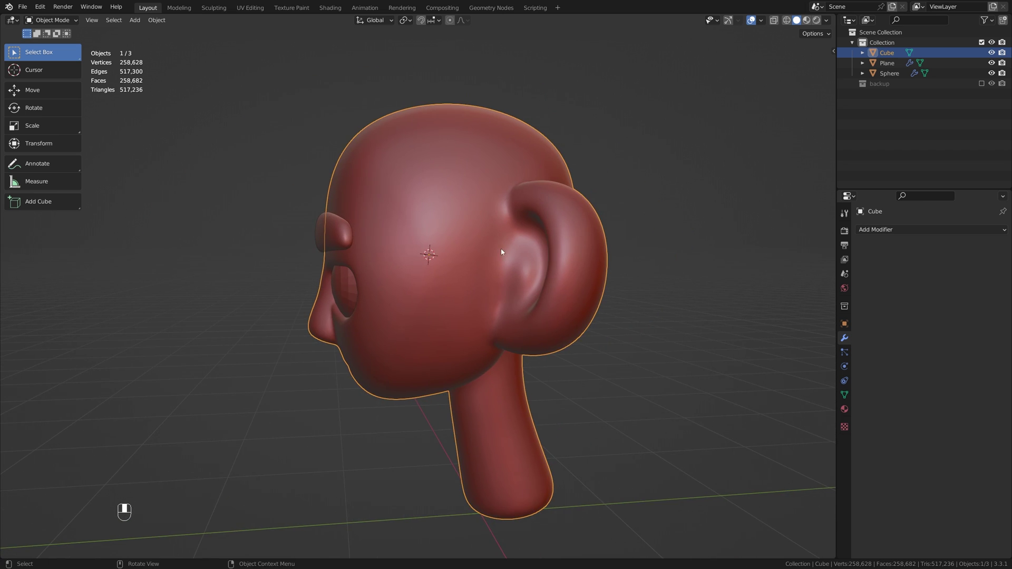
middle_click_drag(476, 149, 580, 214)
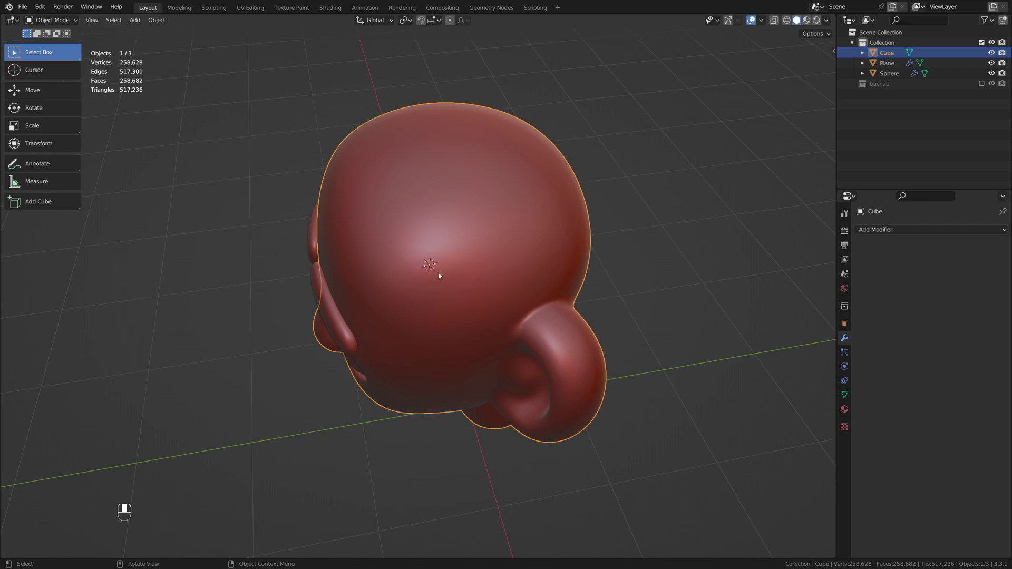
Add a UV sphere at the 3D cursor and scale it down to slightly smaller than the head
middle_click_drag(438, 274, 527, 197)
key("shift+a")
mouse_move(526, 194)
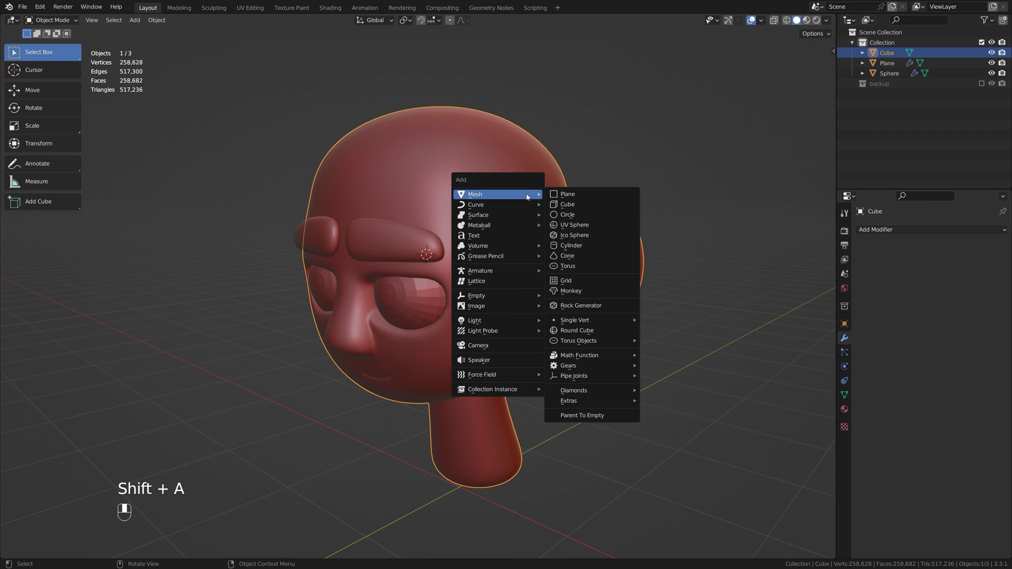
left_click(594, 225)
key("s")
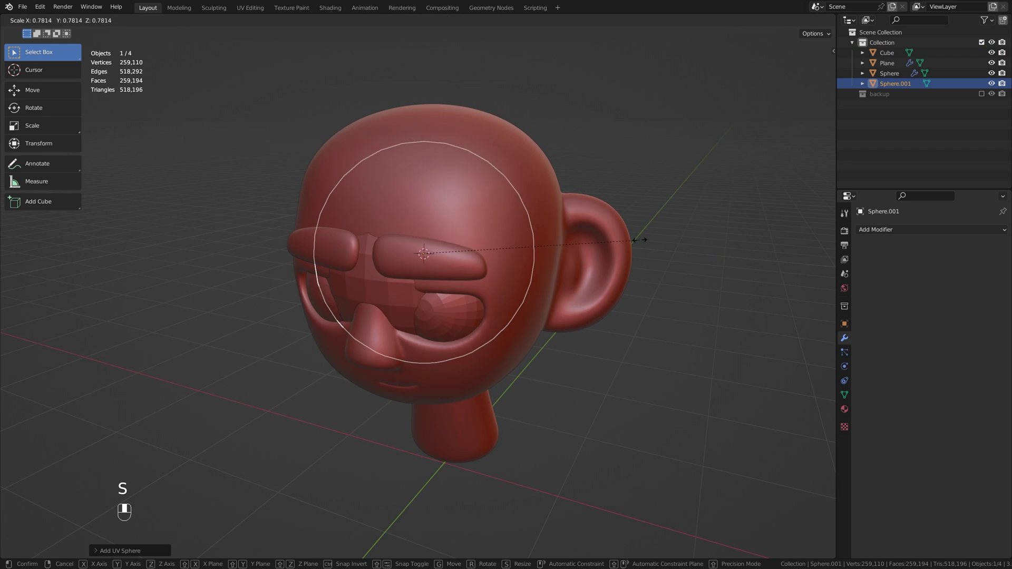
left_click(624, 238)
Move the hair sphere up and back over the crown of the head in side view
key("grave")
left_click(496, 258)
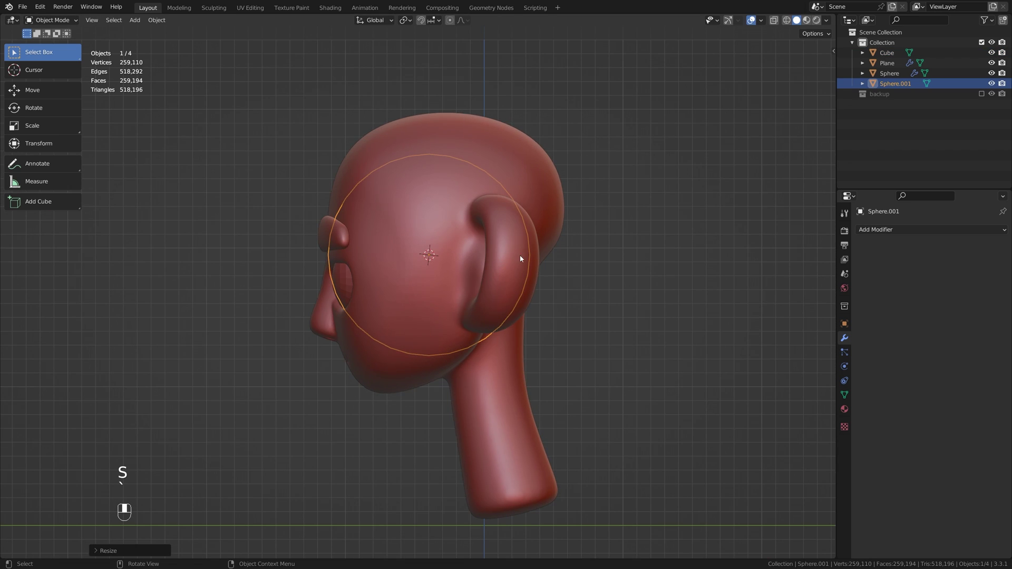
key("g")
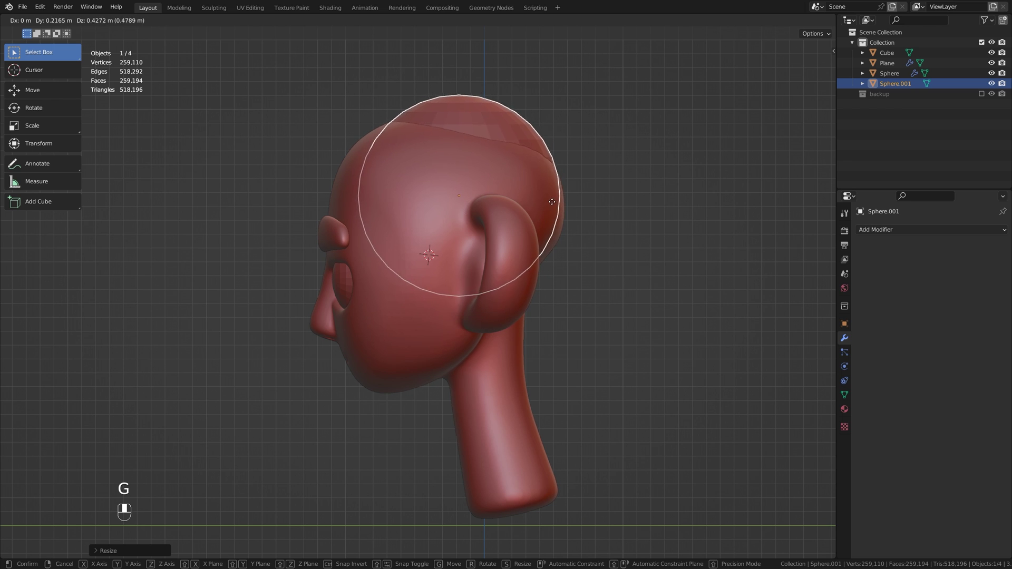
left_click(560, 201)
Widen the hair sphere along X to the head's width in front view and lengthen it along Y in side view
key("grave")
left_click(501, 140)
key("s")
key("x")
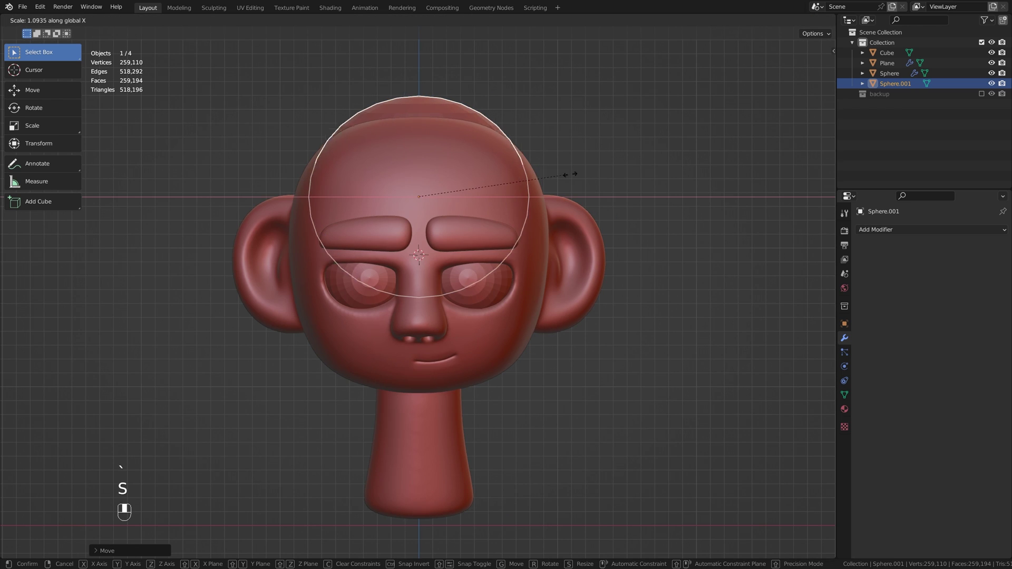
left_click(607, 179)
key("grave")
left_click(672, 194)
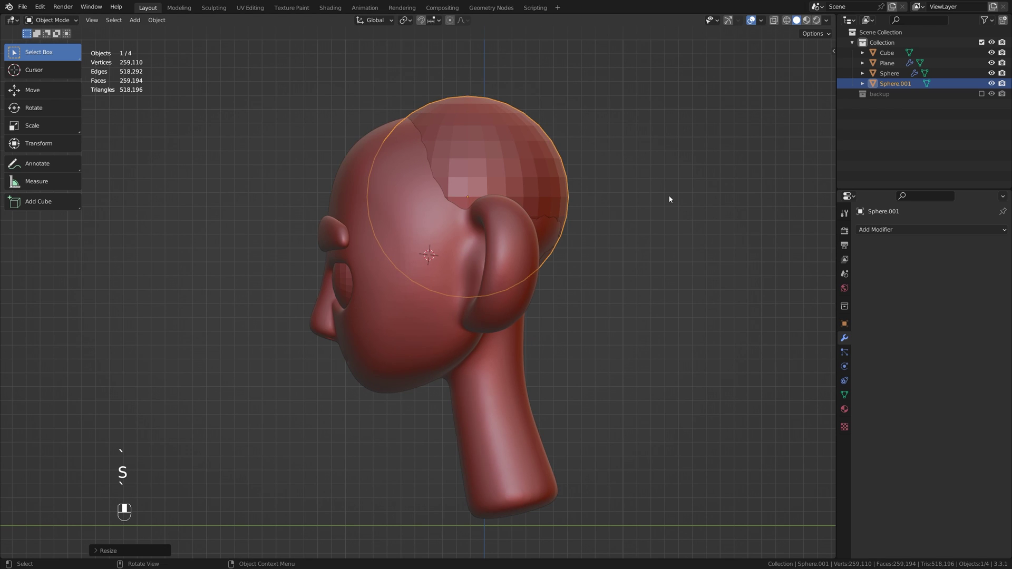
key("s")
left_click(685, 196)
key("t")
key("t")
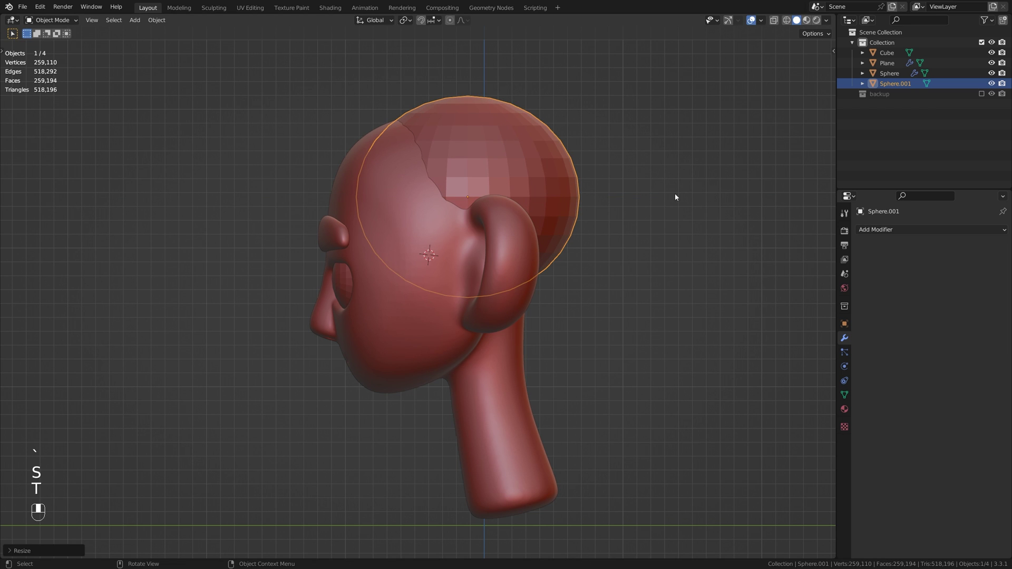
Tilt the hair sphere in side view and shift it forward to cover the top of the head
key("r")
left_click(663, 227)
key("g")
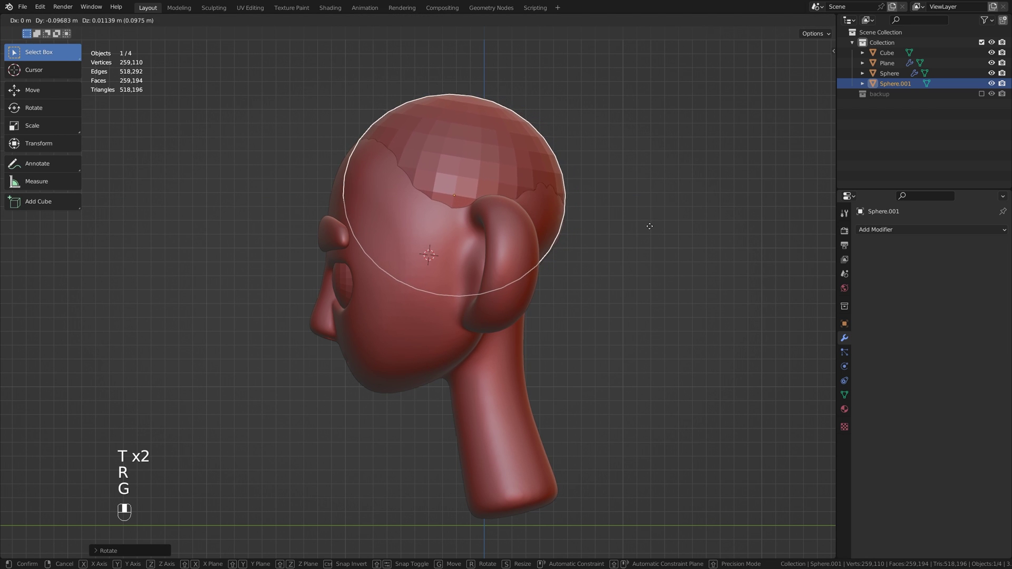
left_click(634, 178)
left_click(634, 179)
Apply the scale of the hair sphere
middle_click_drag(634, 178, 497, 118)
left_click(497, 119)
key("ctrl+a")
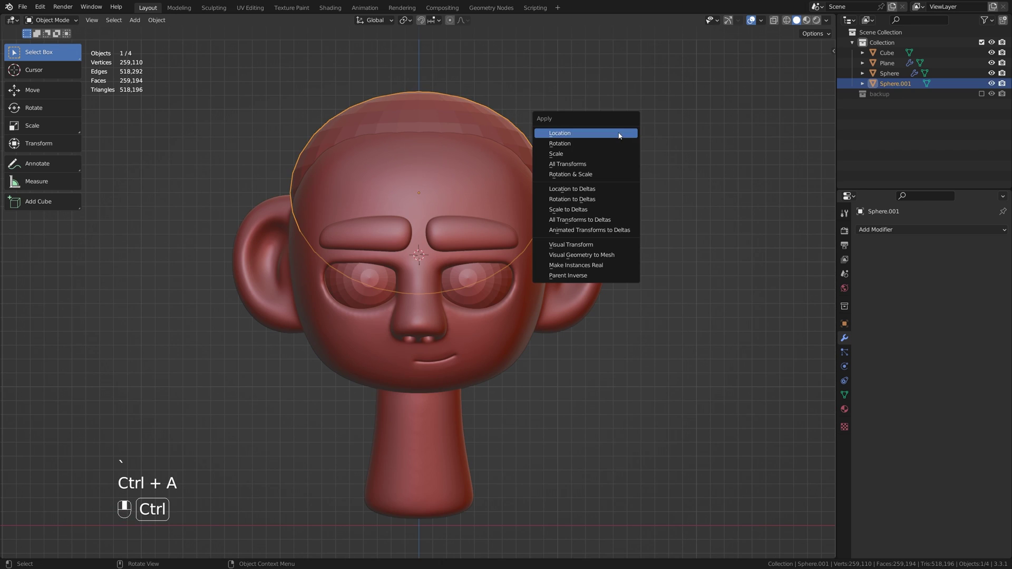
left_click(575, 156)
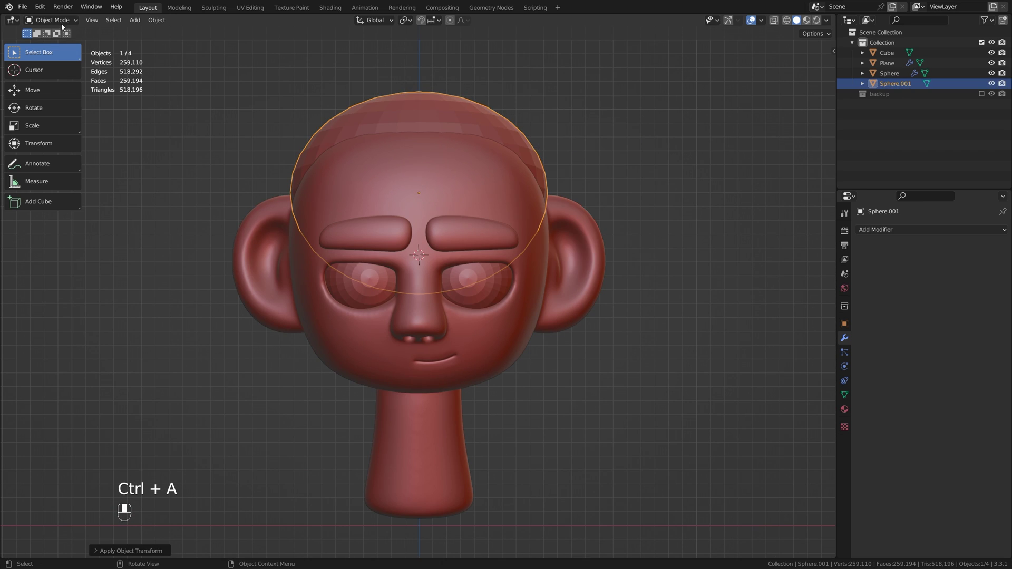
Switch the hair sphere to Sculpt Mode and set the Grab brush radius to 402 px
left_click(60, 23)
left_click(55, 55)
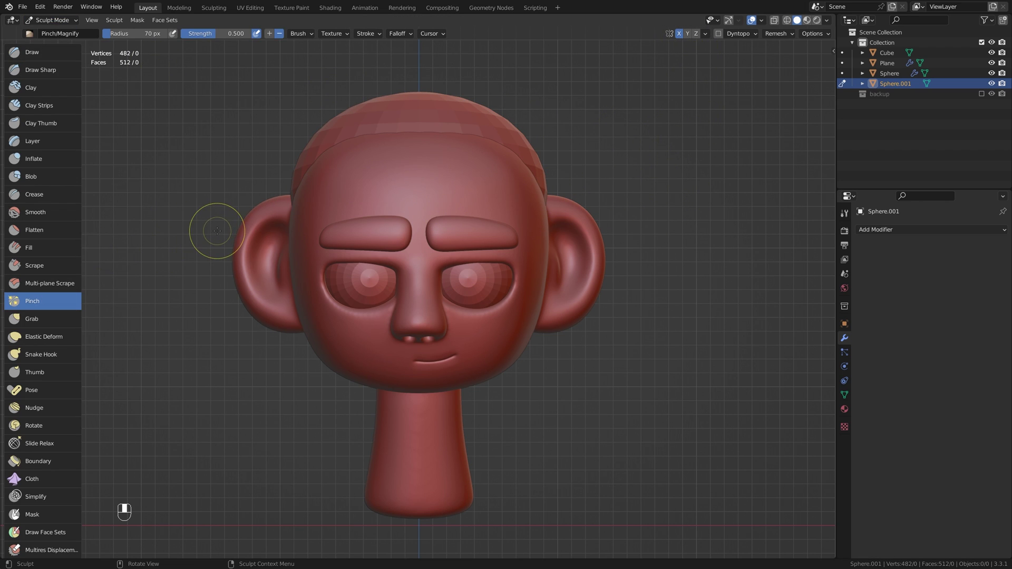
key("g")
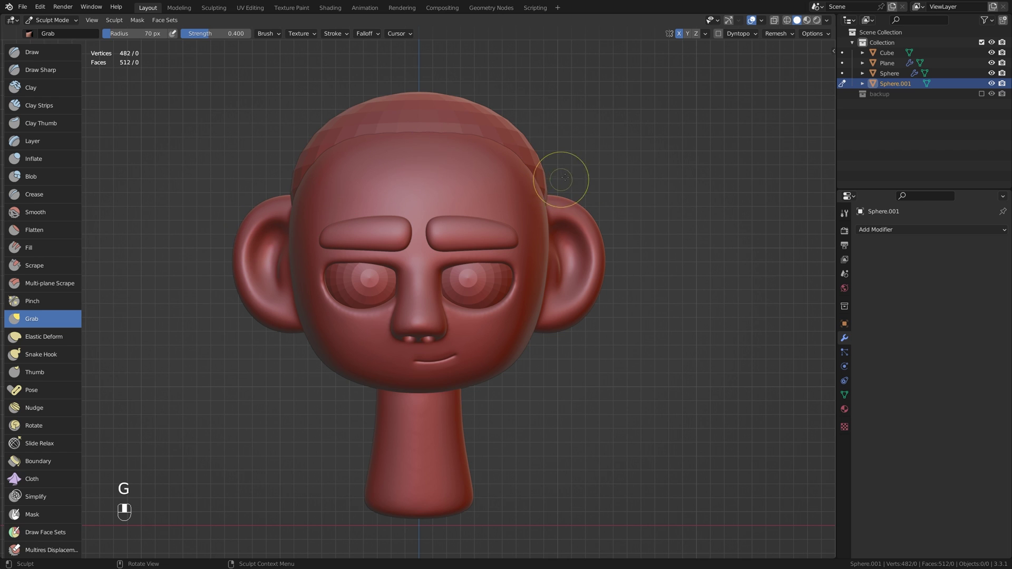
key("f")
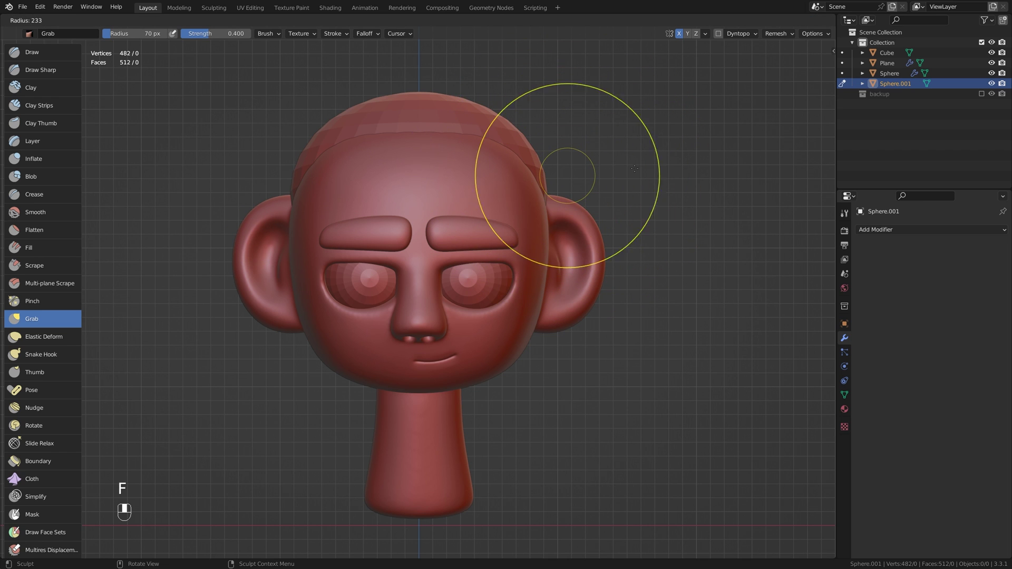
left_click(721, 170)
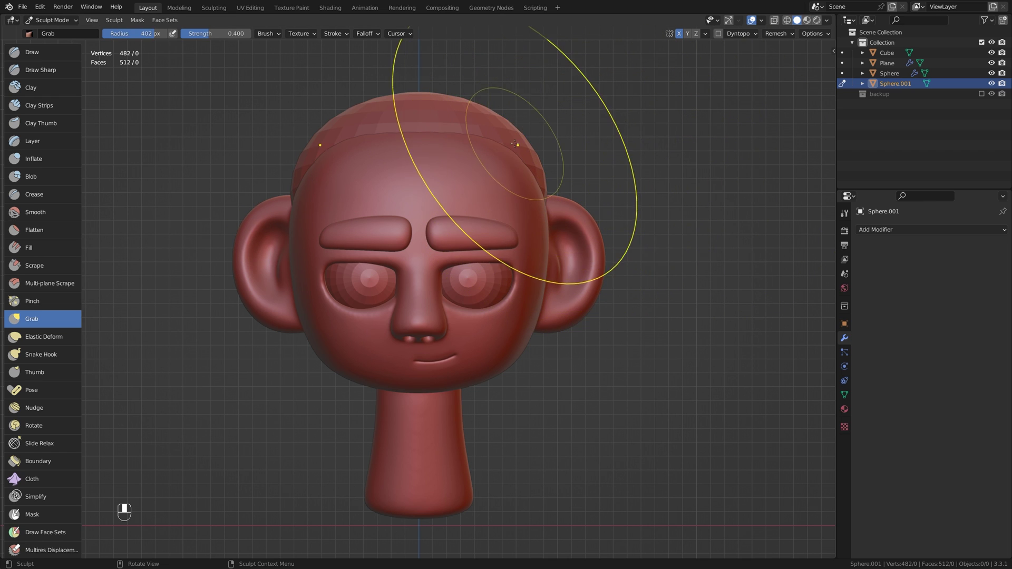
Shape the hair sphere with the Grab brush into a cap following the forehead, temples and back of the head
middle_click_drag(515, 144, 466, 158)
key("grave")
left_click(438, 154)
mouse_move(568, 227)
middle_mouse_down("shift")
mouse_move(464, 192)
mouse_move(490, 274)
mouse_move(474, 176)
mouse_move(369, 216)
middle_mouse_up("shift")
key("grave")
left_click(357, 55)
middle_click_drag(559, 85, 437, 108)
key("grave")
left_click(490, 82)
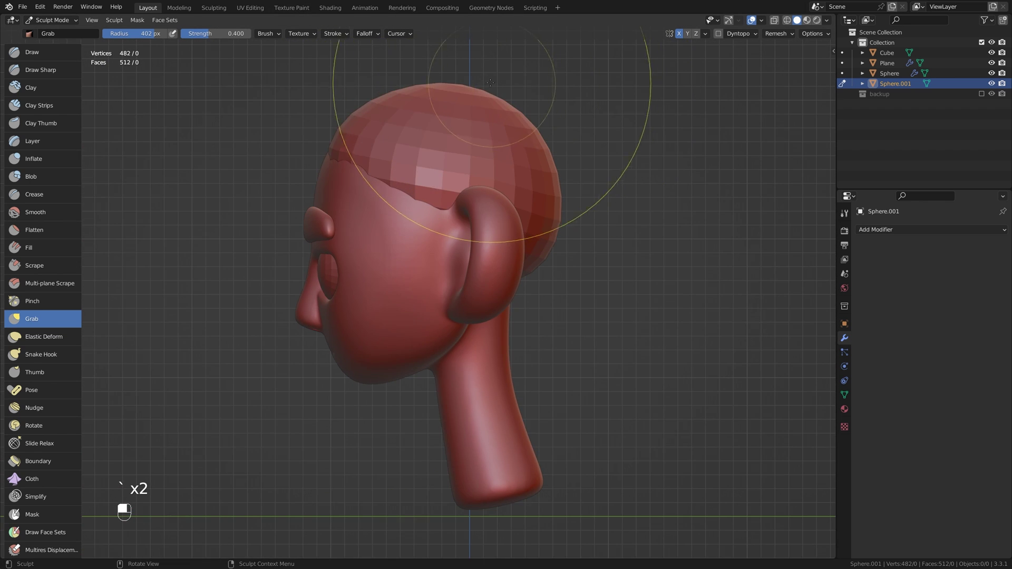
mouse_move(517, 136)
middle_mouse_down()
mouse_move(492, 255)
mouse_move(715, 327)
mouse_move(445, 204)
mouse_move(394, 93)
mouse_move(237, 214)
mouse_move(171, 210)
mouse_move(518, 193)
middle_mouse_up()
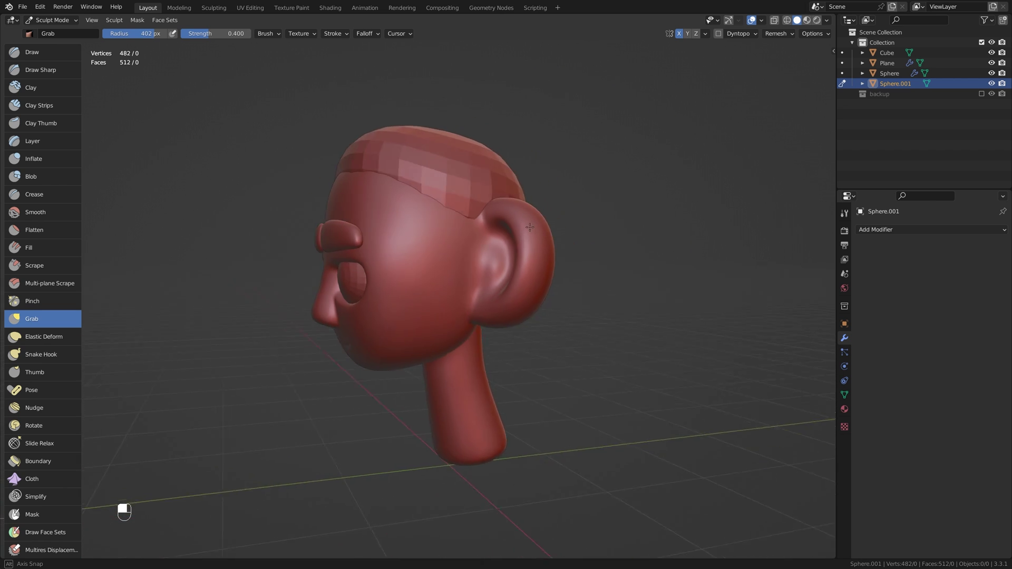
scroll(519, 194, "up", 2)
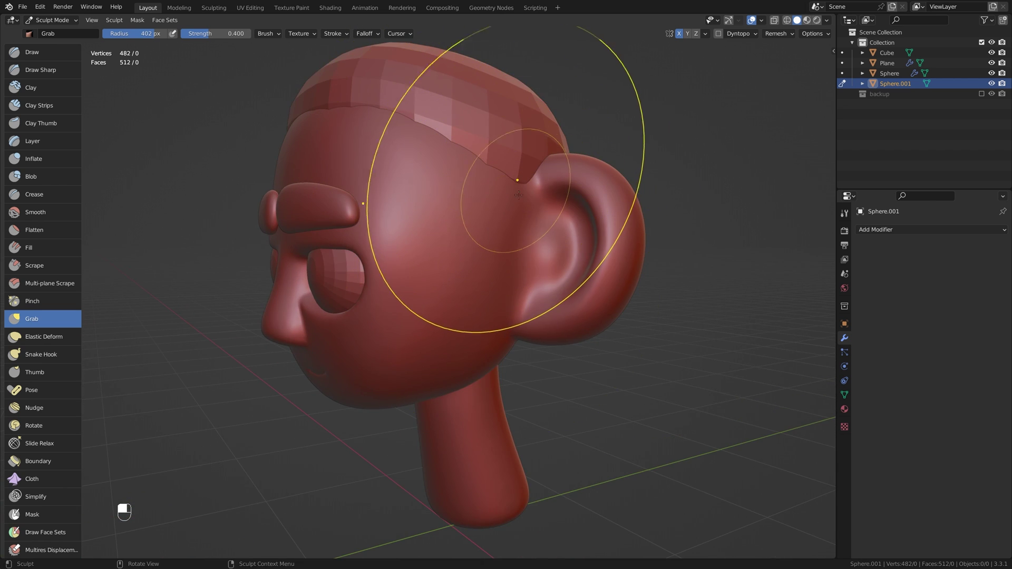
Set the Grab brush radius to 139 px and remesh the hair cap with a voxel size of 0.02 m
key("f")
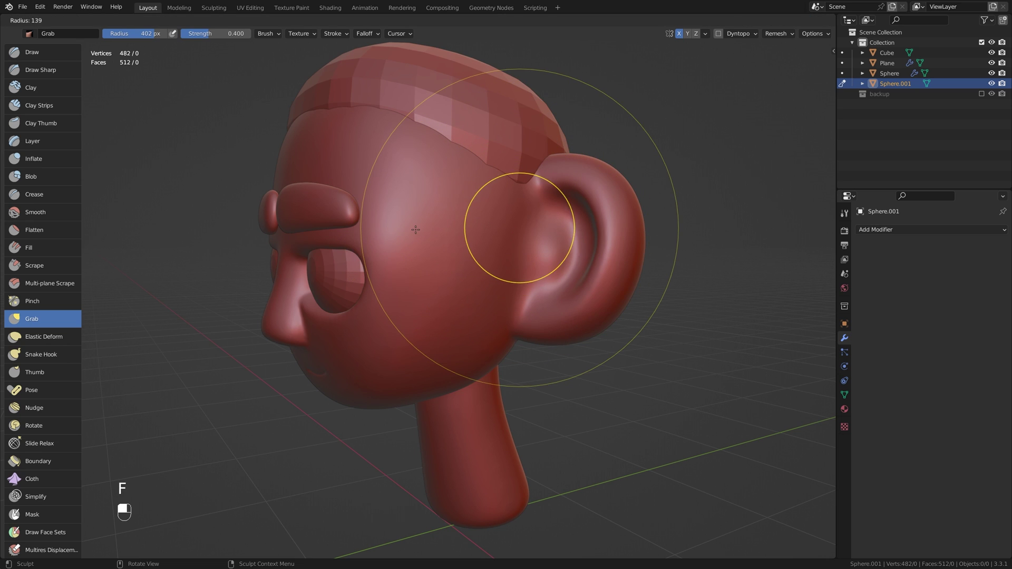
left_click(415, 229)
left_click(782, 35)
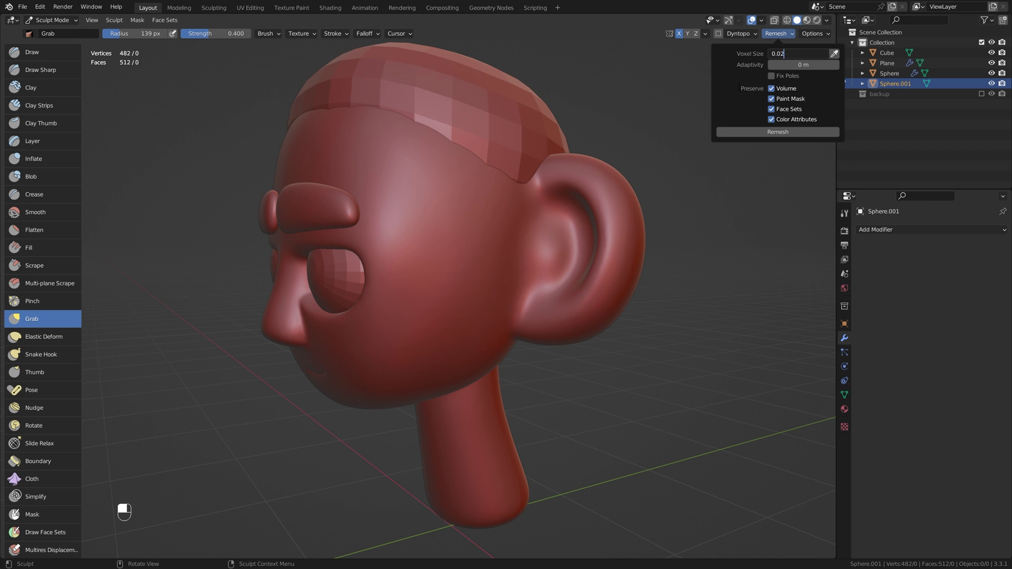
left_click(769, 133)
mouse_move(519, 153)
middle_mouse_down()
mouse_move(550, 184)
mouse_move(674, 194)
mouse_move(432, 164)
middle_mouse_up()
key("Tab")
key("Tab")
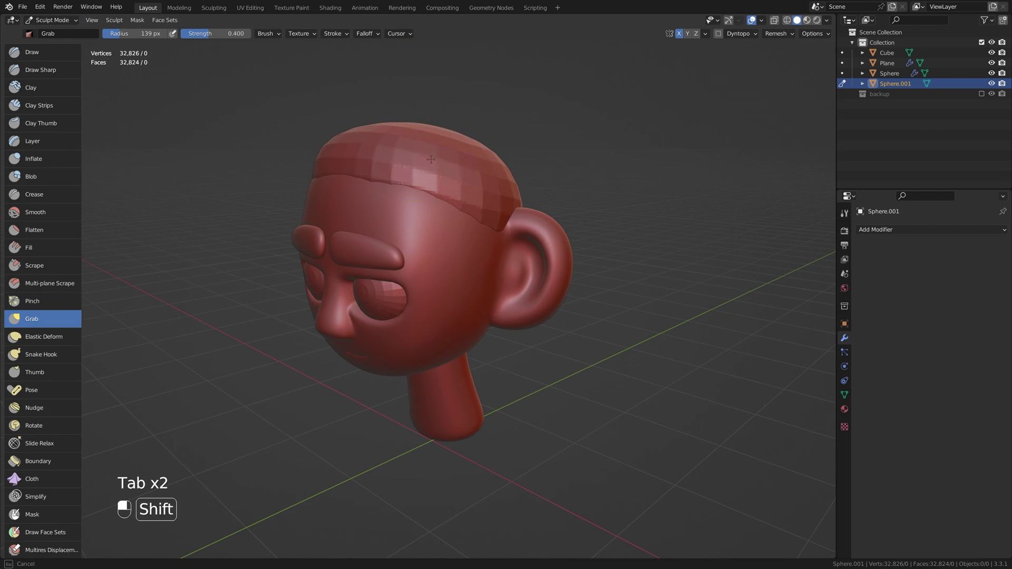
Pull the hair cap's edge down in front of the ear into a pointed sideburn with the Grab brush
key("grave")
left_click(493, 230)
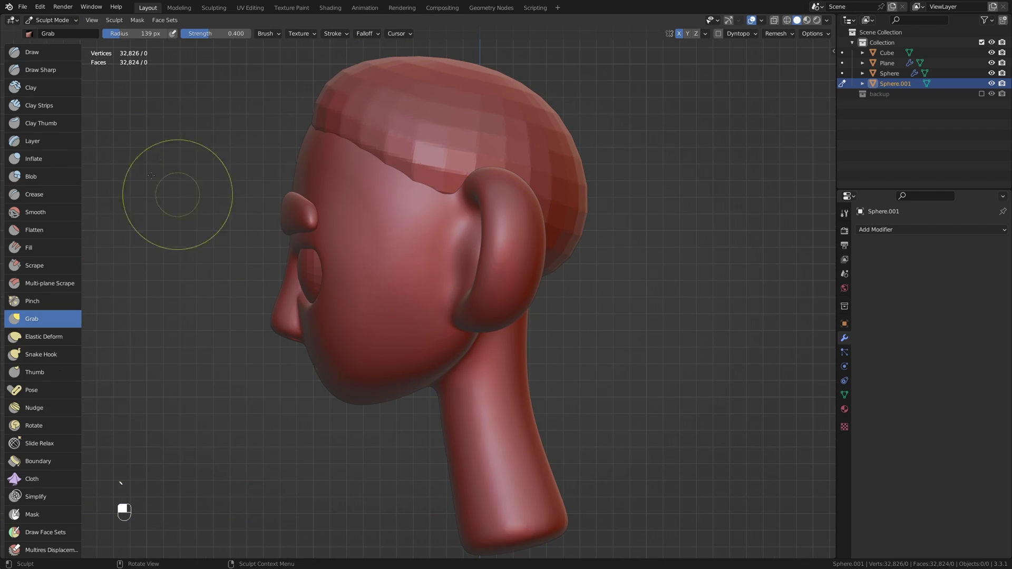
left_click(32, 52)
mouse_move(435, 205)
middle_mouse_down()
mouse_move(487, 137)
mouse_move(483, 166)
middle_mouse_up()
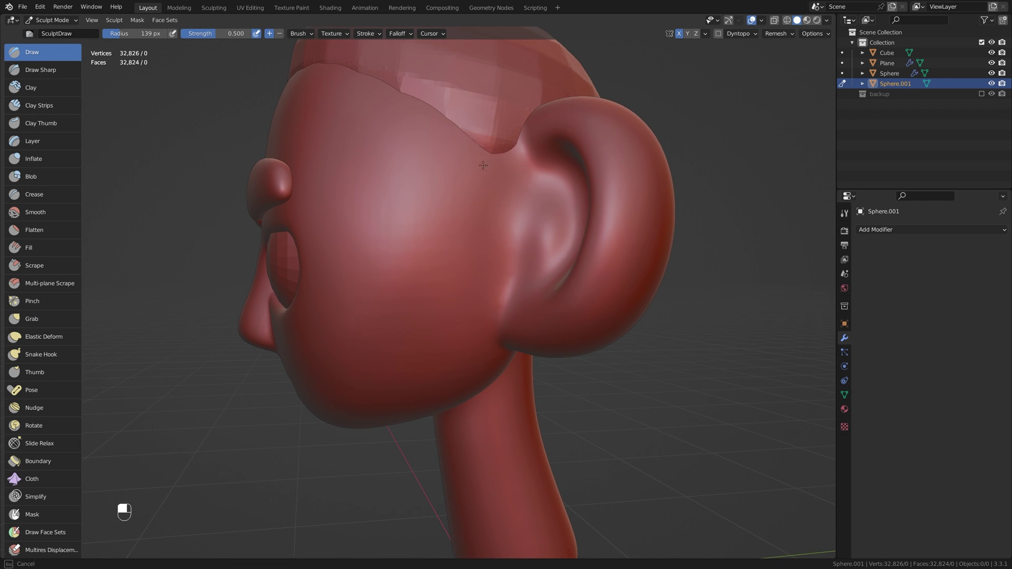
mouse_move(482, 232)
middle_mouse_down()
mouse_move(532, 174)
mouse_move(595, 177)
mouse_move(611, 165)
mouse_move(513, 168)
middle_mouse_up()
scroll(555, 200, "down", 2)
key("g")
middle_click_drag(478, 223, 469, 213)
key("g")
Set the brush radius to 235 px and smooth the faceted surface of the hair cap over its side, top and back
key("f")
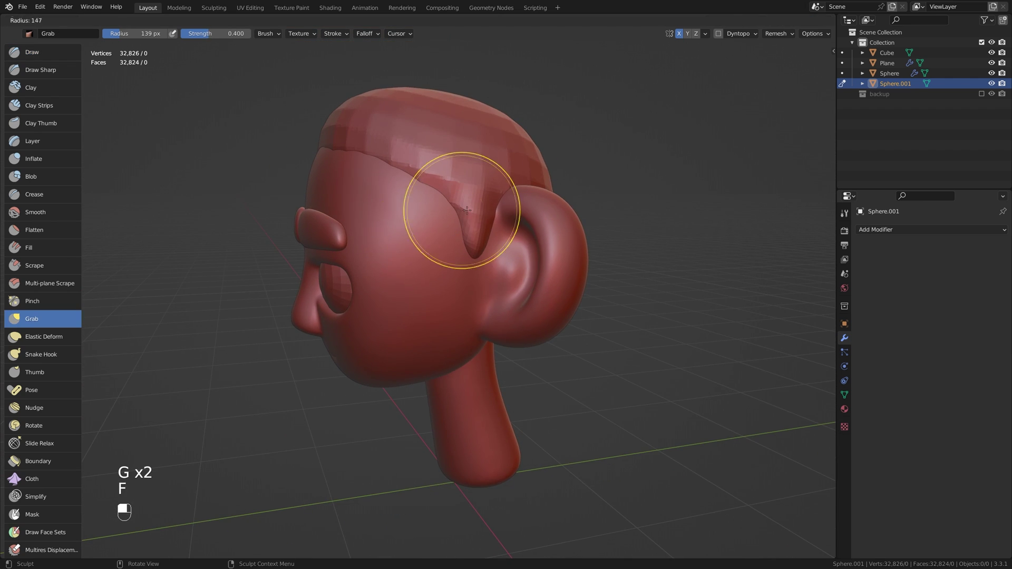
middle_click_drag(478, 169, 469, 223)
middle_click_drag(438, 150, 418, 225)
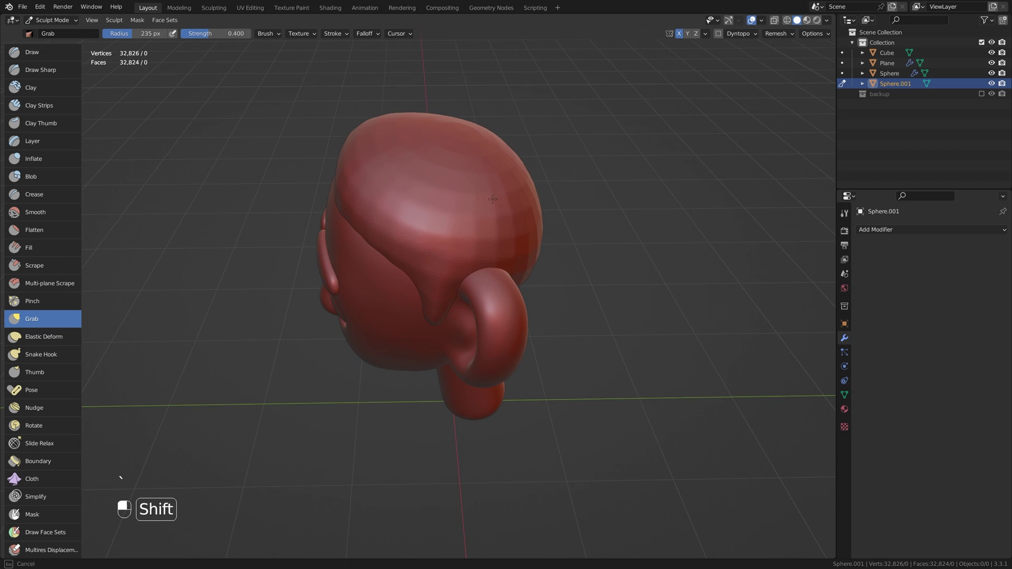
middle_click_drag(446, 173, 501, 211)
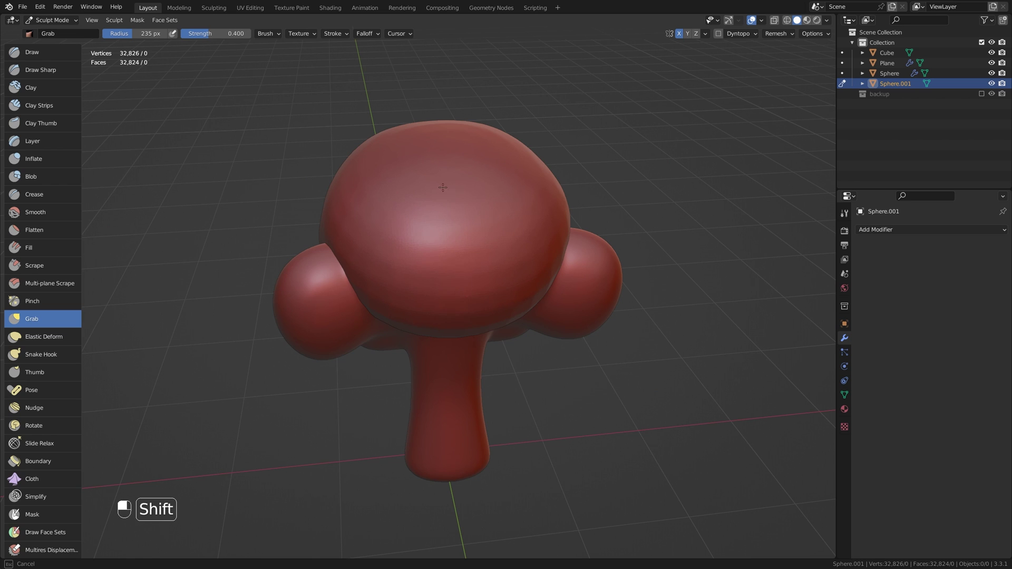
middle_click_drag(442, 187, 494, 157)
middle_click_drag(383, 195, 516, 230)
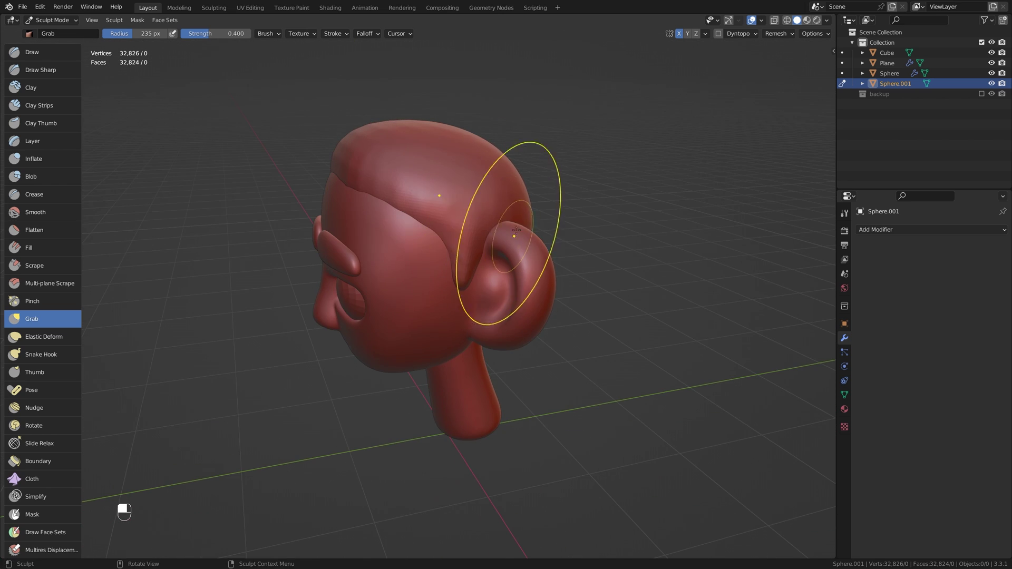
Smooth the hair cap's front hairline and refine its sides, with the Grab brush radius reduced to 210 px
middle_click_drag(326, 167, 363, 149)
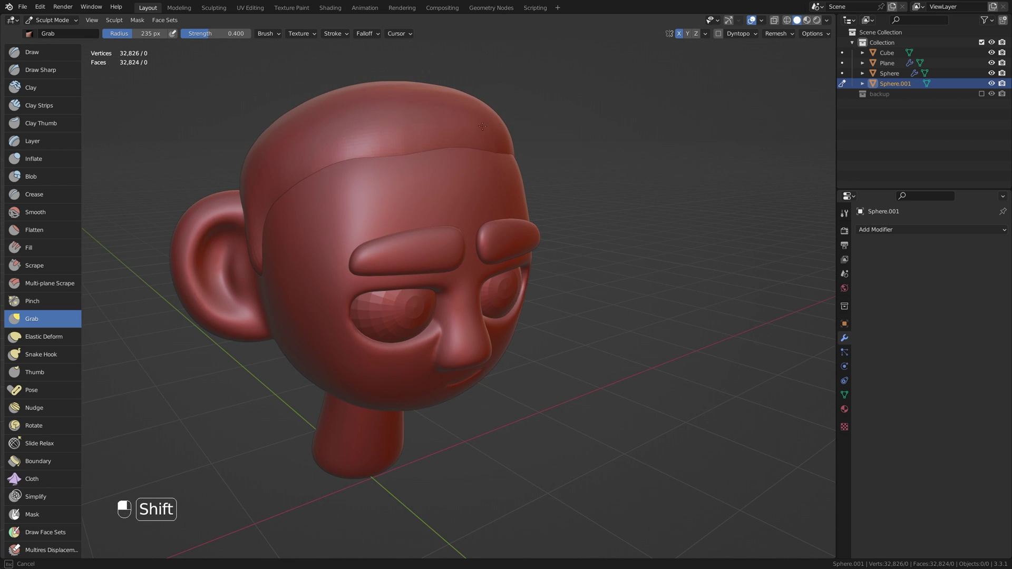
middle_click_drag(489, 172, 437, 239)
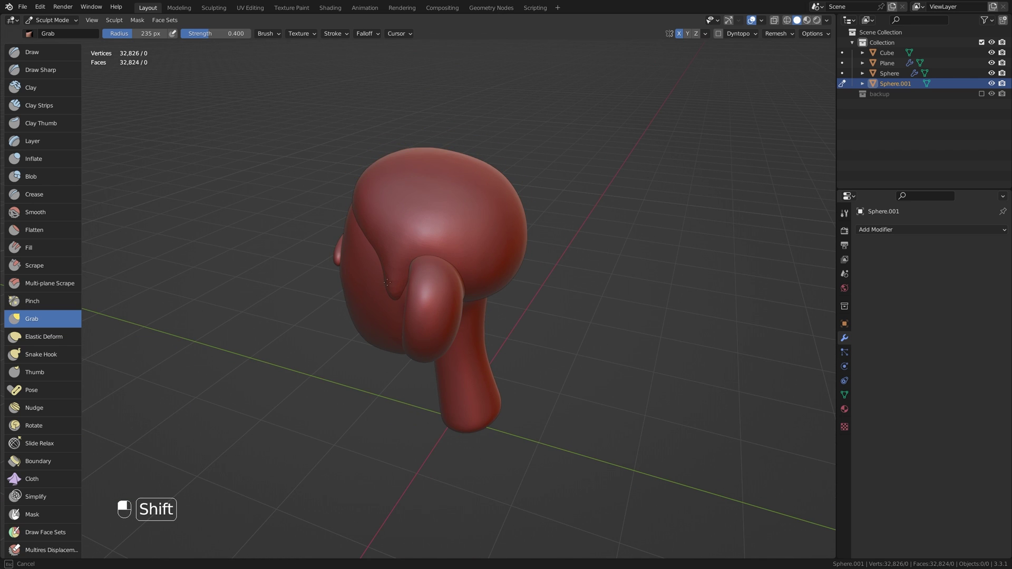
mouse_move(386, 282)
middle_mouse_down()
mouse_move(443, 208)
mouse_move(195, 157)
middle_mouse_up()
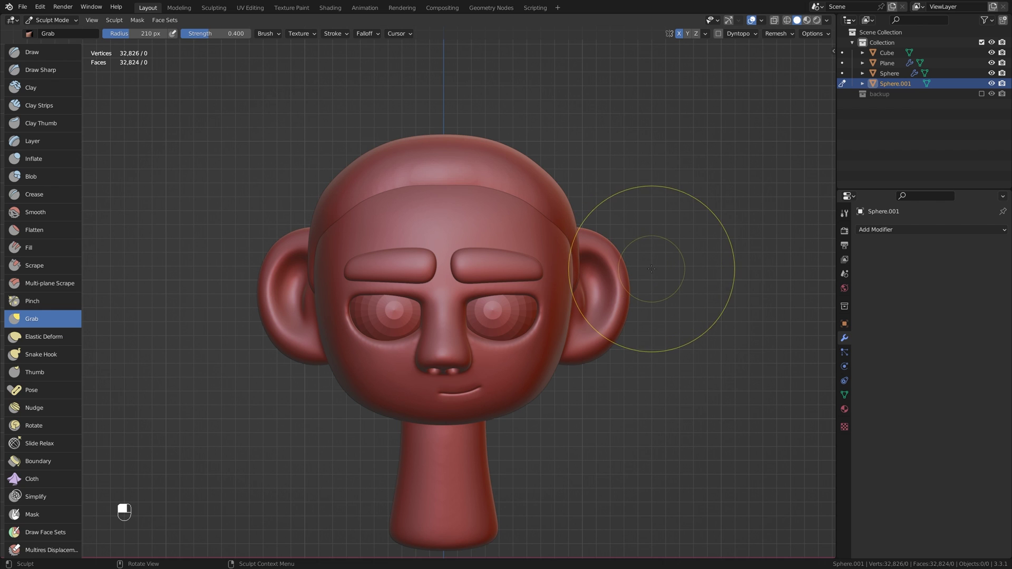
middle_click_drag(651, 268, 466, 188)
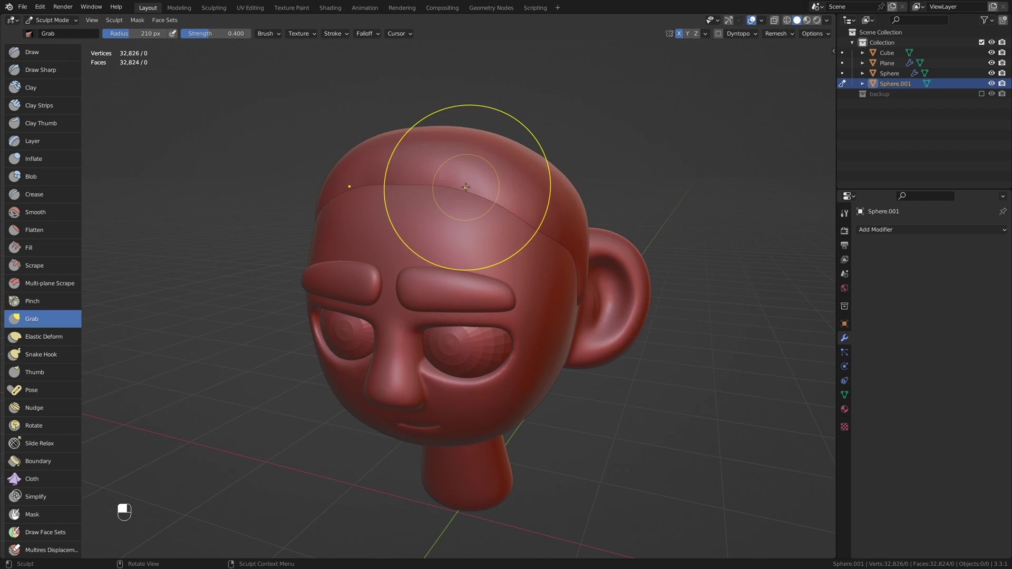
Switch the hair cap back to Object Mode and deselect it
left_click(58, 20)
left_click(59, 32)
middle_click_drag(561, 116, 564, 160, "shift")
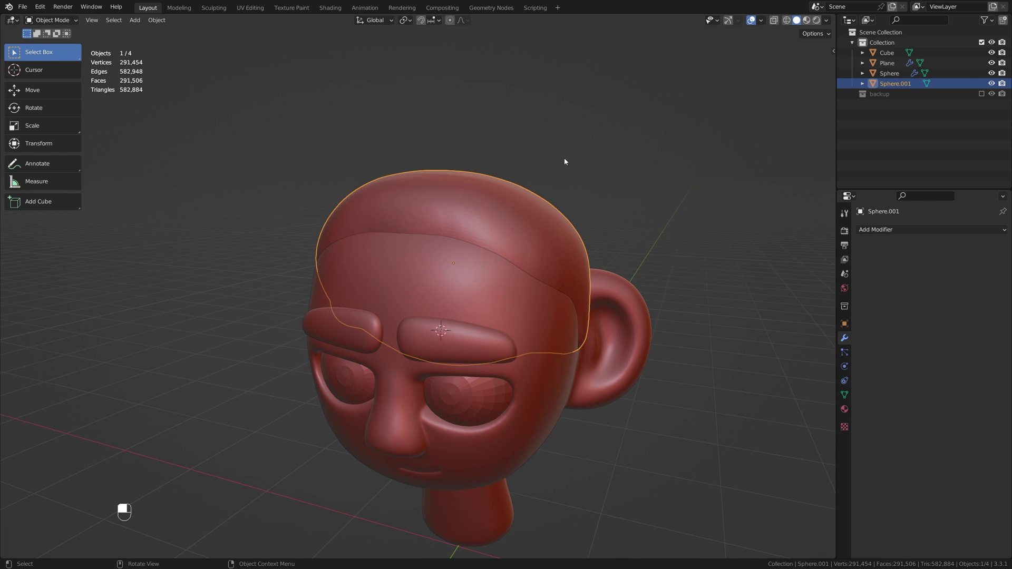
left_click(565, 161)
Add a cube and scale it down to less than half the head's width
scroll(599, 203, "down", 2)
middle_click_drag(600, 204, 481, 209)
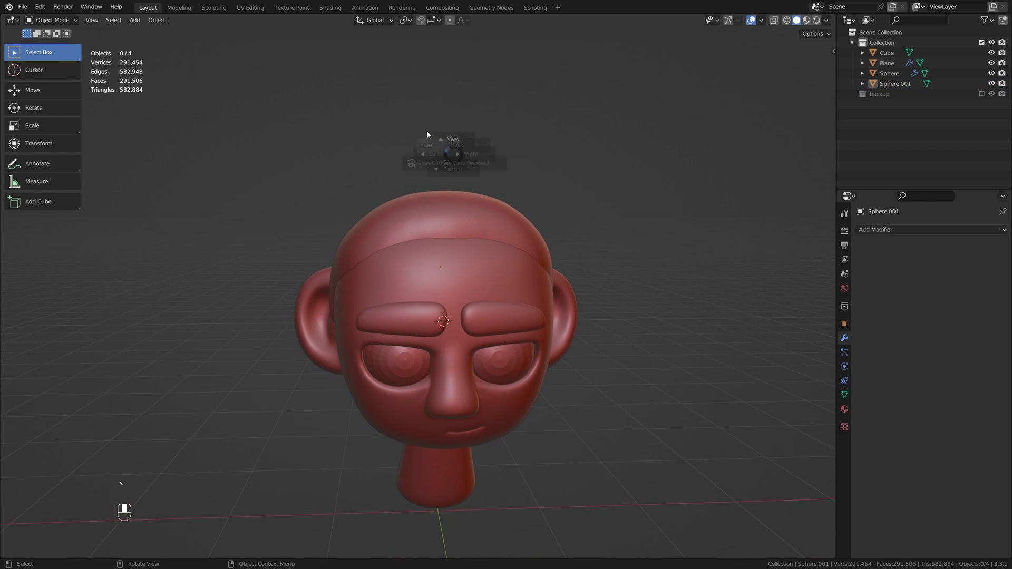
key("shift+a")
mouse_move(371, 94)
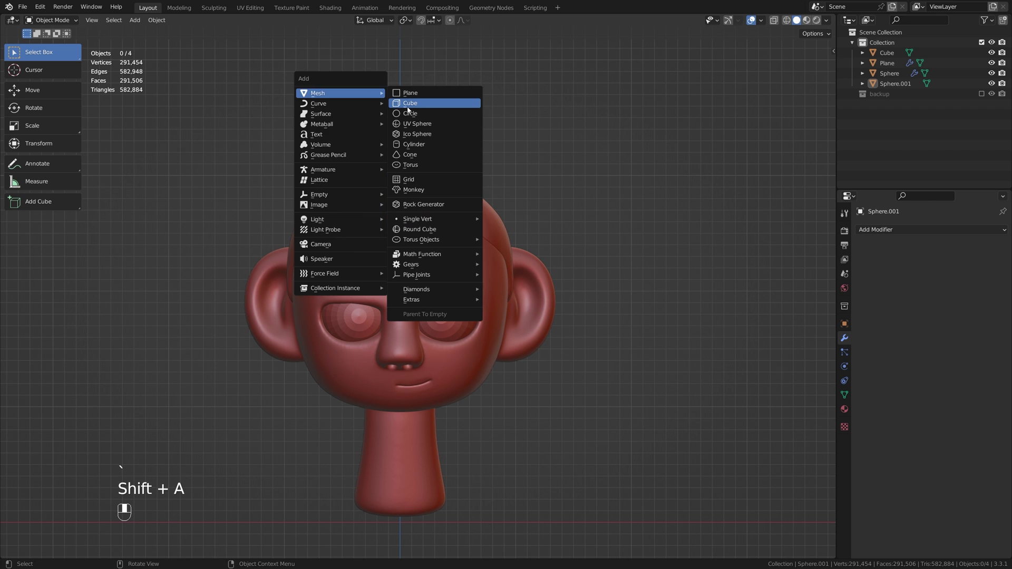
left_click(441, 103)
key("s")
left_click(530, 265)
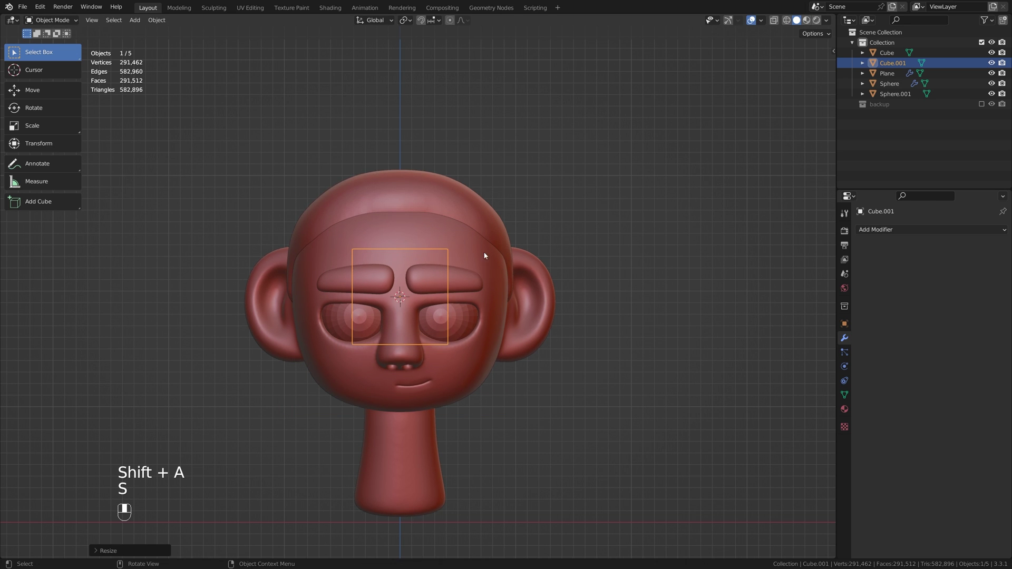
Move the cube forward and up in side view so it sits in front of and above the forehead
middle_click_drag(483, 255, 352, 227)
middle_click_drag(326, 152, 442, 104)
middle_click_drag(485, 135, 512, 156)
key("grave")
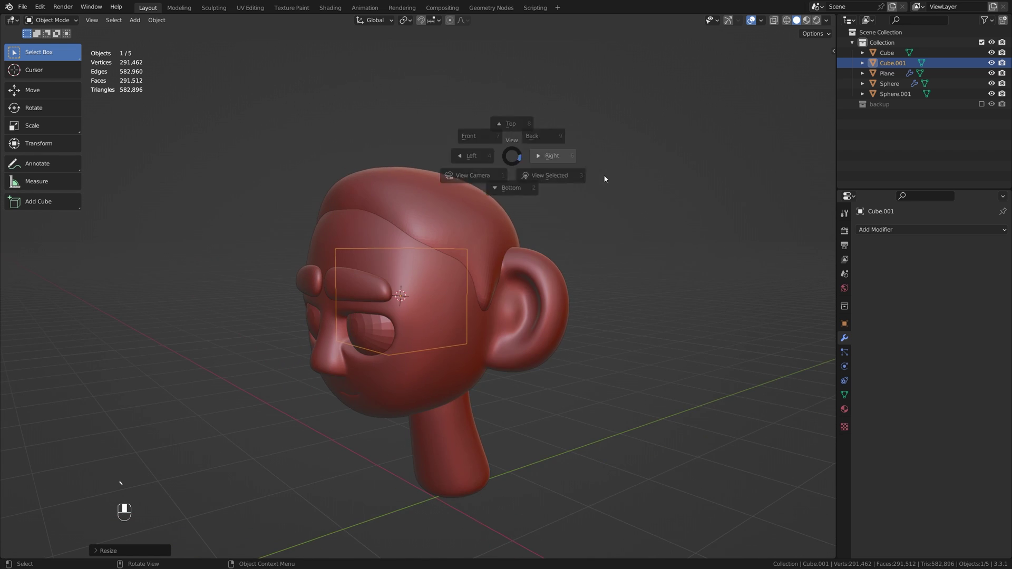
scroll(501, 244, "up", 1)
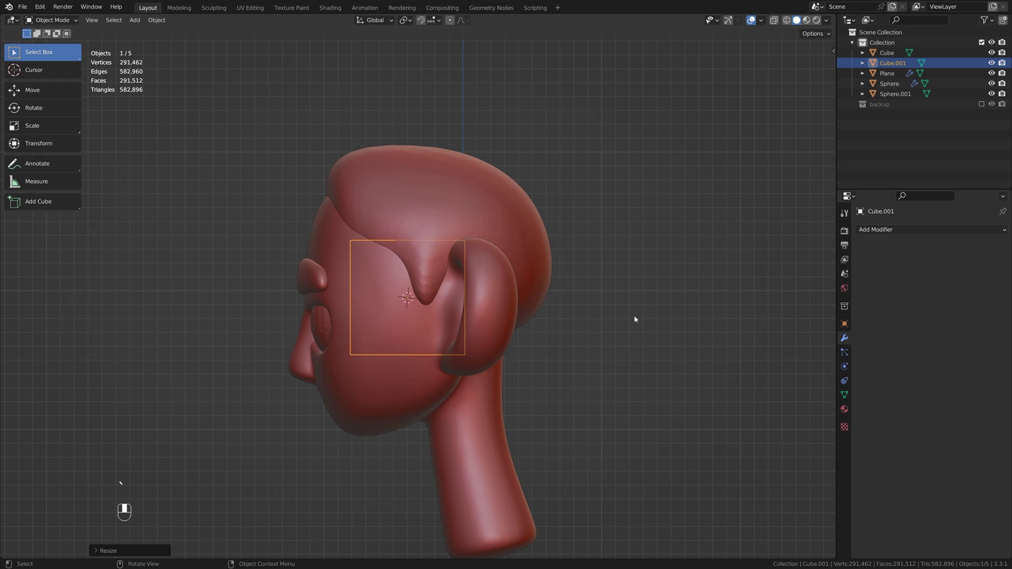
key("g")
left_click(461, 211)
middle_click_drag(460, 211, 530, 230)
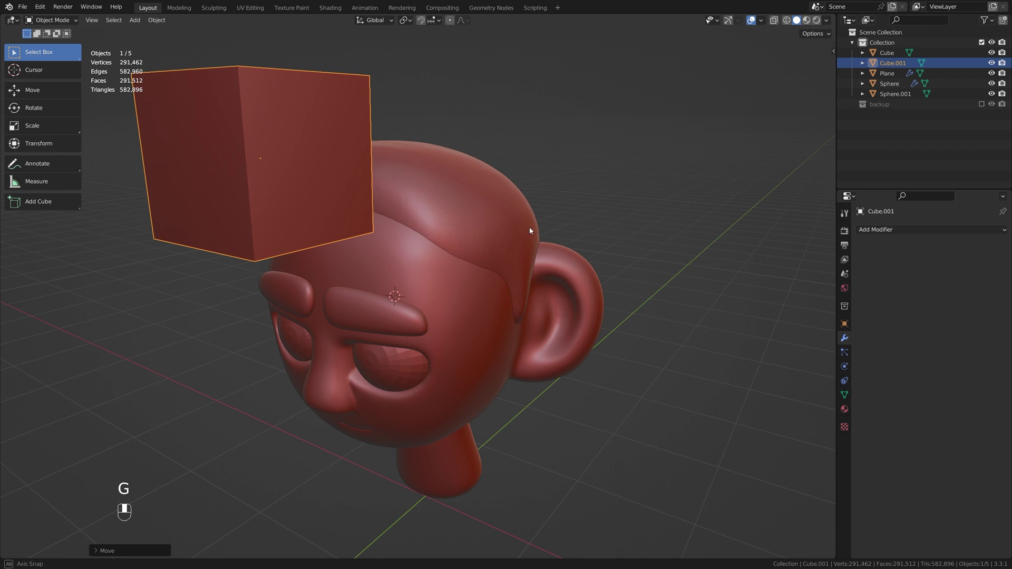
Add a Subdivision Surface modifier with viewport and render levels of 3 to the cube, and shade it smooth
left_click(882, 230)
left_click(813, 415)
middle_click_drag(659, 277, 634, 268, "shift")
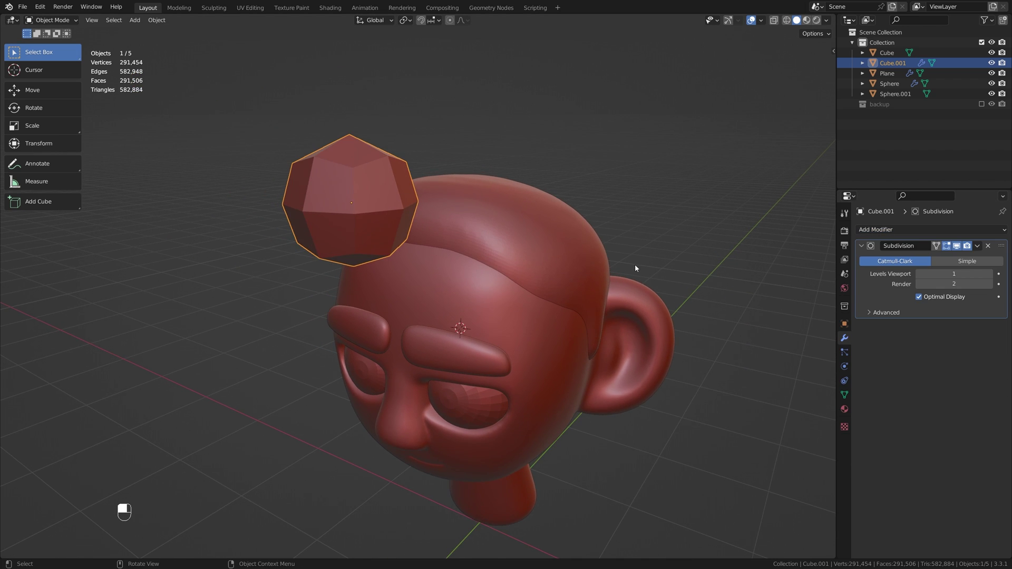
left_click(989, 274)
left_click(989, 274)
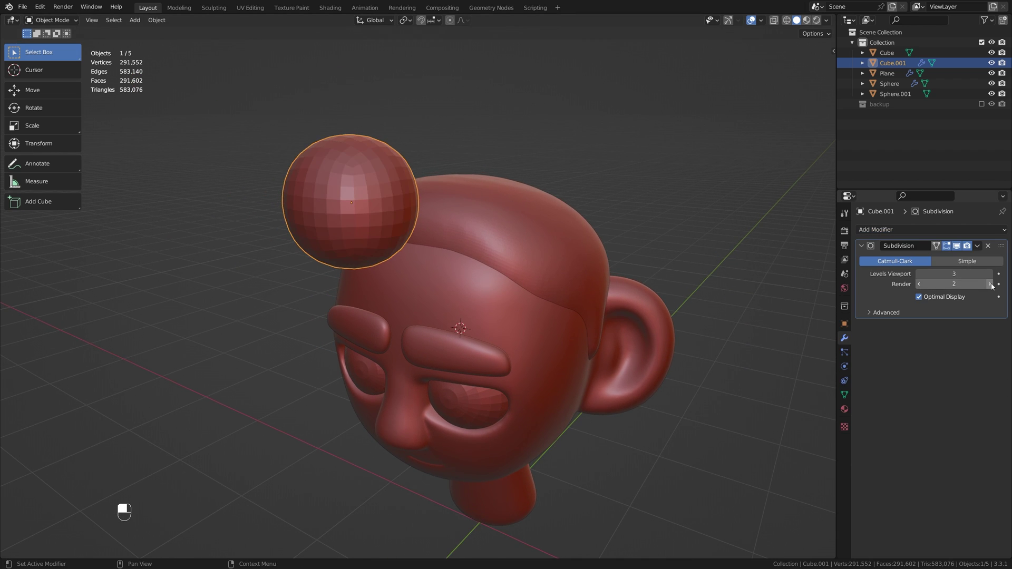
right_click(504, 194)
left_click(505, 192)
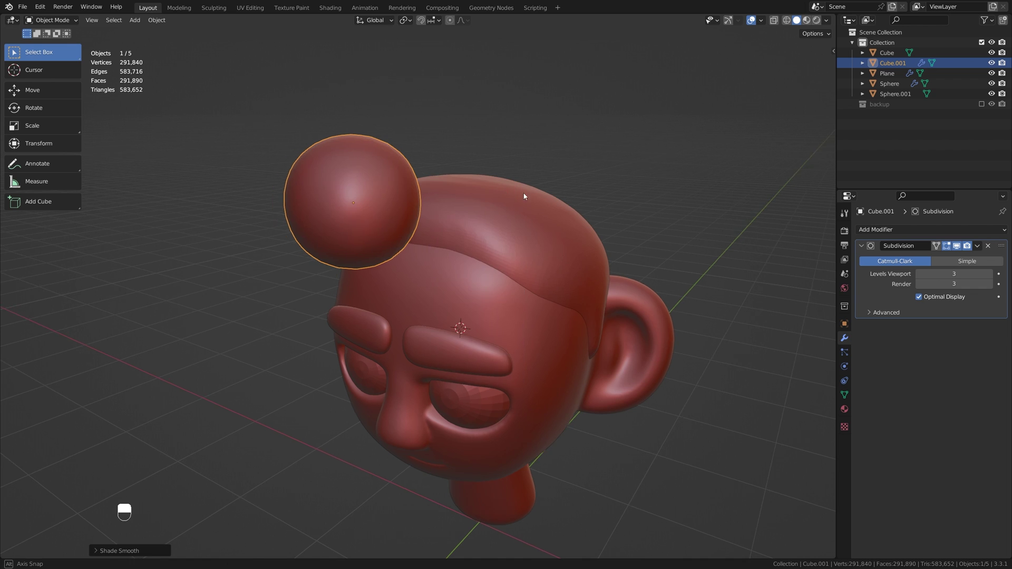
key("s")
middle_click_drag(524, 194, 581, 208)
left_click(590, 211)
key("a")
key("s")
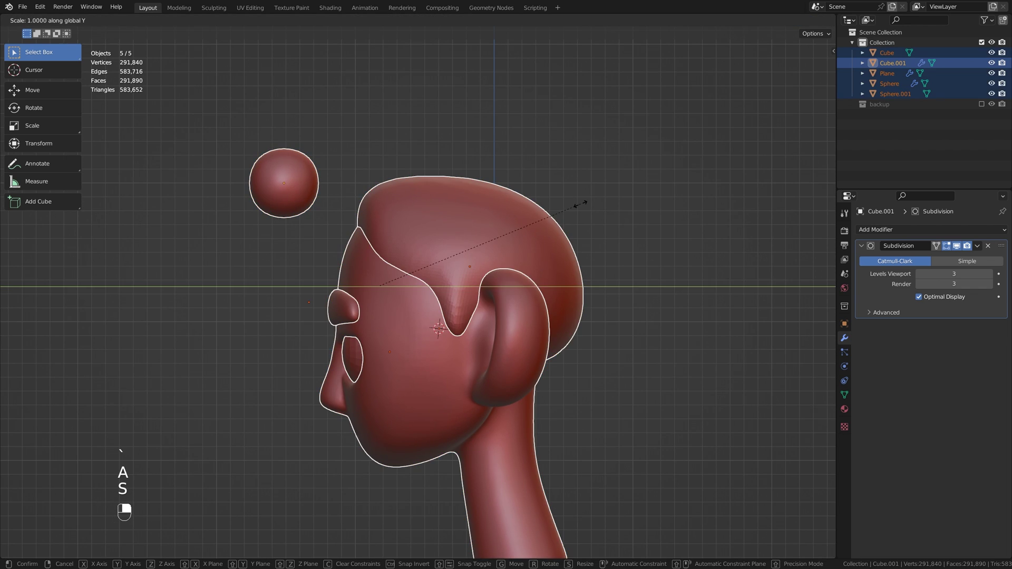
key("ctrl+z")
Flatten the subdivided cube along the Y axis into an upright ellipsoid
left_click(320, 161)
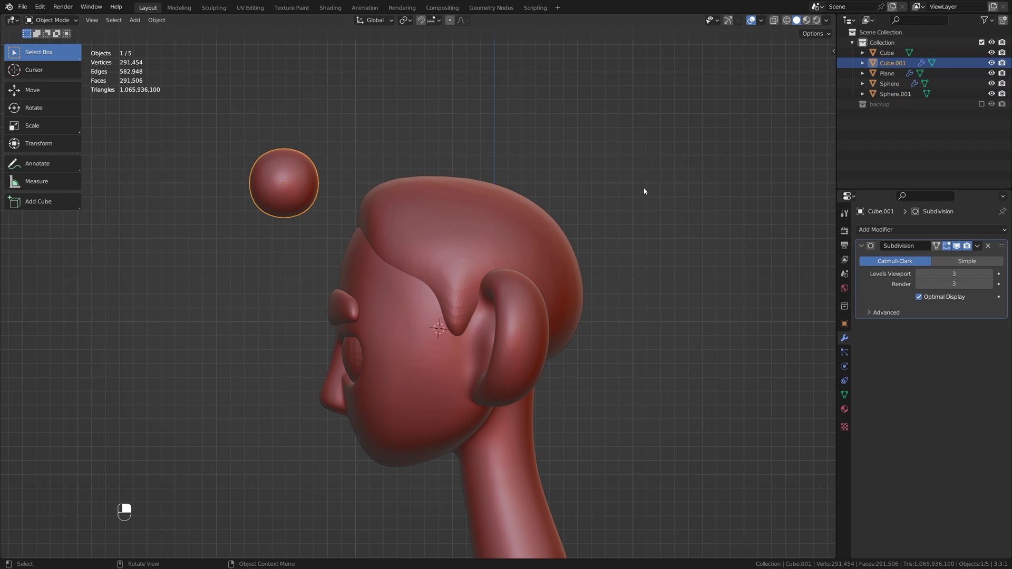
key("s")
key("y")
left_click(560, 171)
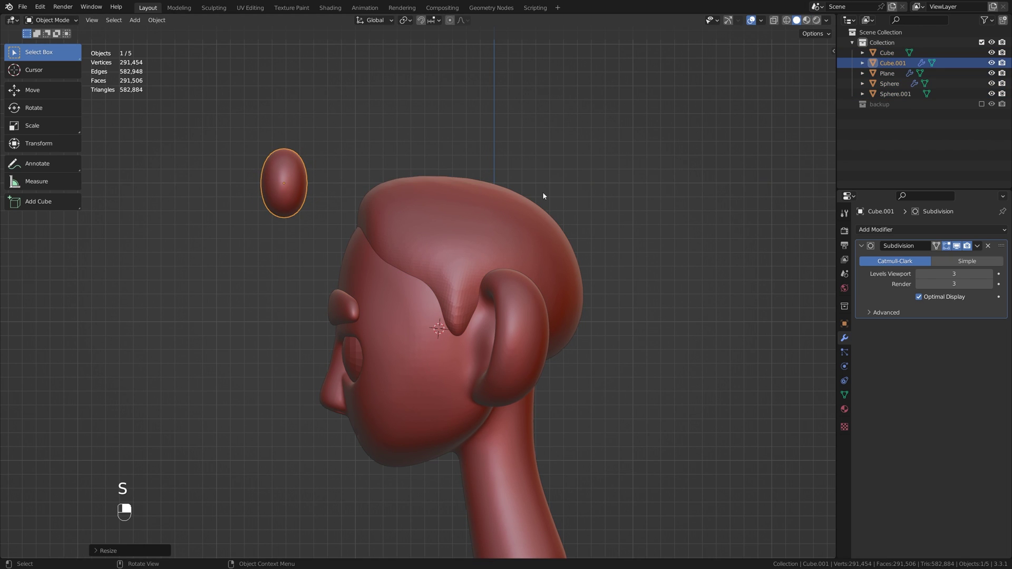
Move the ellipsoid to the front hairline and tilt it to follow the slope of the forehead
key("g")
left_click(598, 203)
key("r")
left_click(564, 124)
key("g")
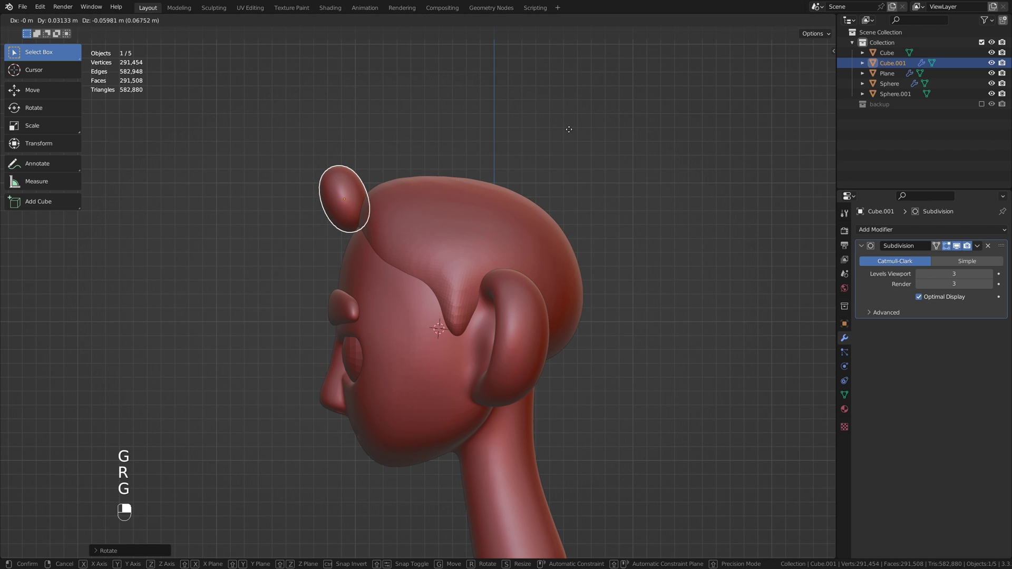
left_click(561, 109)
Scale the ellipsoid up uniformly to about 1.47 times its size
key("`")
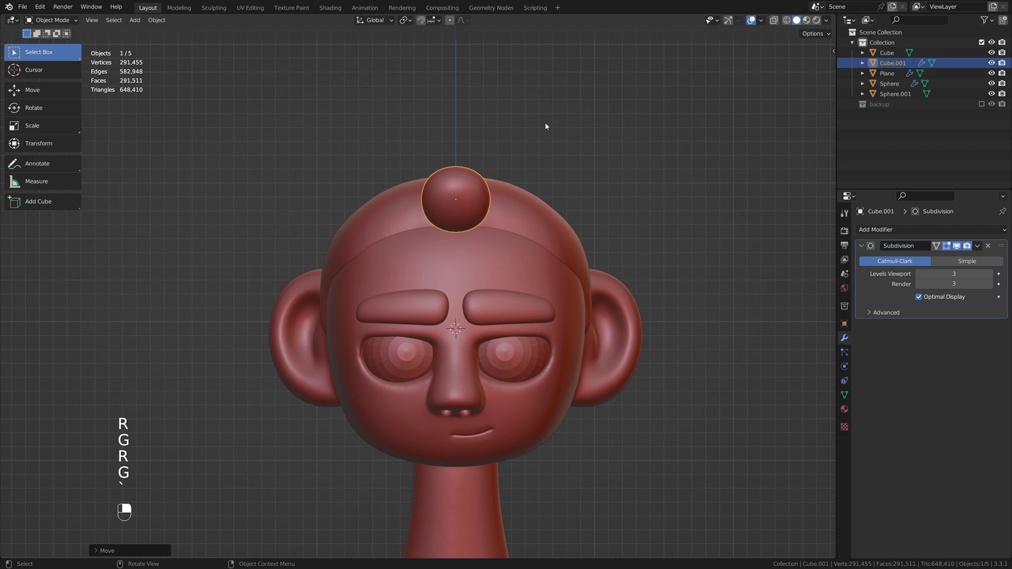
key("s")
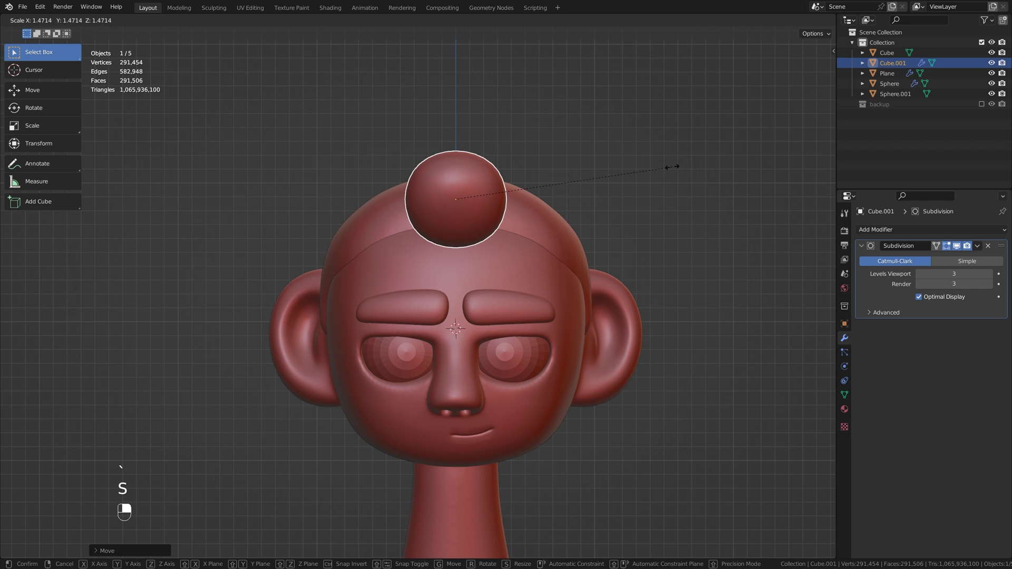
left_click(670, 166)
In Edit Mode, select the top face of the quiff's cage, then lower and rotate it in side view to shorten the base
middle_click_drag(668, 167, 553, 221)
key("Tab")
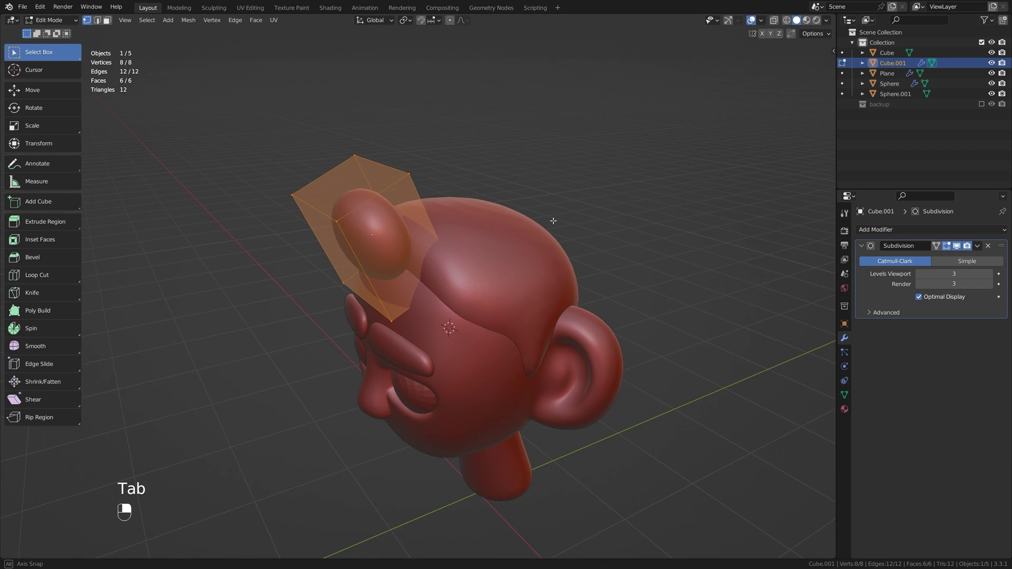
key("3")
left_click(357, 188)
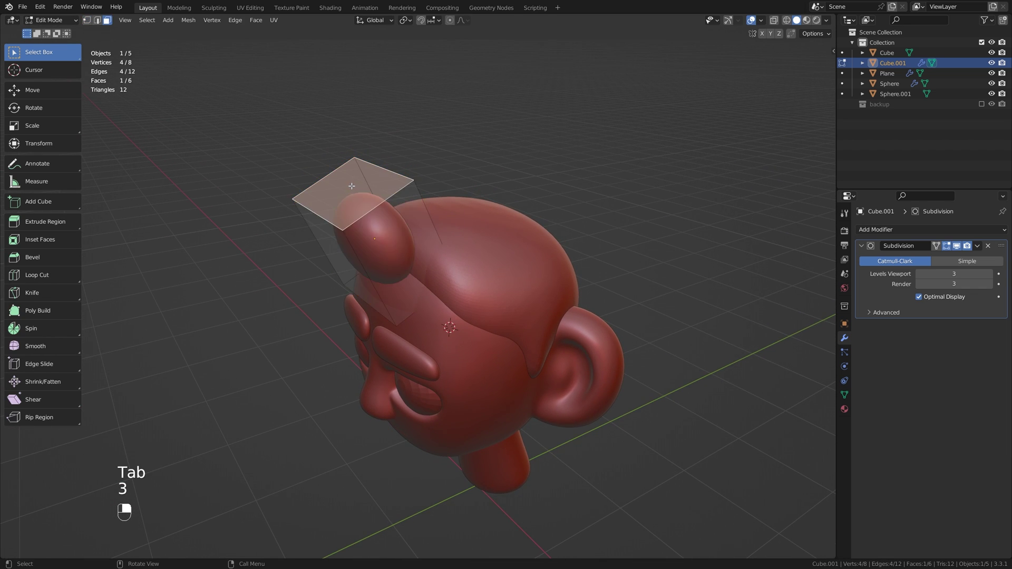
middle_click_drag(352, 185, 442, 181)
key("`")
left_click(544, 183)
middle_click_drag(527, 185, 475, 190, "shift")
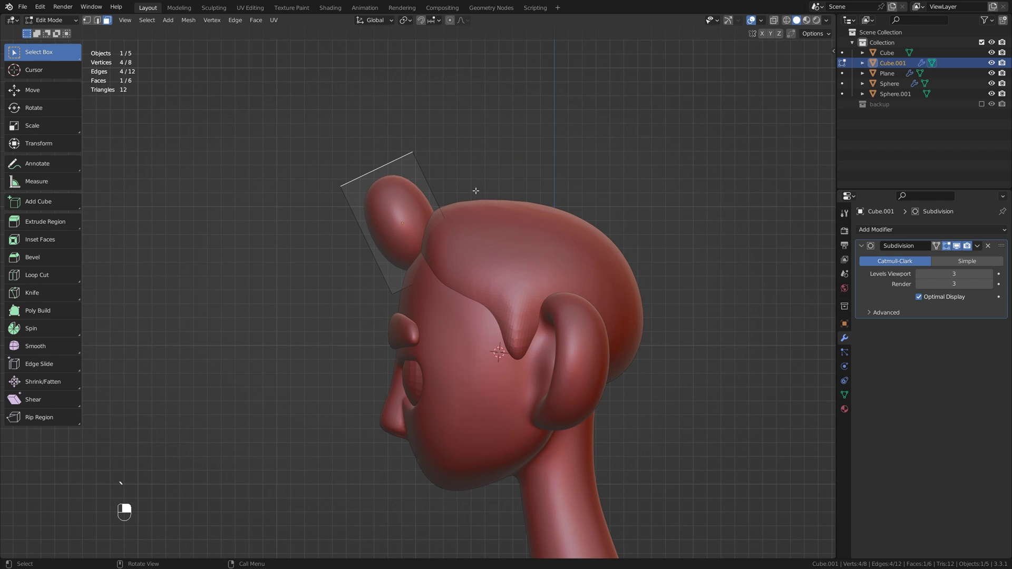
key("g")
key("r")
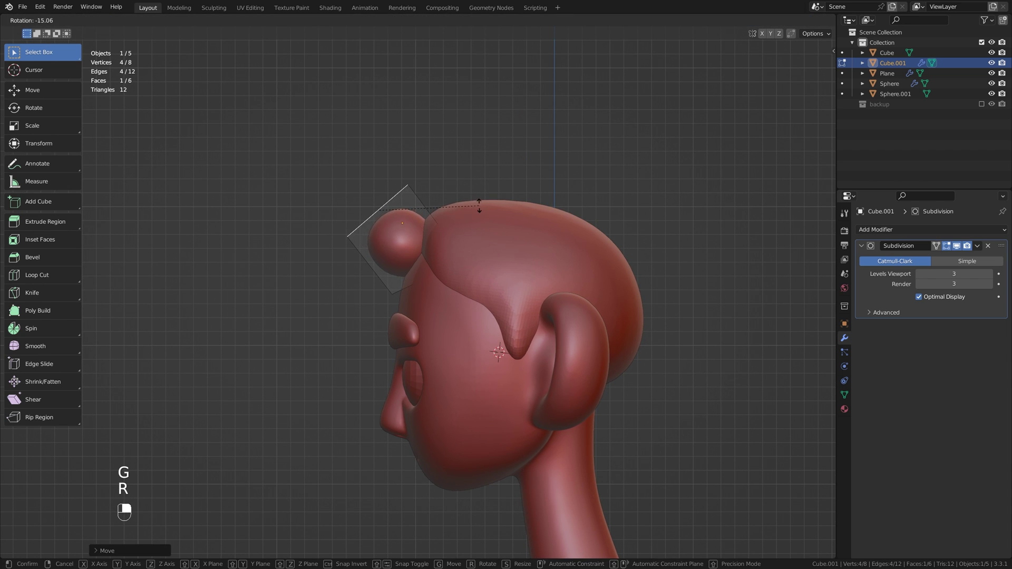
key("r")
left_click(488, 235)
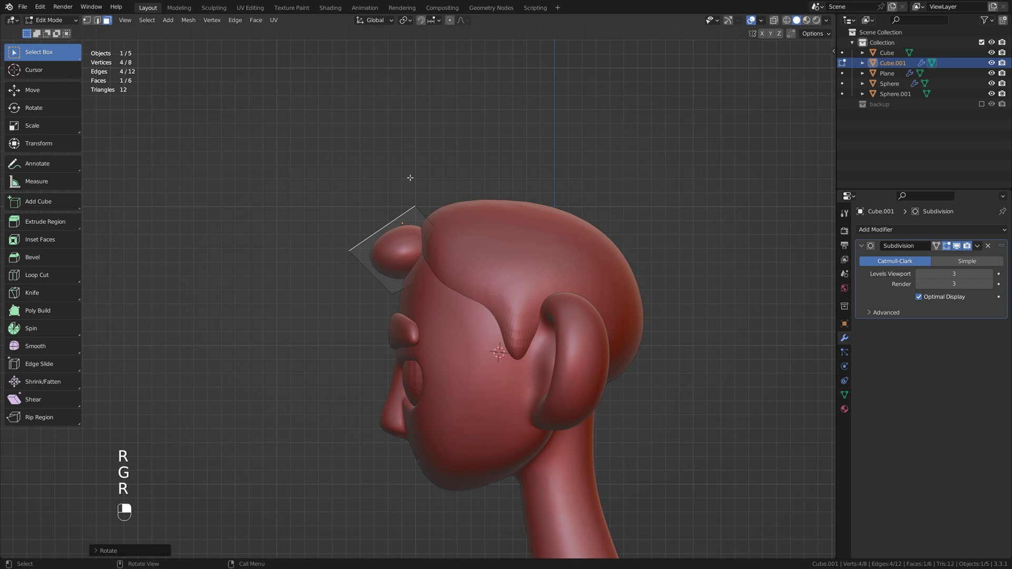
Extrude the selected face four times in side view, curving up from the forehead and back over the top of the head
right_click(401, 165, "ctrl")
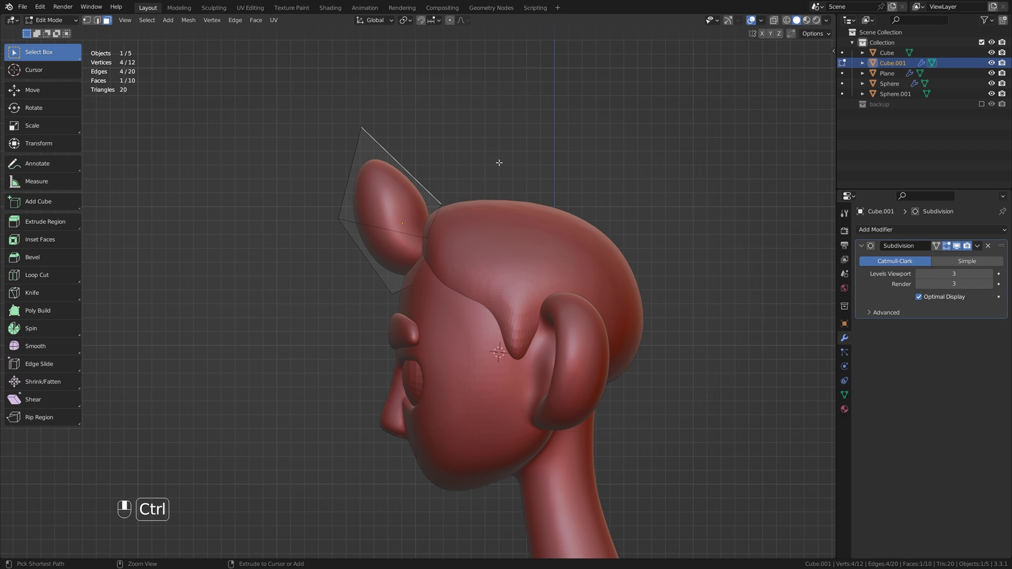
right_click(499, 162, "ctrl")
right_click(574, 203, "ctrl")
right_click(632, 177, "ctrl")
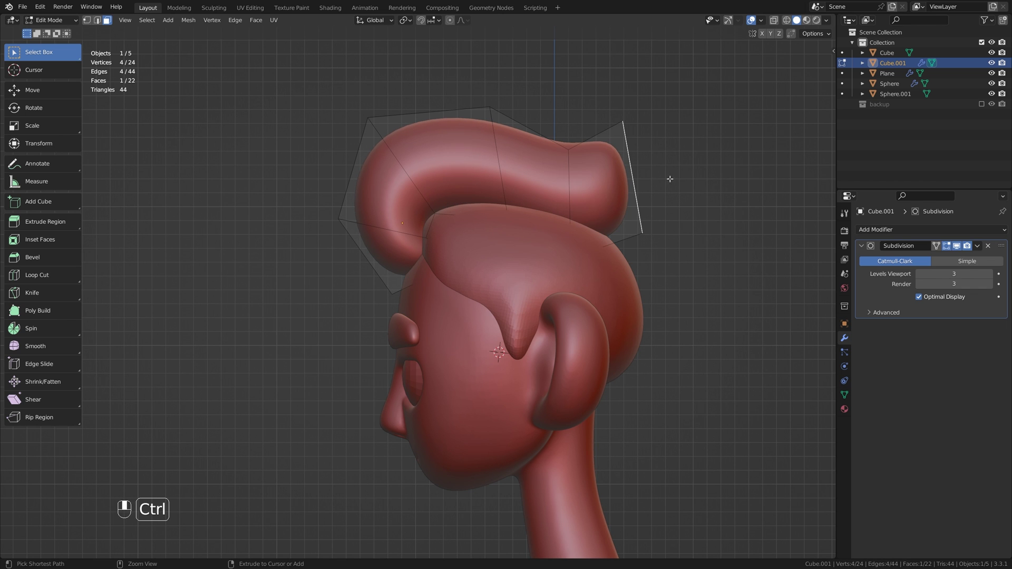
Scale down the end face of the extruded quiff to taper its back end
middle_click_drag(665, 193, 537, 206)
key("grave")
key("s")
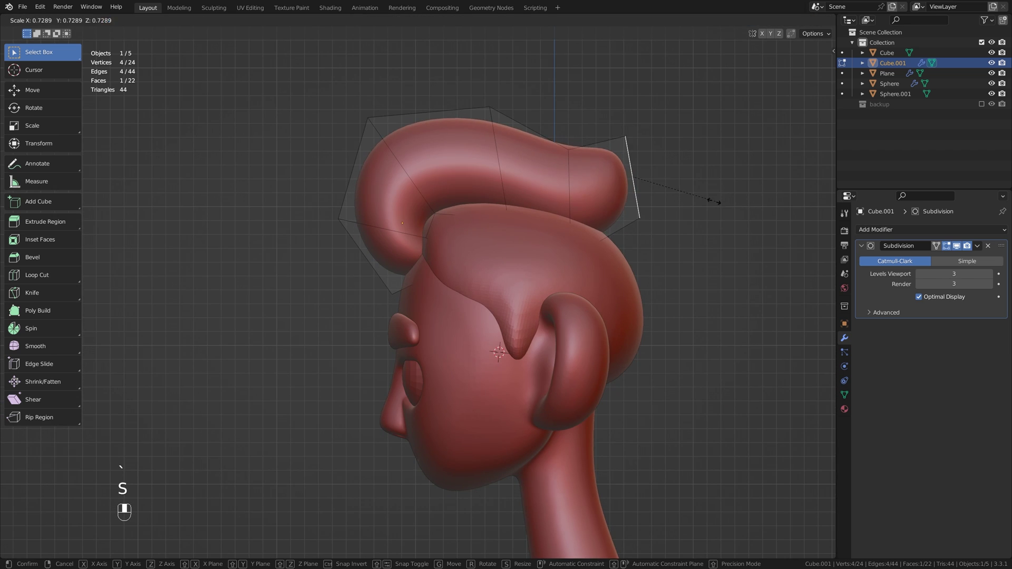
left_click(684, 186)
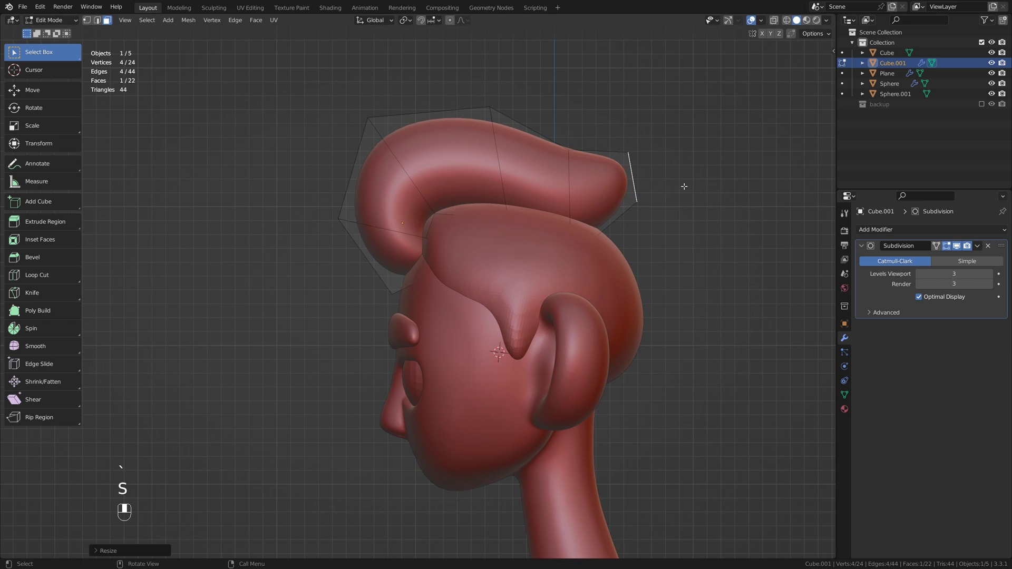
Turn on X-ray and vertex selection, then shift the upper and lower vertices of the quiff cage's middle loop forward in side view
left_click(774, 22)
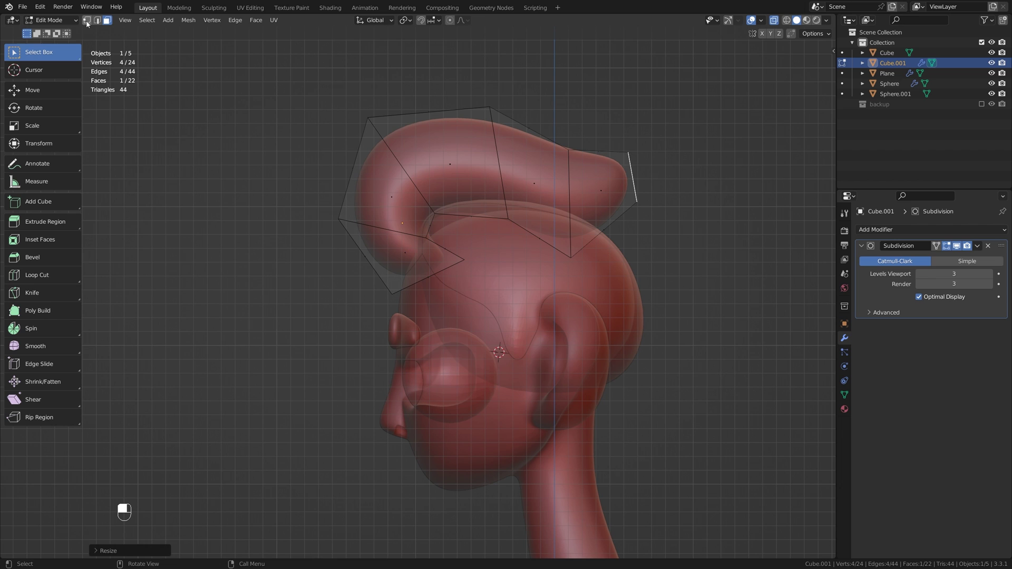
left_click_drag(449, 82, 522, 138)
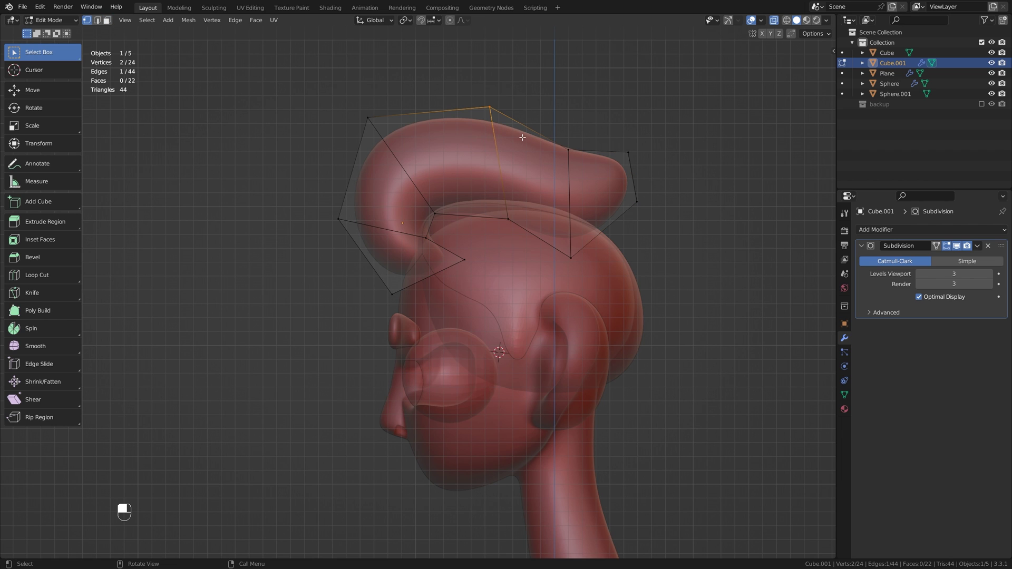
key("g")
key("g")
key("g")
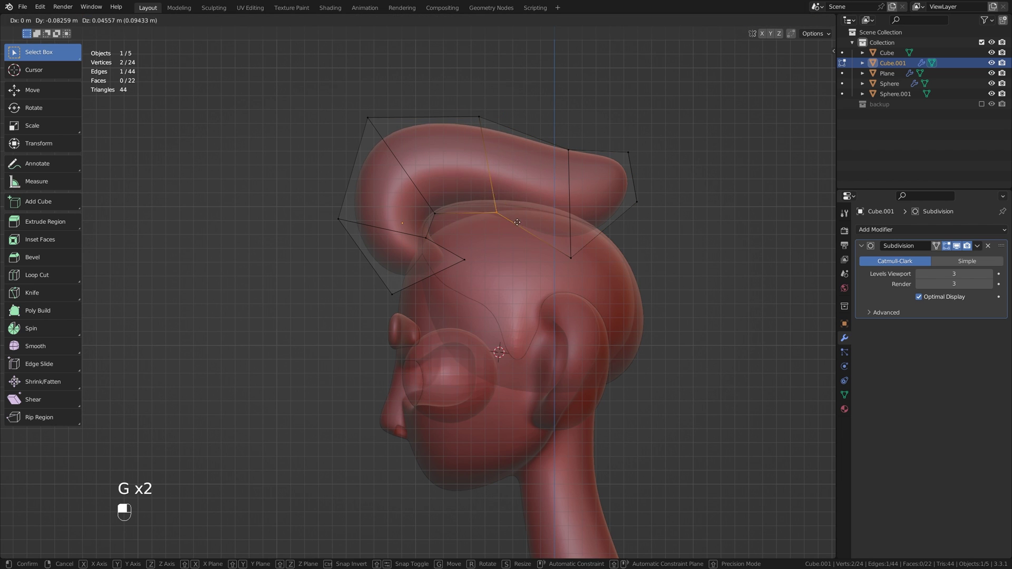
left_click(469, 238)
Reposition the quiff's base and inner-curl vertices closer together, and move the frontmost vertices slightly outward
left_click_drag(413, 238, 467, 272)
key("g")
key("g")
key("g")
left_click(430, 294)
key("g")
left_click(470, 268)
left_click_drag(299, 194, 370, 235)
key("g")
left_click(376, 218)
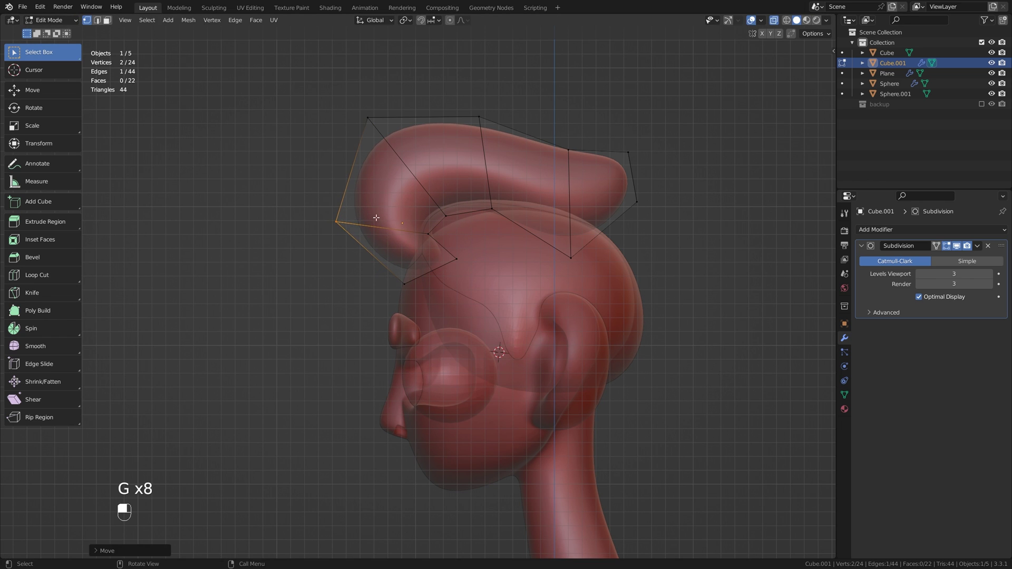
Lower the quiff's top vertices, pinch in the loop before the back end, and slant the end face to form a pointed tip
left_click_drag(334, 79, 384, 128)
key("g")
left_click(384, 138)
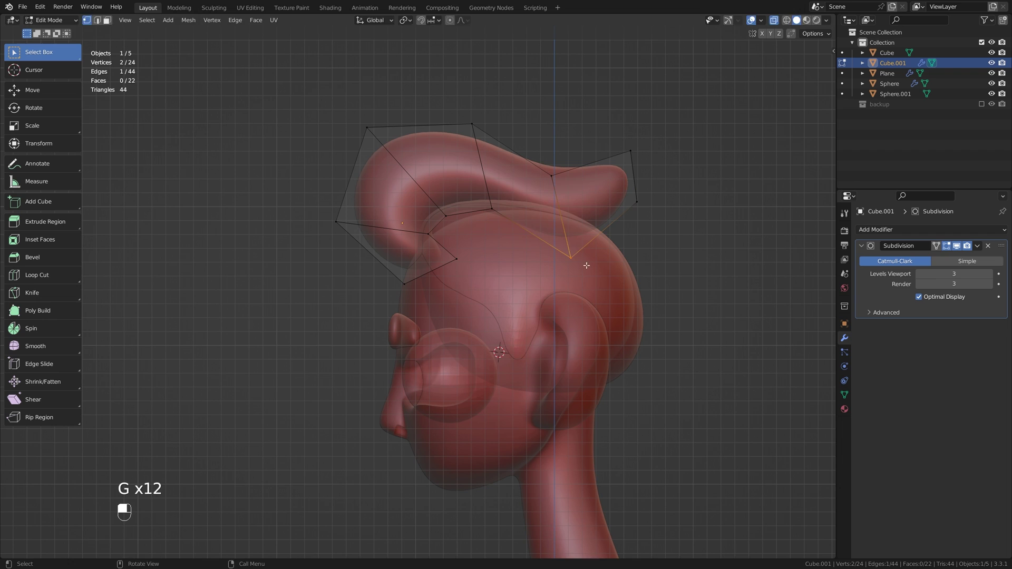
key("g")
left_click(576, 248)
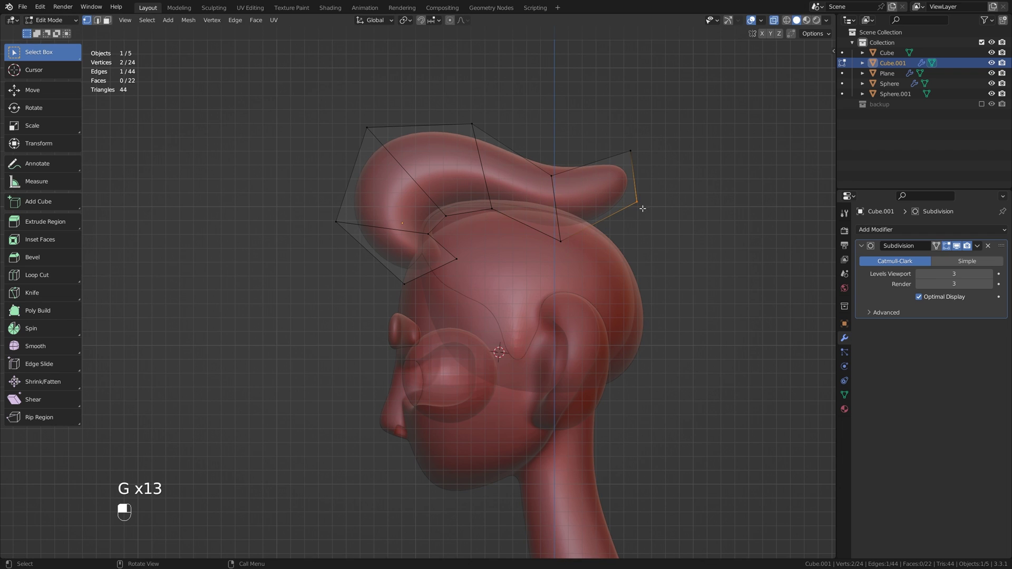
key("g")
left_click(608, 191)
left_click_drag(619, 137, 643, 164)
key("g")
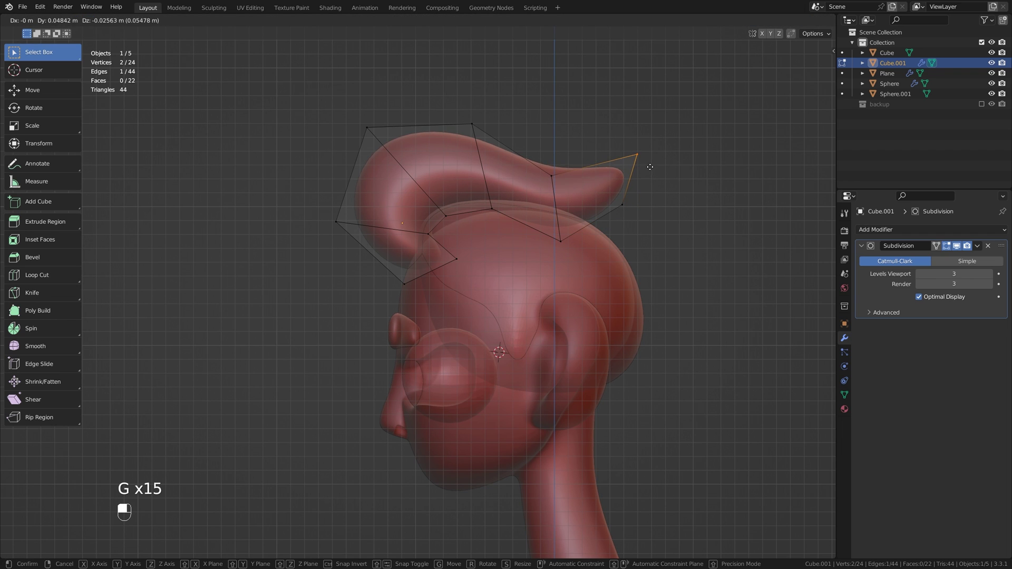
left_click(649, 166)
Fine-tune the outer and inner vertices of the quiff's front curl, then return to Object Mode with X-ray off
left_click_drag(343, 109, 386, 145)
key("g")
left_click(390, 143)
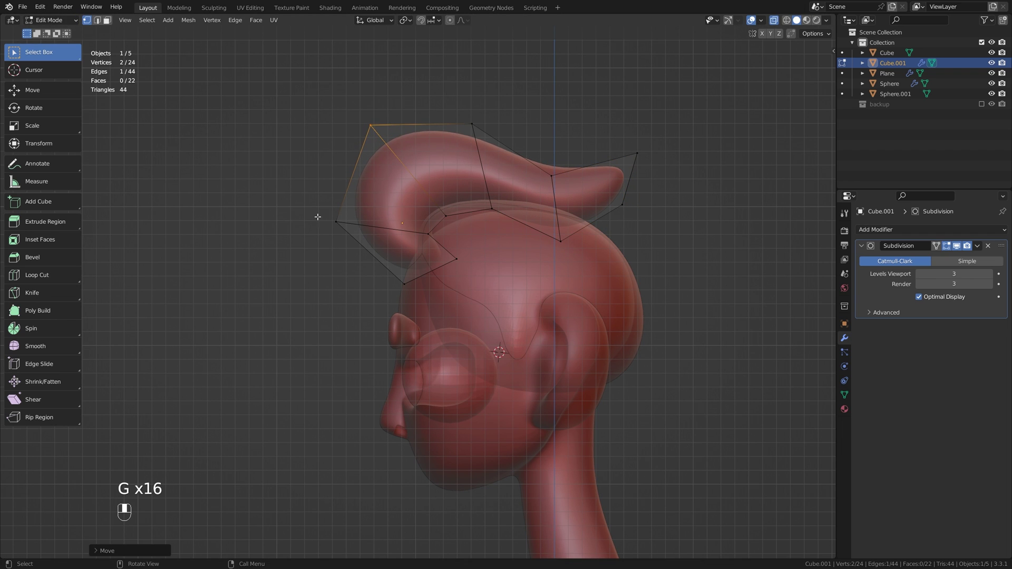
key("g")
left_click(368, 233)
left_click_drag(414, 224, 447, 241)
key("g")
left_click(451, 242)
left_click_drag(437, 206, 461, 228)
key("g")
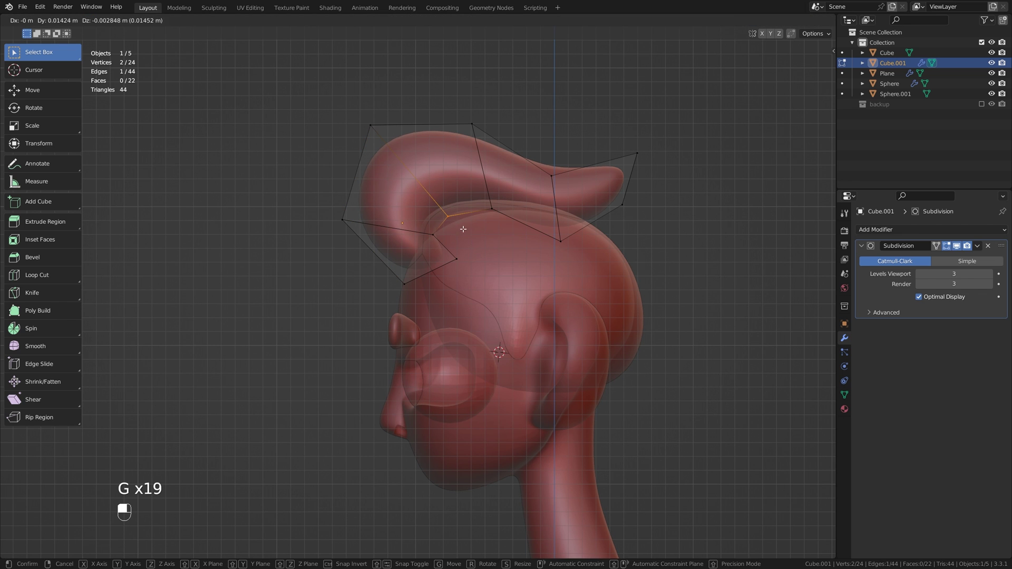
left_click(462, 228)
left_click_drag(323, 199, 375, 235)
key("g")
left_click(372, 232)
key("Tab")
left_click(524, 122)
key("alt+z")
In Edit Mode, select the quiff's bottom face through the mesh and scale it narrower along X in front view
middle_click_drag(525, 122, 532, 279)
scroll(454, 242, "up", 1)
left_click(454, 246)
key("Tab")
scroll(518, 262, "up", 1)
key("alt+z")
left_click_drag(565, 306, 366, 237)
key("alt+z")
key("grave")
left_click(254, 100)
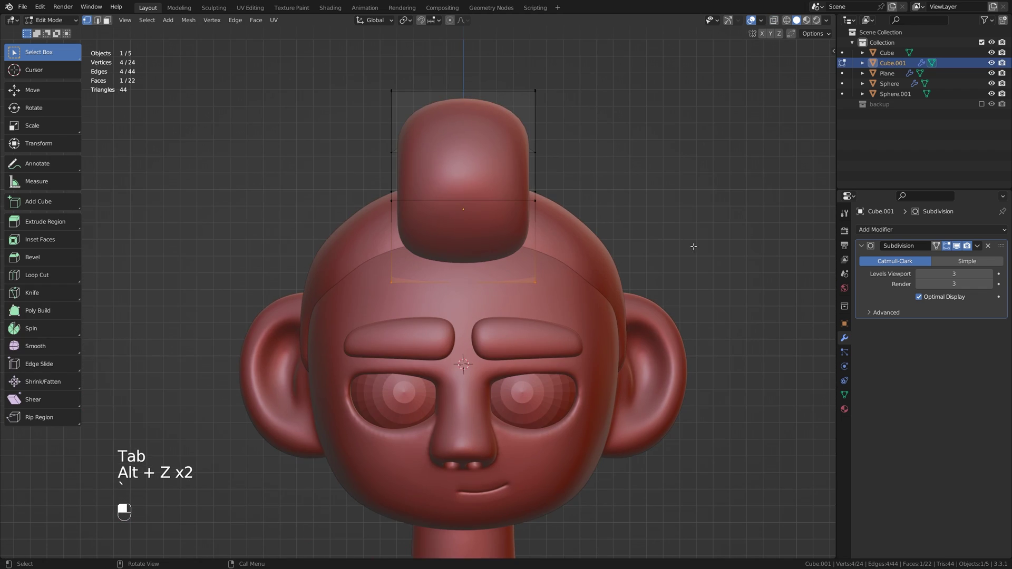
key("s")
key("x")
left_click(635, 251)
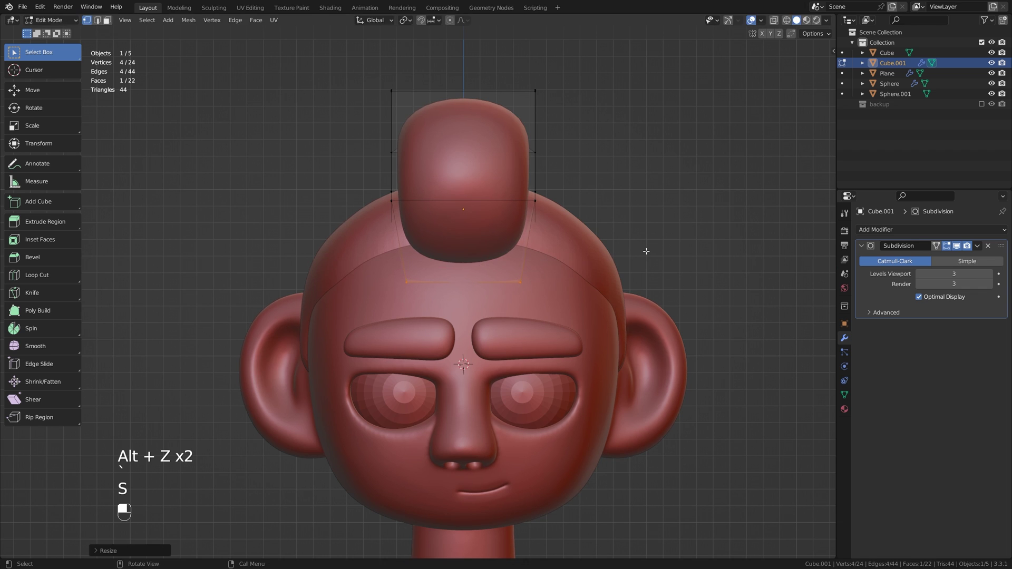
Move the narrowed base face along Z and return to Object Mode
key("g")
key("z")
left_click(648, 246)
key("Tab")
left_click(615, 200)
Duplicate the quiff as a smaller side lock, tilt it about 11 degrees outward beside the original, and adjust its placement in side view
scroll(617, 222, "down", 2)
middle_click_drag(618, 232, 440, 197, "shift")
left_click(470, 161)
key("shift+d")
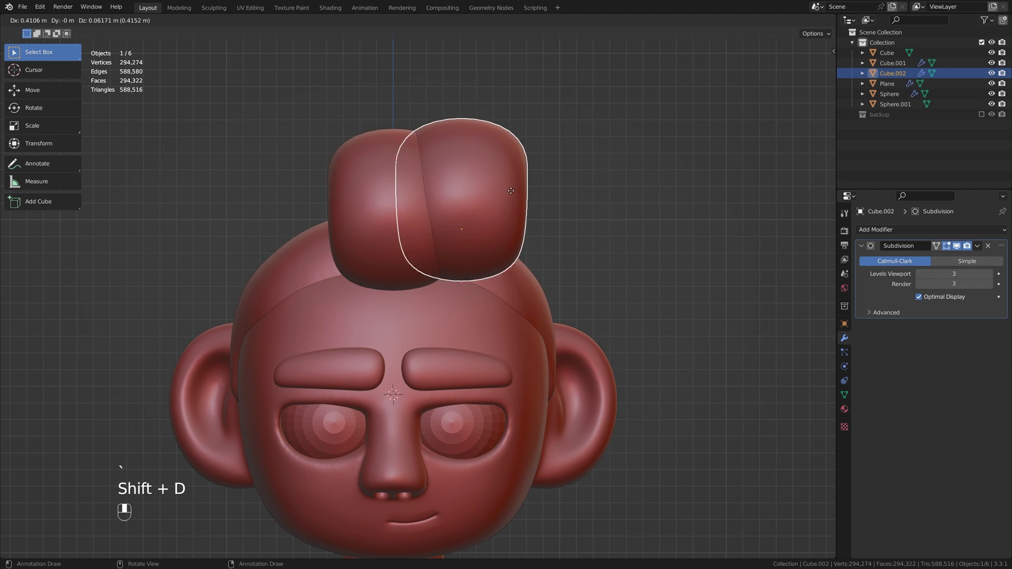
left_click(531, 213)
key("s")
left_click(587, 227)
key("r")
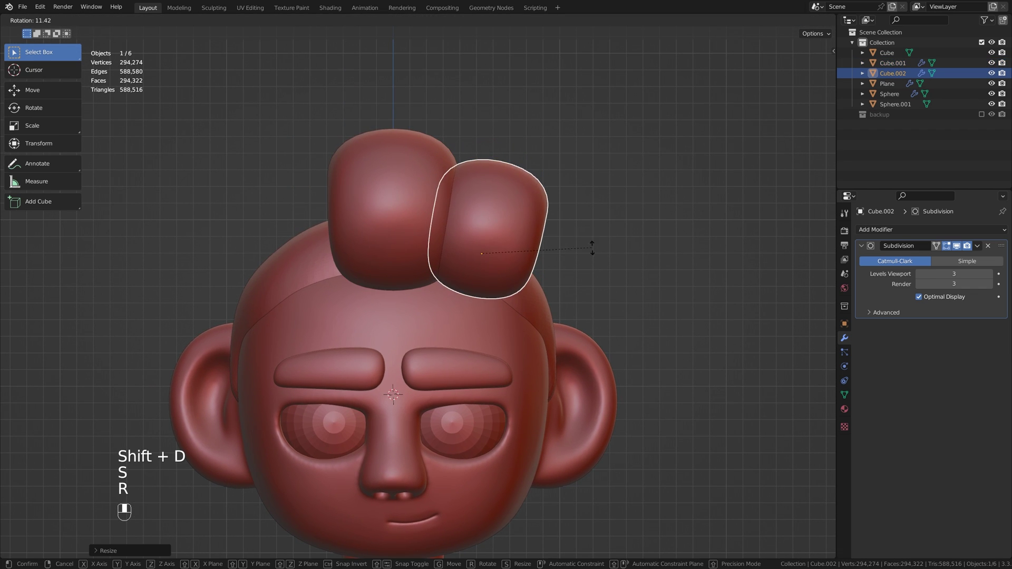
left_click(592, 245)
key("g")
left_click(591, 254)
key("grave")
left_click(614, 267)
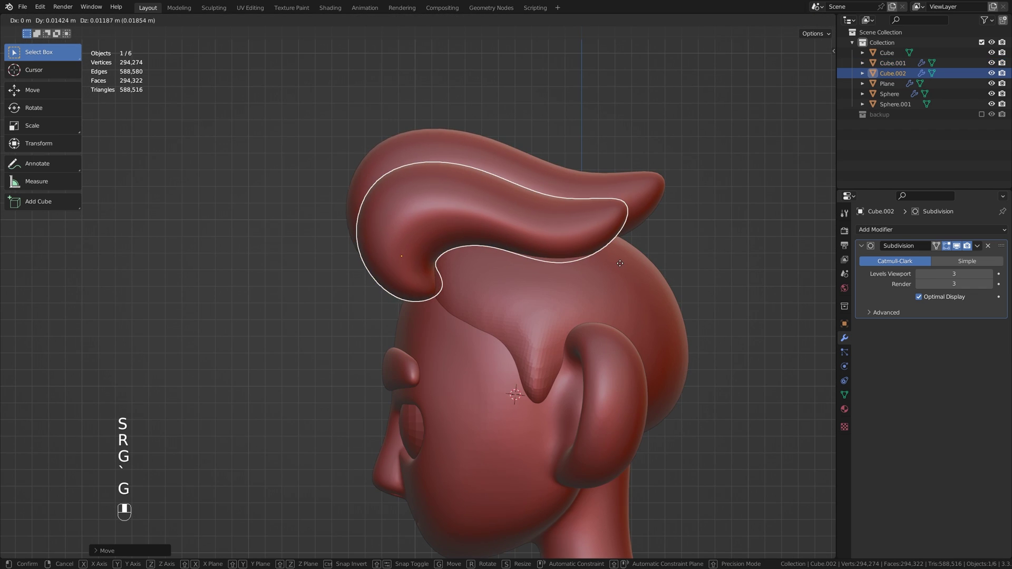
left_click(685, 244)
Add a Mirror modifier on X to the side lock, using the head (Cube) as the mirror object
middle_click_drag(685, 244, 510, 200)
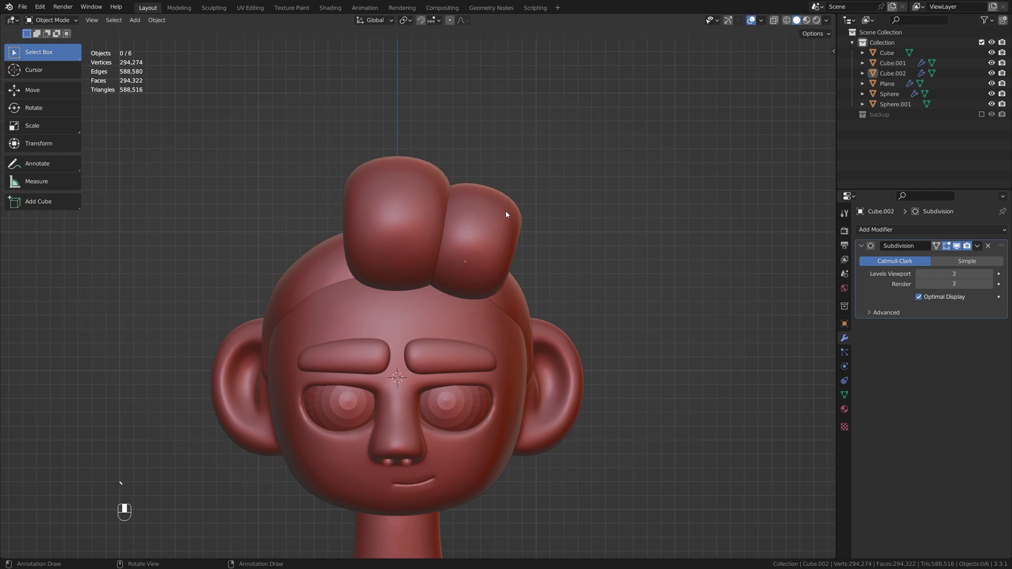
left_click(505, 214)
scroll(600, 250, "up", 1)
left_click(862, 247)
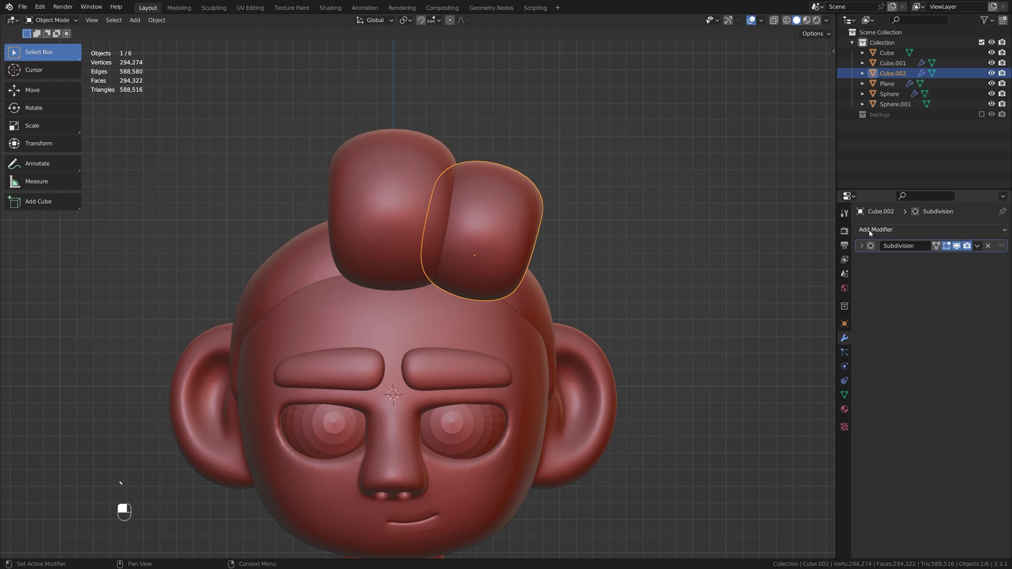
left_click(870, 230)
left_click(808, 347)
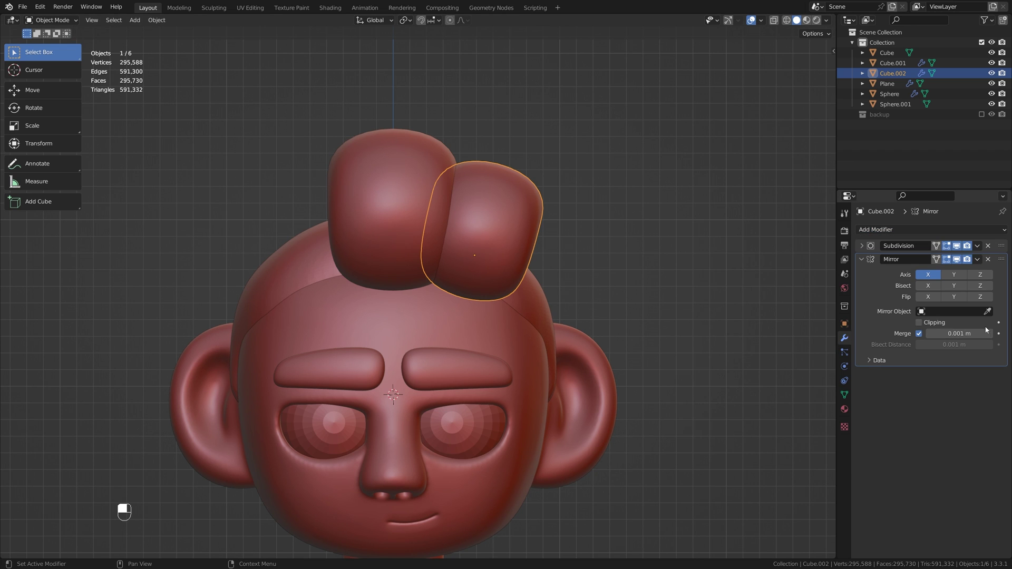
left_click(488, 324)
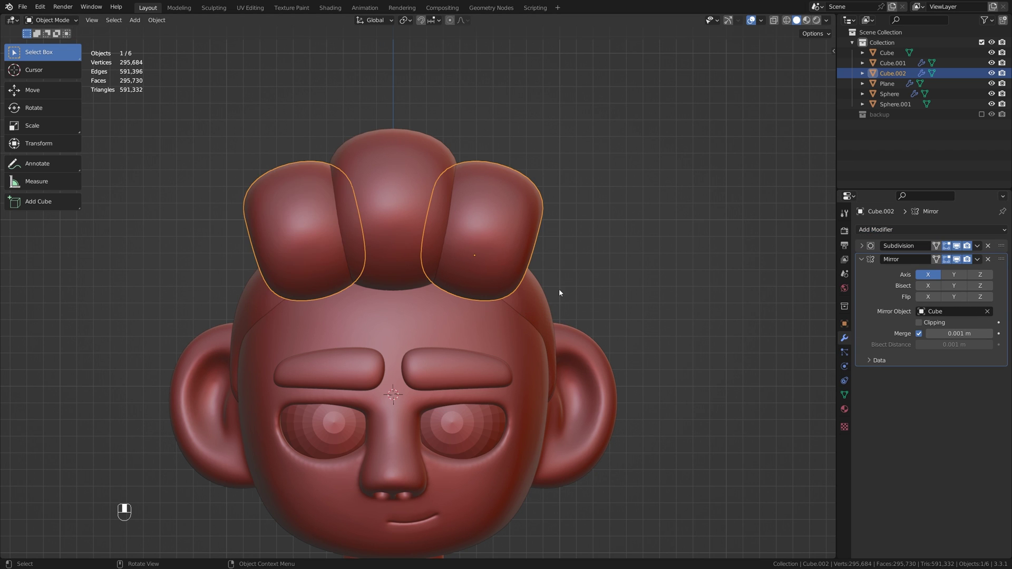
scroll(558, 289, "down", 4)
left_click(628, 302)
middle_click_drag(628, 303, 831, 268)
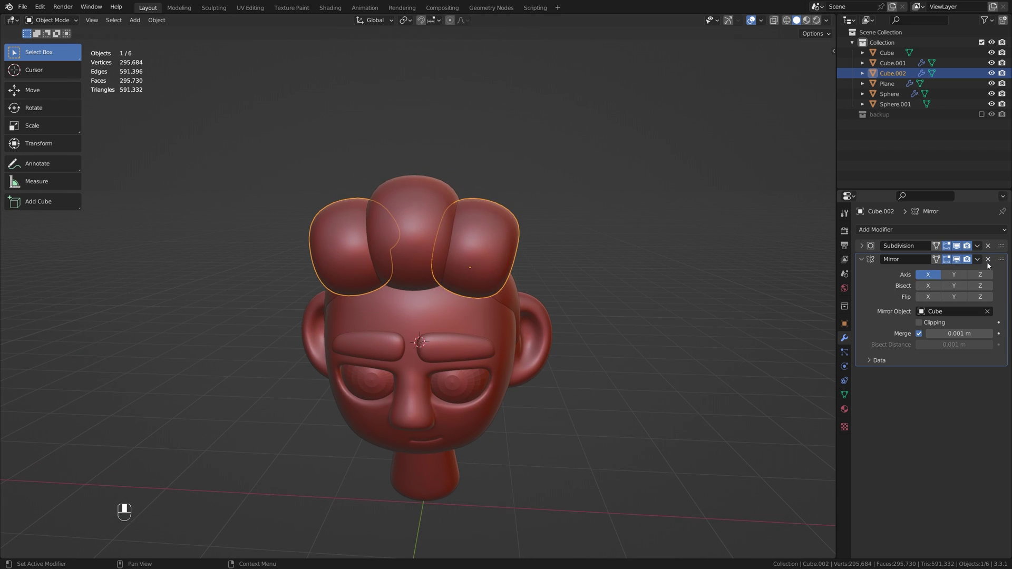
Apply the Subdivision modifier on the side locks and on the central quiff
left_click(977, 246)
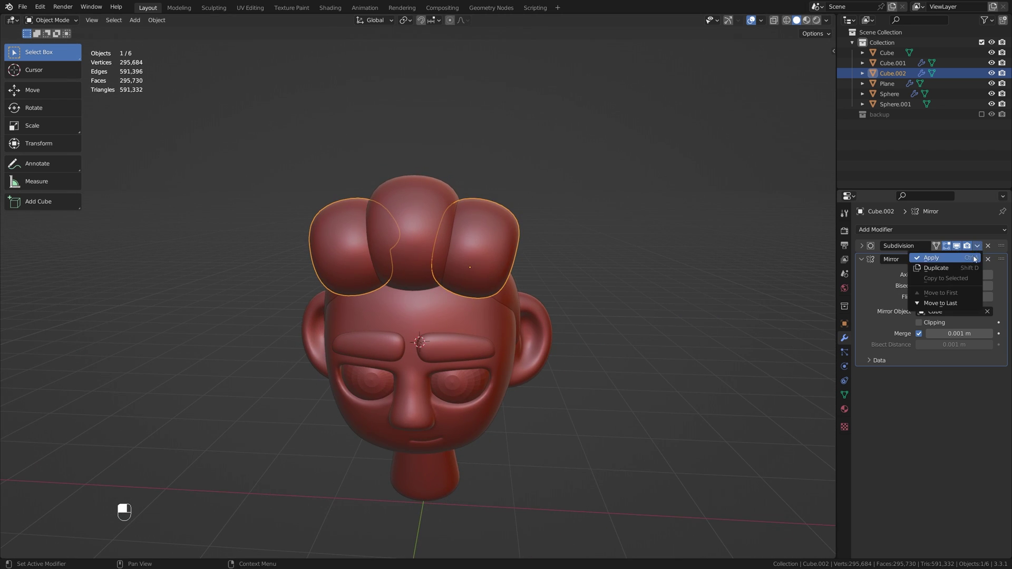
left_click(974, 259)
scroll(659, 232, "up", 2)
left_click(659, 232)
left_click(442, 216)
left_click(977, 246)
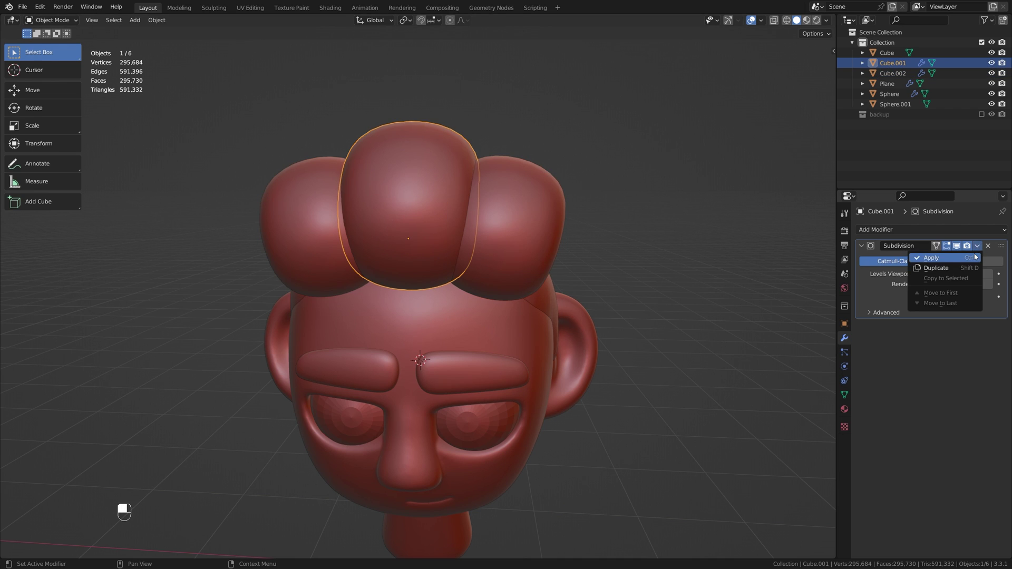
left_click(974, 259)
left_click(660, 226)
Apply the scale of the side locks and switch them to Sculpt Mode
left_click(543, 210)
key("grave")
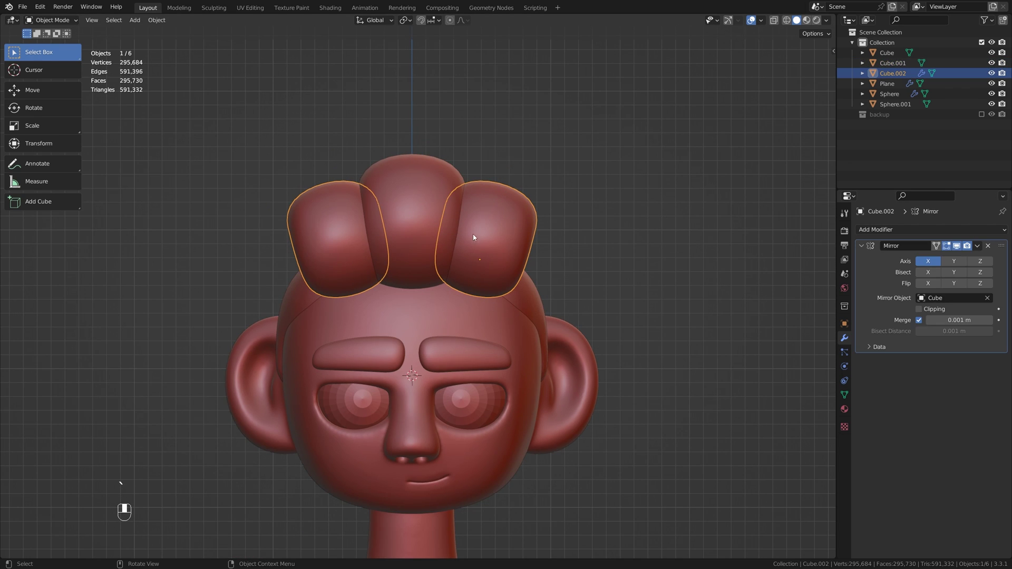
scroll(553, 196, "up", 1)
key("ctrl+a")
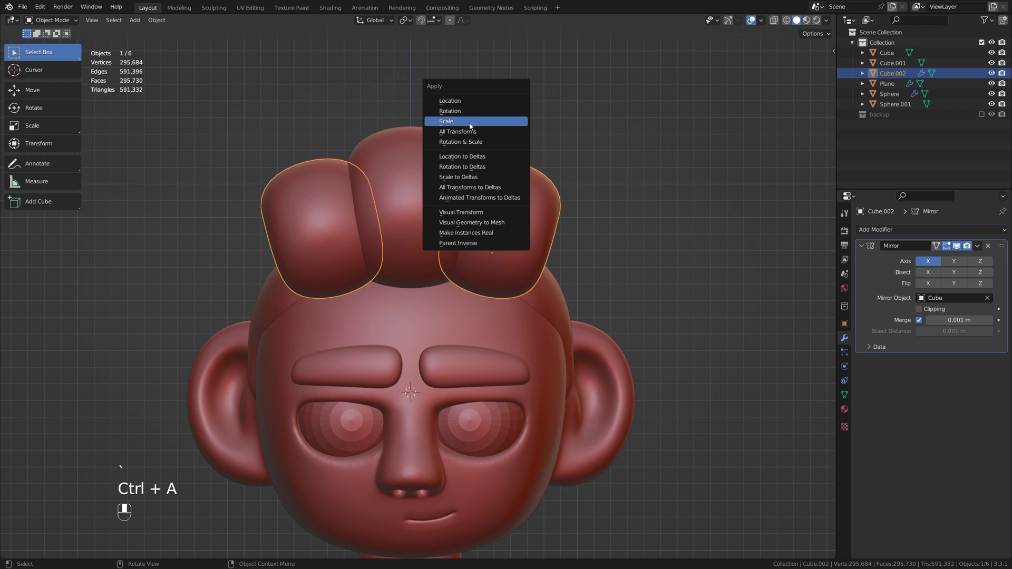
left_click(444, 123)
left_click(57, 21)
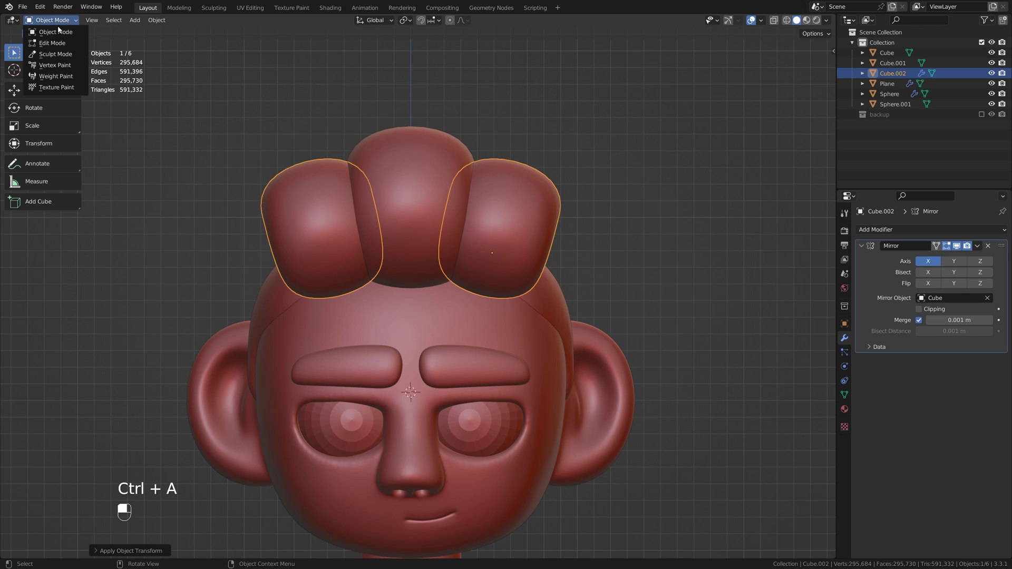
left_click(49, 55)
Reshape the side locks with the Grab brush at a radius of up to about 386 px, rounding them against the central quiff, then return to Object Mode
middle_click_drag(768, 226, 596, 227)
key("g")
key("f")
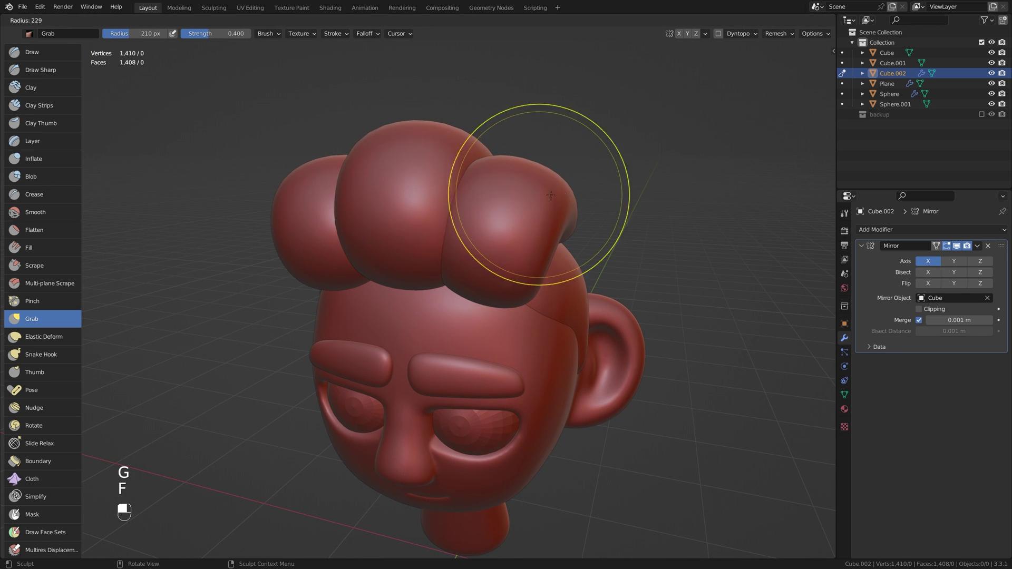
left_click(582, 198)
key("grave")
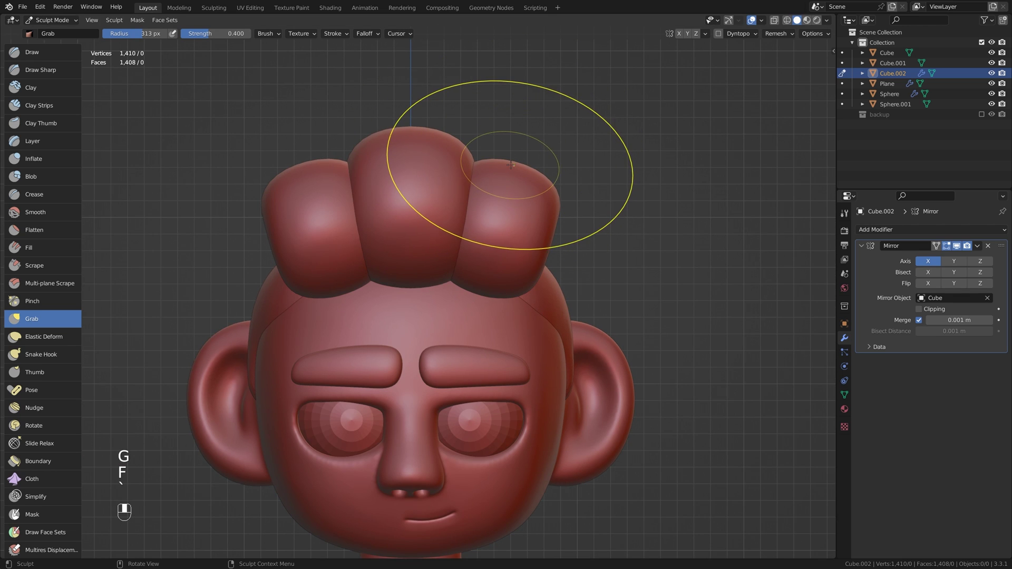
key("g")
key("f")
key("f")
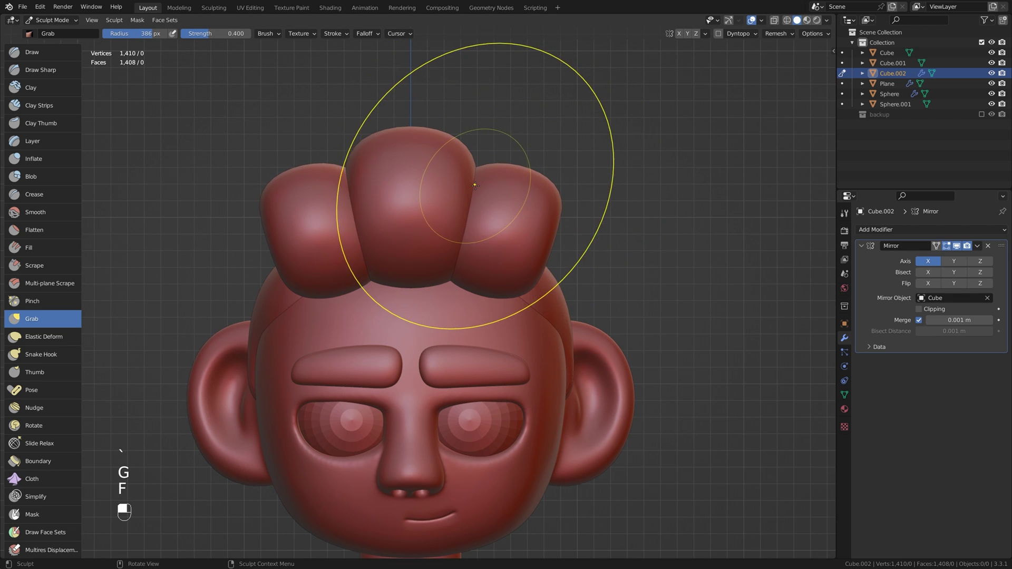
left_click(552, 206)
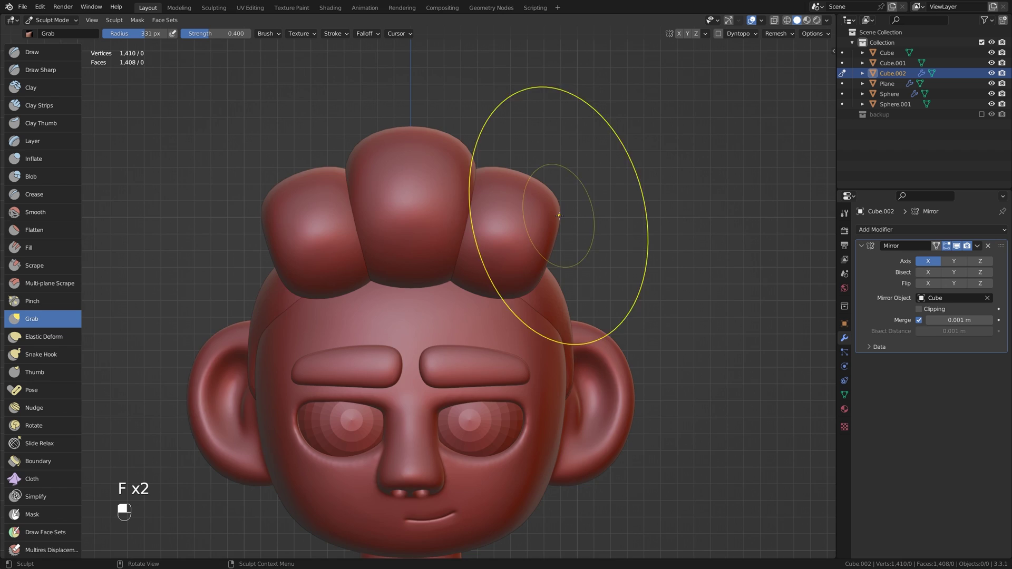
middle_click_drag(559, 215, 402, 208)
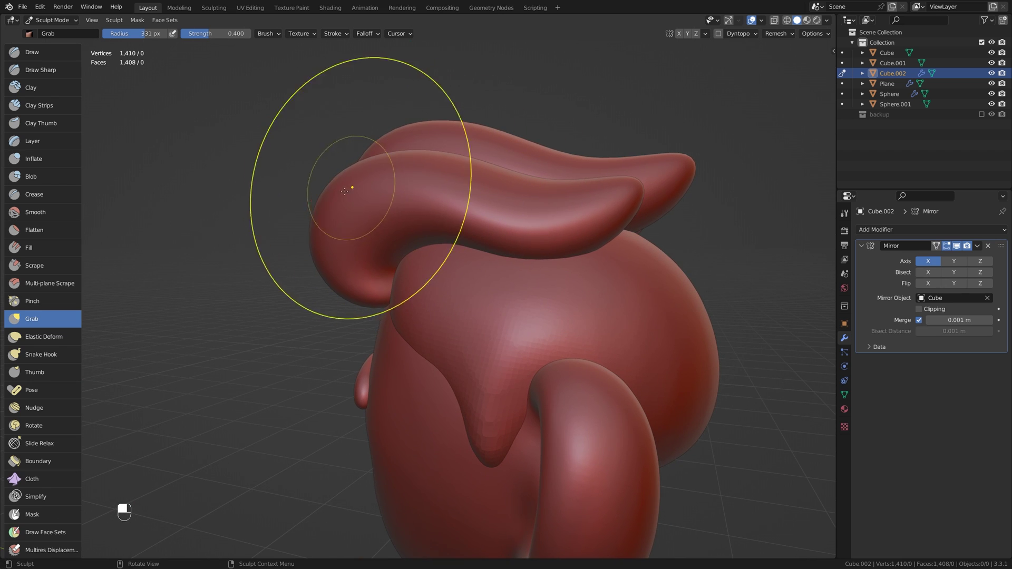
middle_click_drag(331, 202, 588, 198)
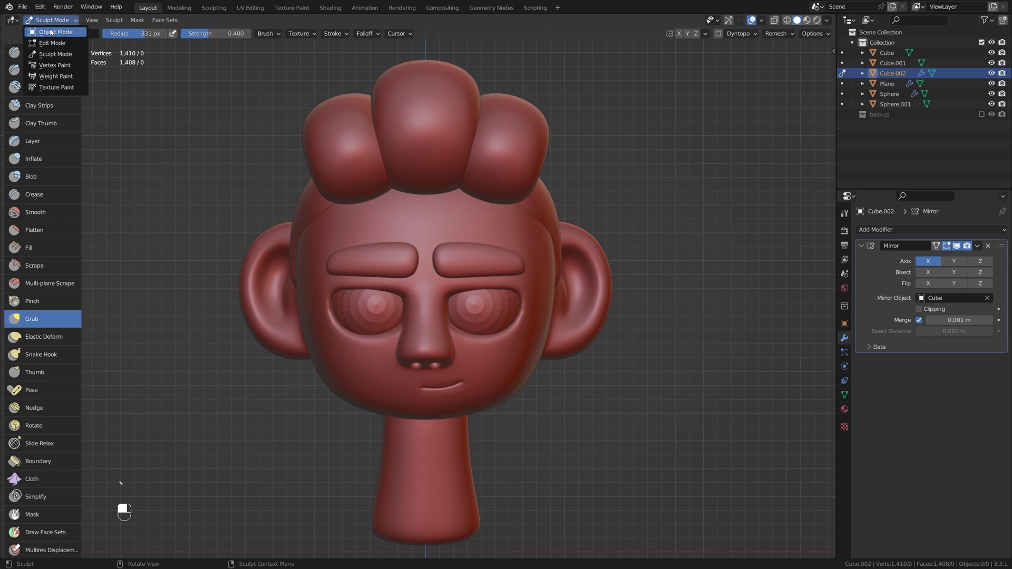
left_click(51, 32)
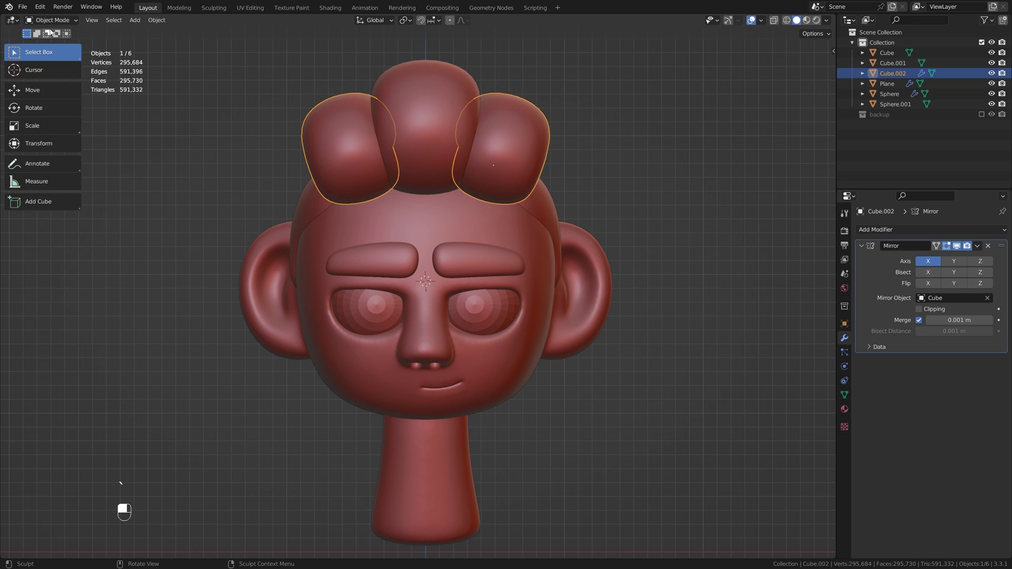
Select the side locks and the central quiff and convert them to mesh, then check the result in Edit Mode
middle_click_drag(559, 152, 561, 211, "shift")
left_click(441, 153, "shift")
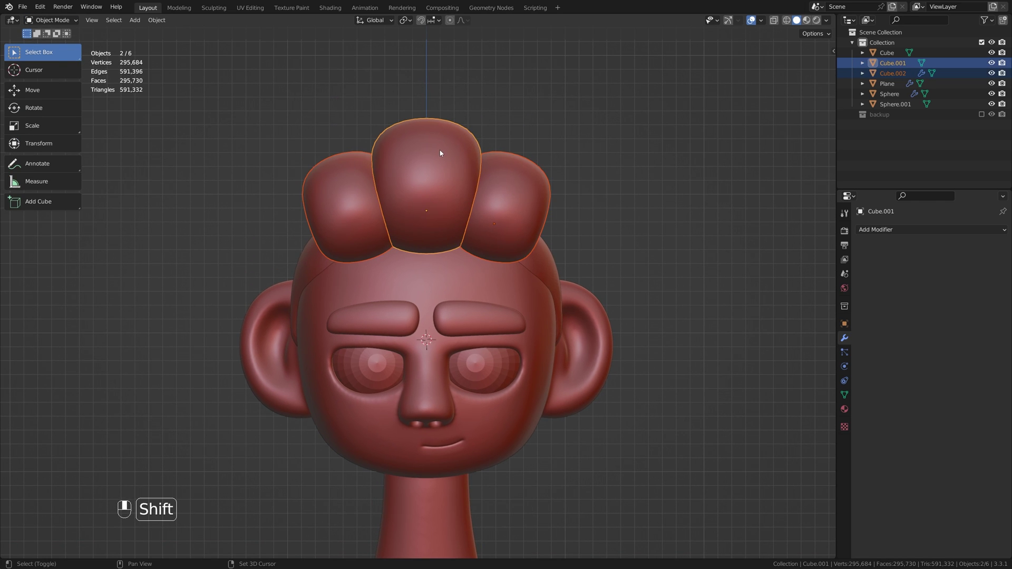
left_click(520, 182)
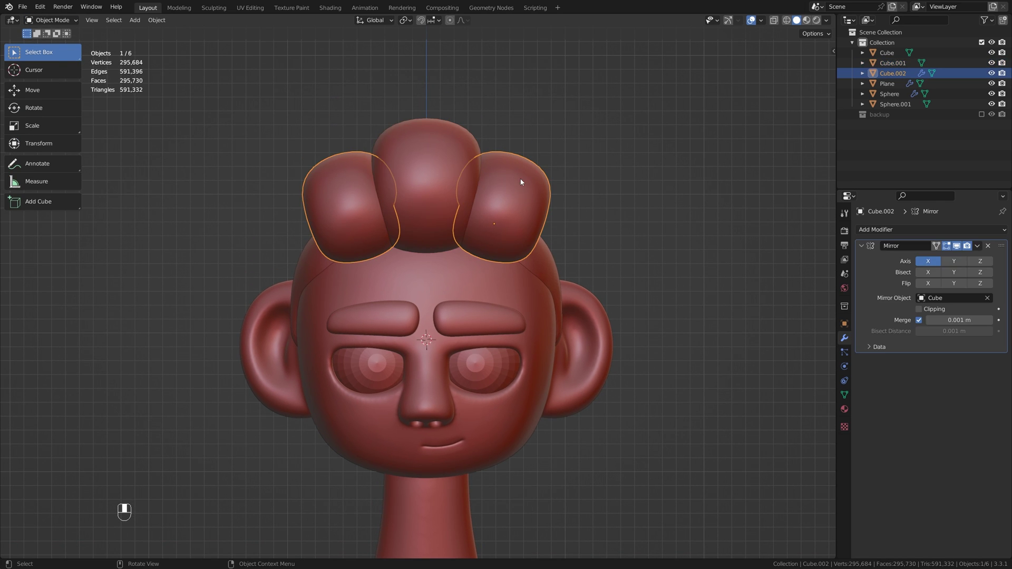
left_click(439, 151, "shift")
right_click(538, 138)
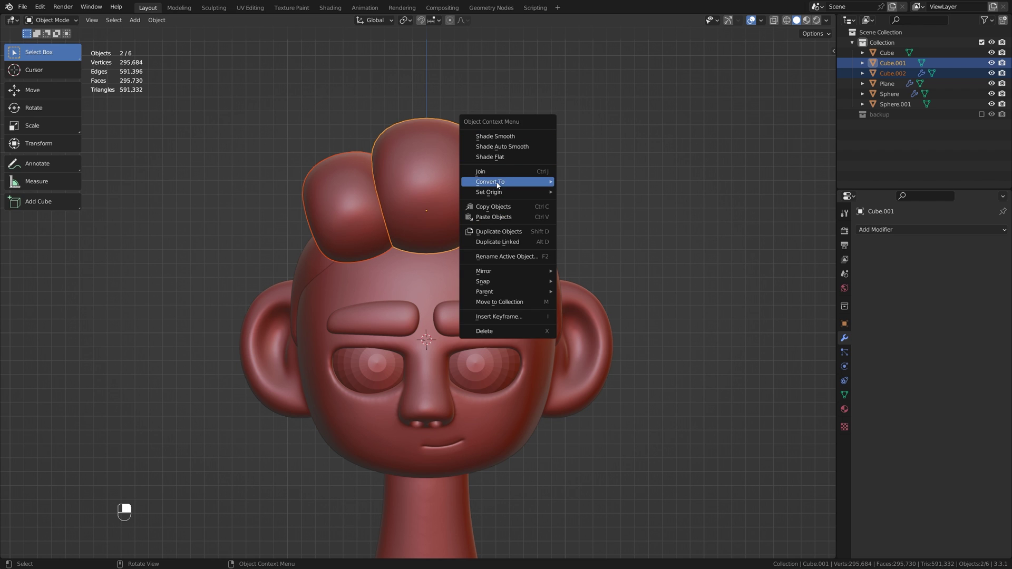
mouse_move(497, 185)
left_click(652, 191)
key("Tab")
scroll(635, 215, "down", 3)
mouse_move(636, 214)
middle_mouse_down()
mouse_move(363, 239)
mouse_move(630, 209)
mouse_move(663, 194)
mouse_move(640, 203)
middle_mouse_up()
key("Tab")
left_click(630, 210)
scroll(500, 229, "up", 2)
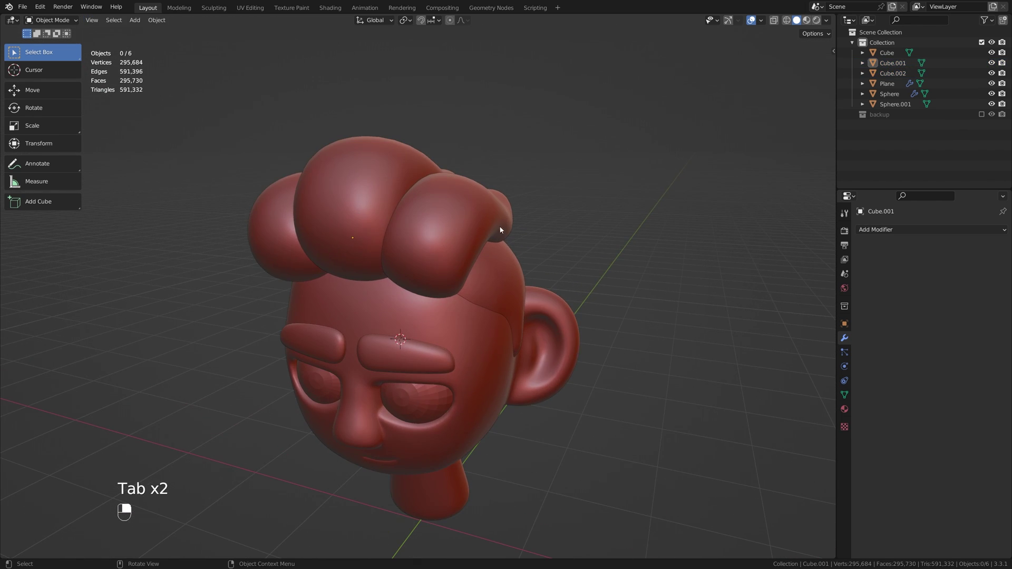
Join the side locks, the central quiff and the hair cap into one object and switch it to Sculpt Mode
left_click(500, 230)
middle_click_drag(500, 230, 431, 178)
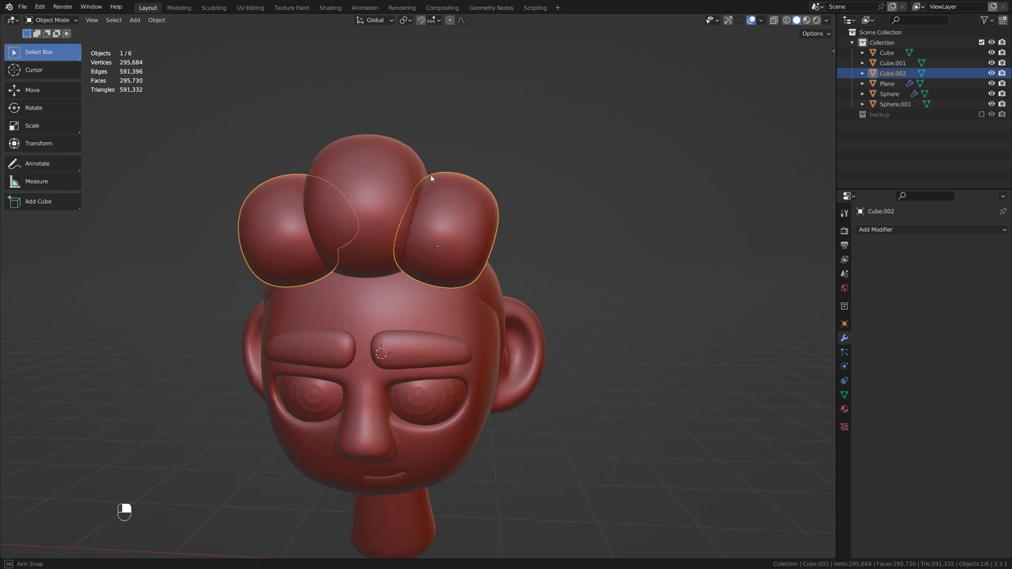
left_click(384, 158, "shift")
middle_click_drag(564, 193, 535, 274)
left_click(562, 273, "shift")
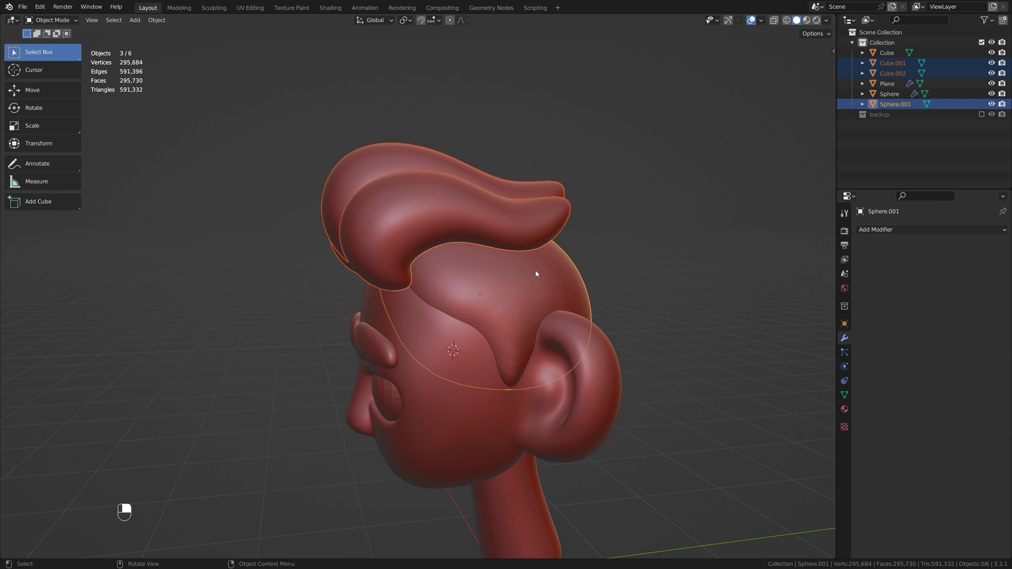
key("ctrl+j")
middle_click_drag(564, 228, 595, 200)
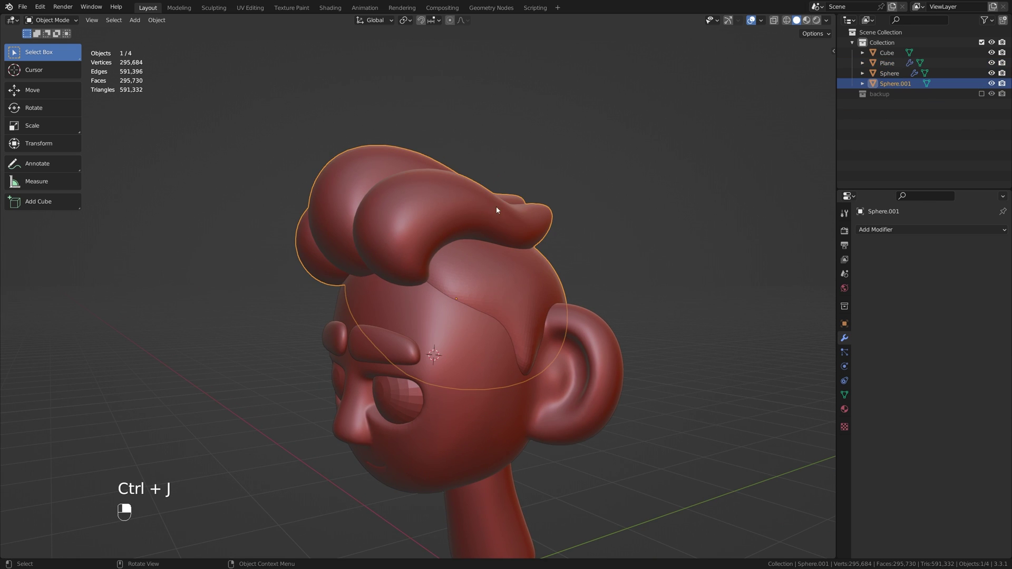
left_click(58, 21)
left_click(48, 55)
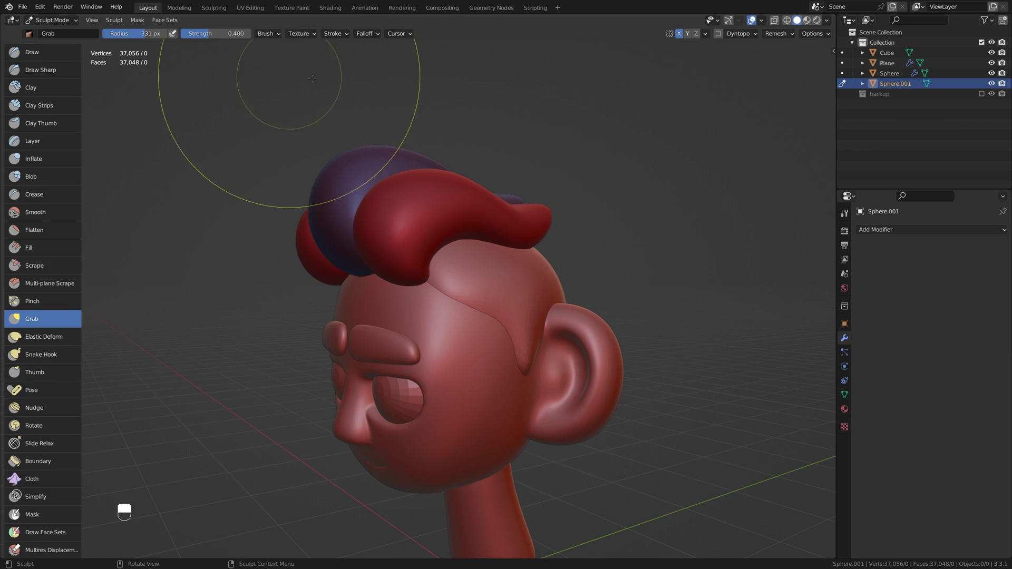
Try a voxel remesh of the joined hair, check the seams at the back of the head, and undo the remesh
middle_click_drag(422, 66, 565, 128)
left_click(776, 33)
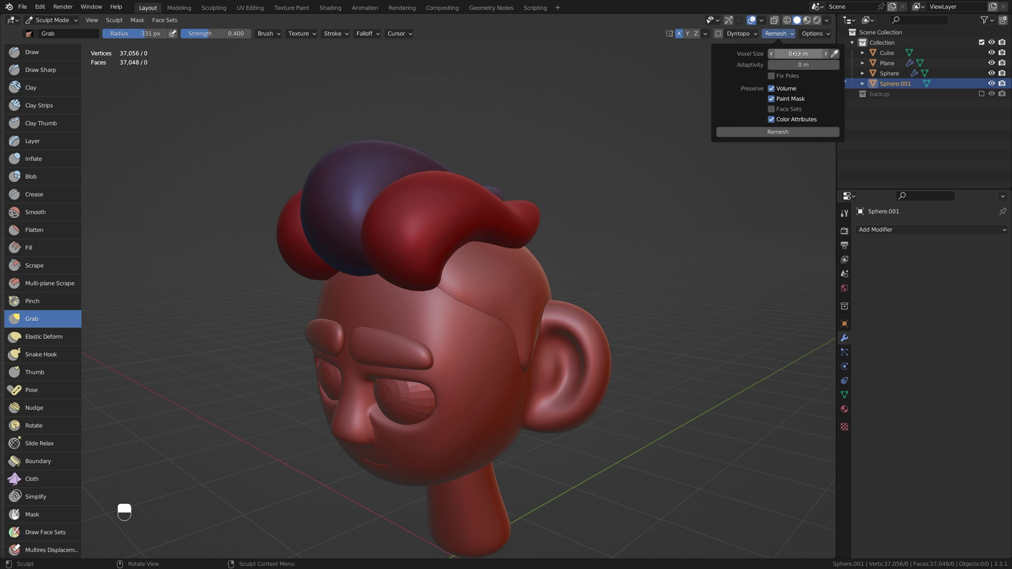
left_click(758, 138)
mouse_move(606, 142)
middle_mouse_down()
mouse_move(516, 138)
mouse_move(601, 147)
mouse_move(570, 198)
middle_mouse_up()
middle_click_drag(499, 233, 293, 204)
scroll(469, 221, "up", 3)
middle_click_drag(469, 222, 486, 225)
scroll(542, 192, "down", 2)
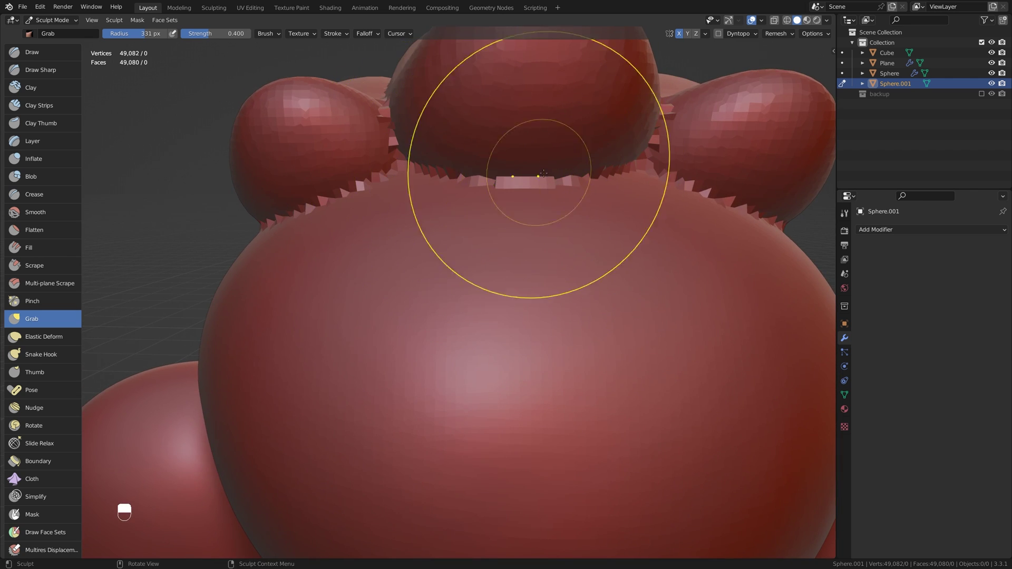
scroll(593, 203, "down", 3)
middle_click_drag(495, 201, 712, 227)
scroll(436, 221, "up", 1)
key("ctrl+z")
Remesh the joined hair with a voxel size of 0.008 m
left_click(777, 34)
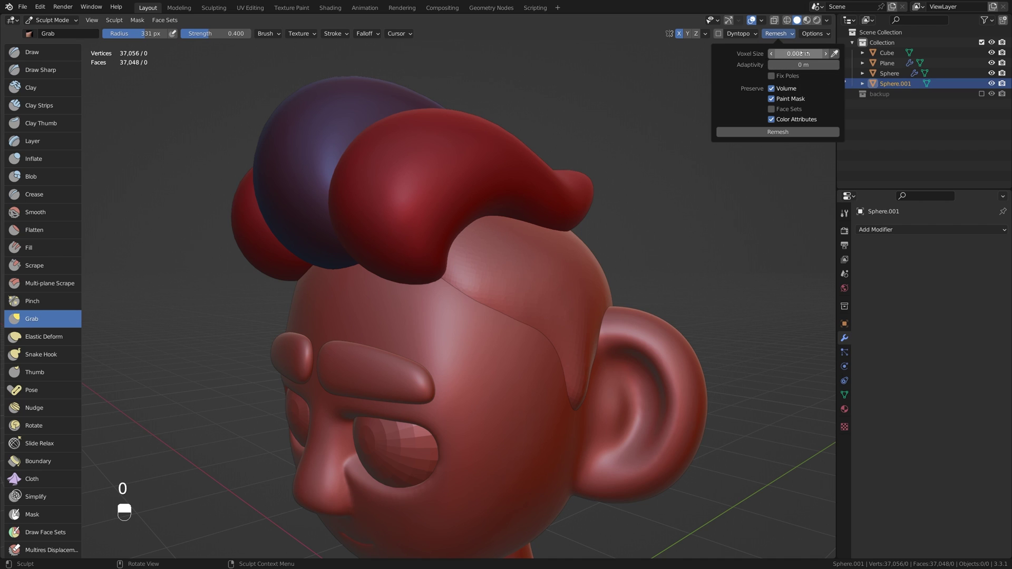
key("ctrl+r")
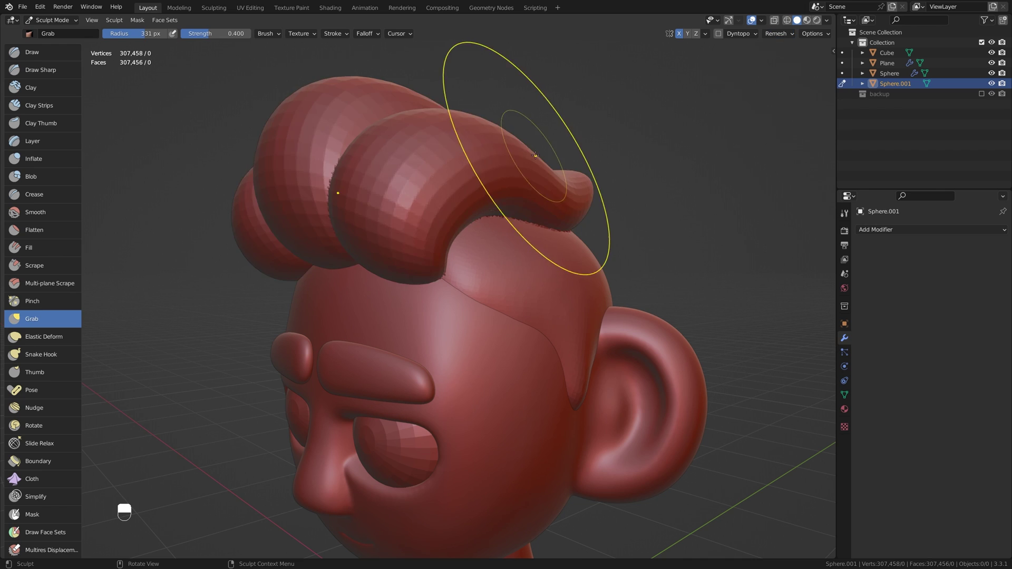
mouse_move(542, 176)
middle_mouse_down()
mouse_move(723, 202)
mouse_move(465, 184)
middle_mouse_up()
Smooth the side locks and their front seams against the central quiff, using a brush radius of 190 px
key("f")
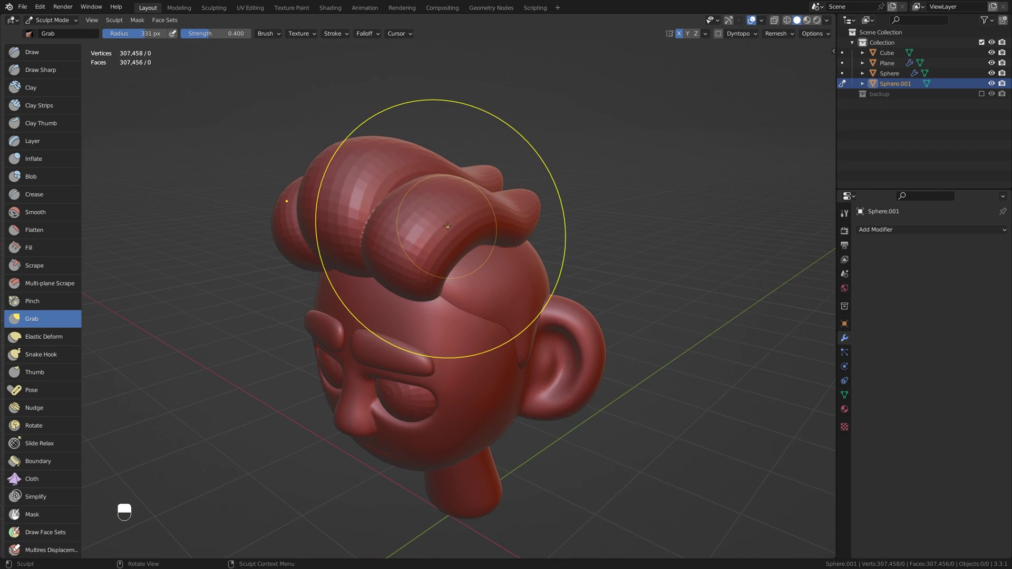
left_click(423, 236)
scroll(422, 237, "up", 2)
middle_click_drag(422, 236, 464, 226)
left_click_drag(486, 167, 459, 224)
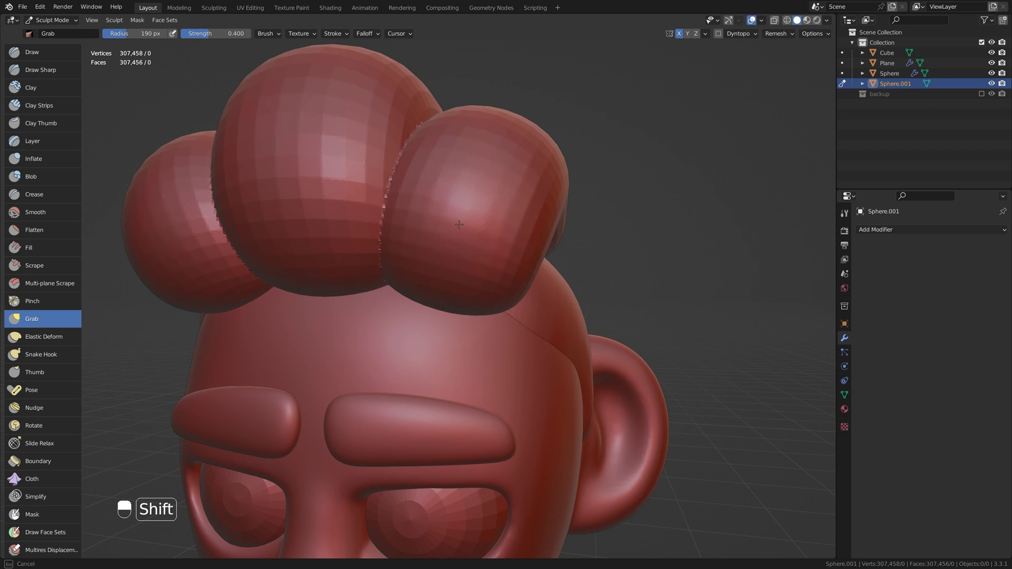
scroll(464, 232, "down", 3)
middle_click_drag(485, 216, 409, 276)
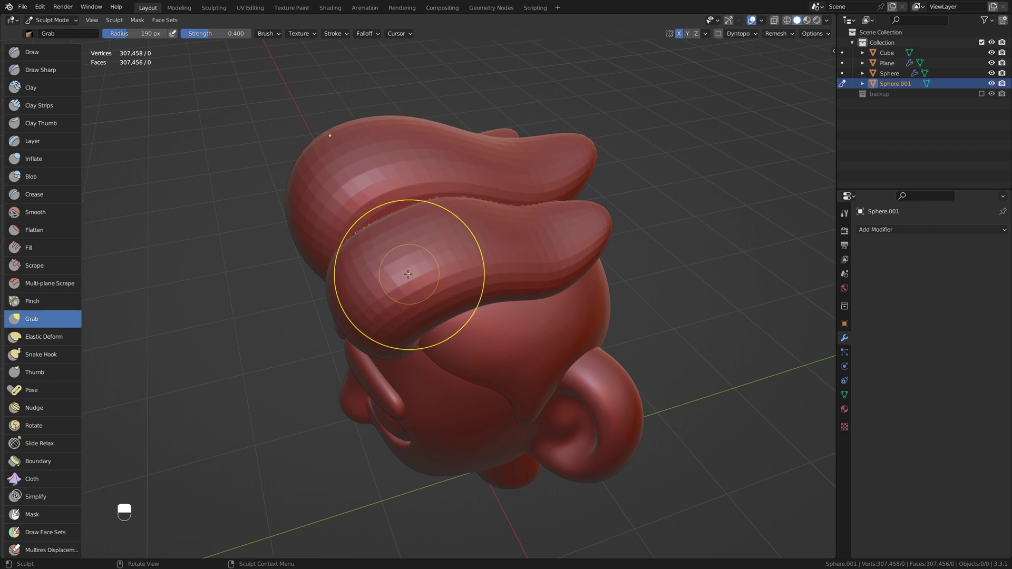
Smooth the seam where the underside of the side lock meets the hair cap, using a brush radius of 118 px
mouse_move(373, 329)
middle_mouse_down()
mouse_move(506, 257)
mouse_move(519, 266)
middle_mouse_up()
scroll(464, 257, "up", 3)
key("f")
left_click(474, 267)
scroll(448, 271, "up", 3)
middle_click_drag(417, 280, 438, 315, "shift")
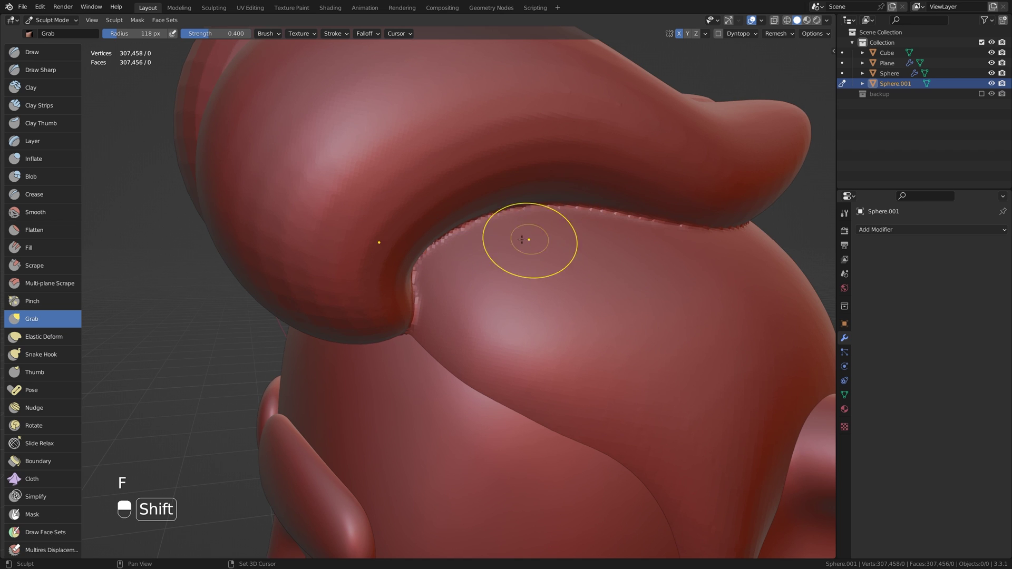
scroll(632, 237, "down", 3)
middle_click_drag(543, 272, 476, 280)
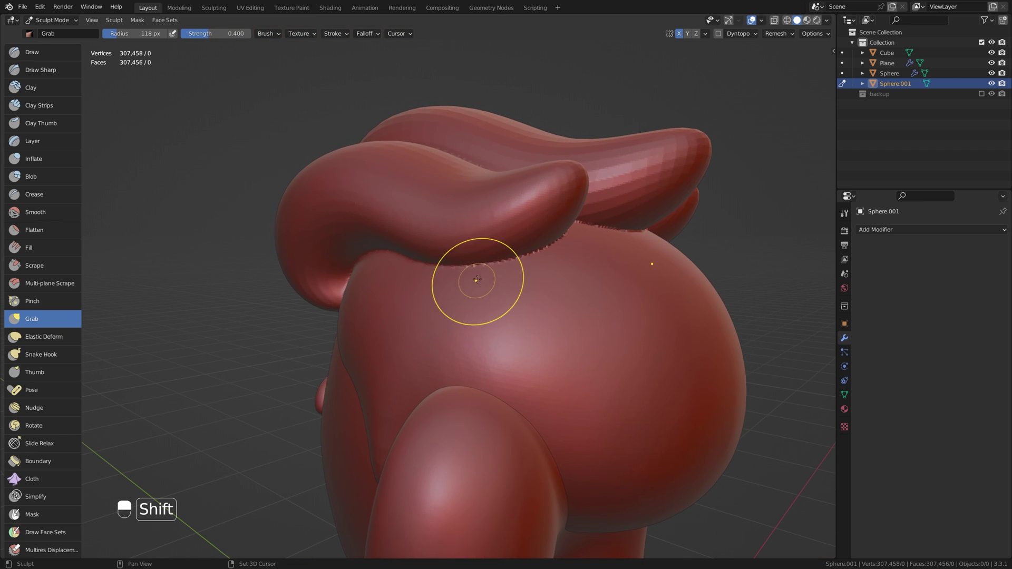
Smooth the seams between the locks and the cap at the back of the head and along the opposite side
middle_click_drag(579, 249, 498, 258)
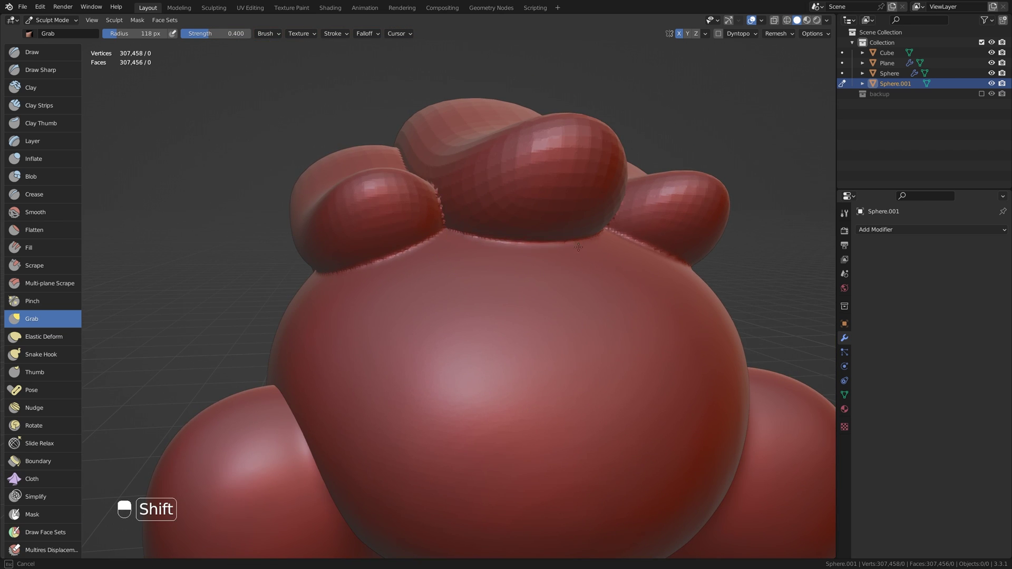
middle_click_drag(578, 248, 531, 231)
mouse_move(620, 266)
middle_mouse_down()
mouse_move(417, 261)
mouse_move(444, 267)
mouse_move(378, 287)
middle_mouse_up()
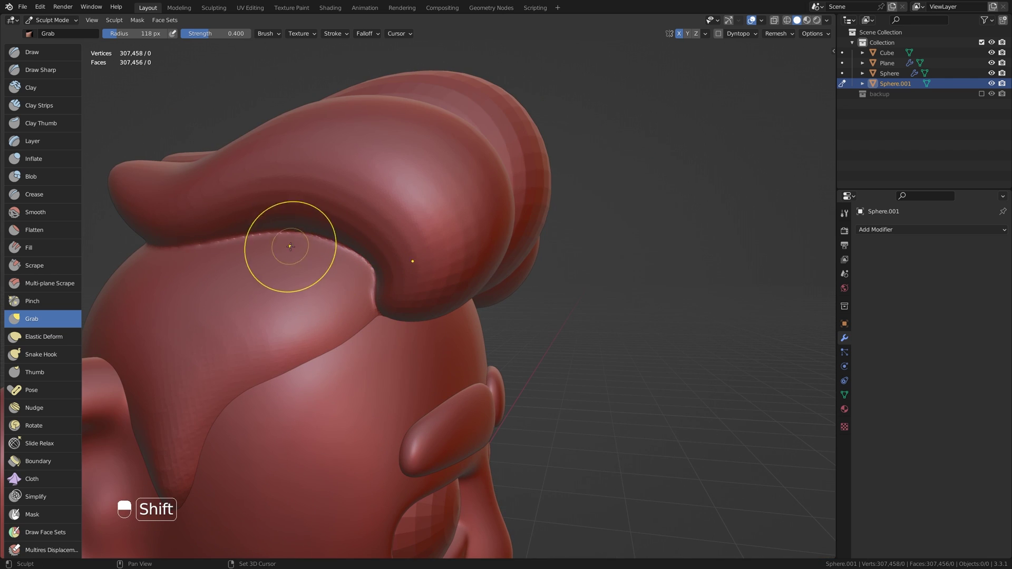
middle_click_drag(678, 169, 440, 270)
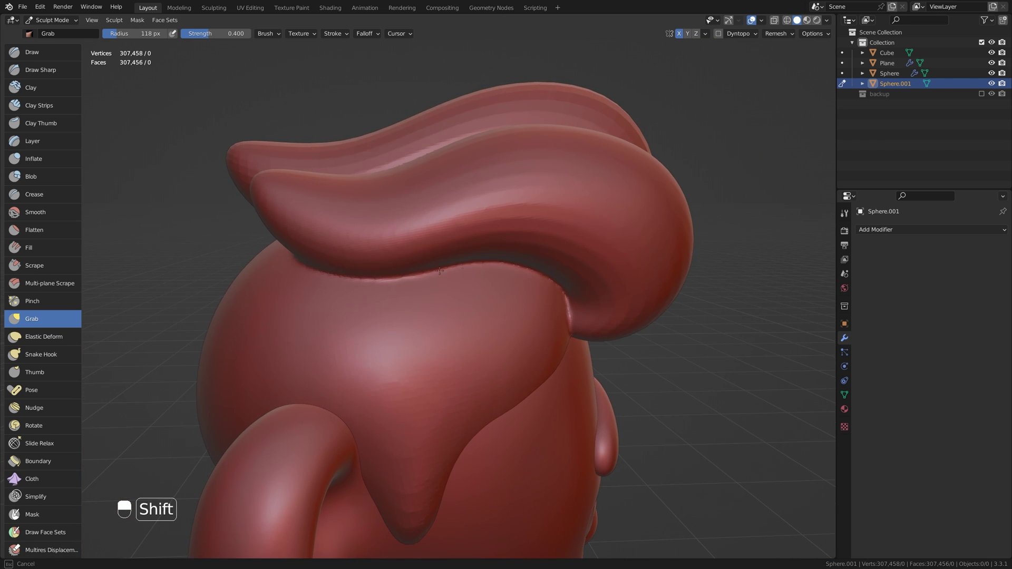
middle_click_drag(507, 262, 712, 147)
Smooth the upper seam between the central quiff and the adjacent side lock along its whole length
left_click(777, 33)
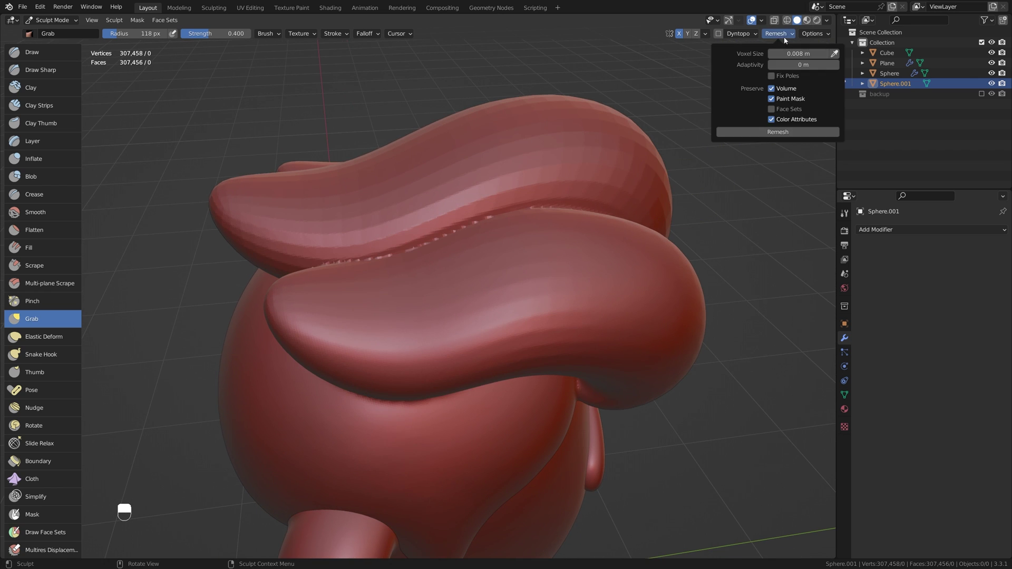
middle_click_drag(469, 237, 473, 274)
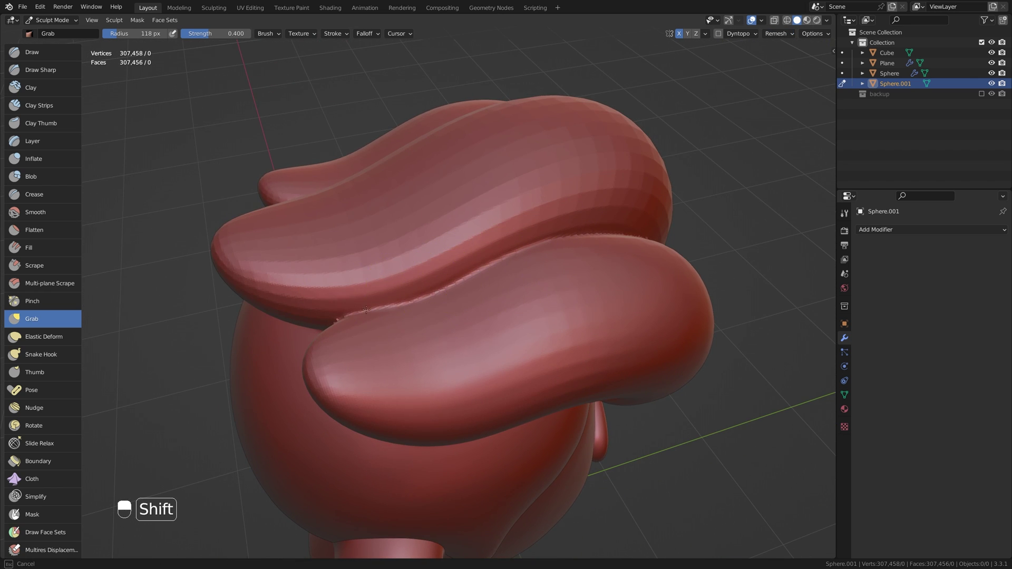
middle_click_drag(366, 309, 385, 216)
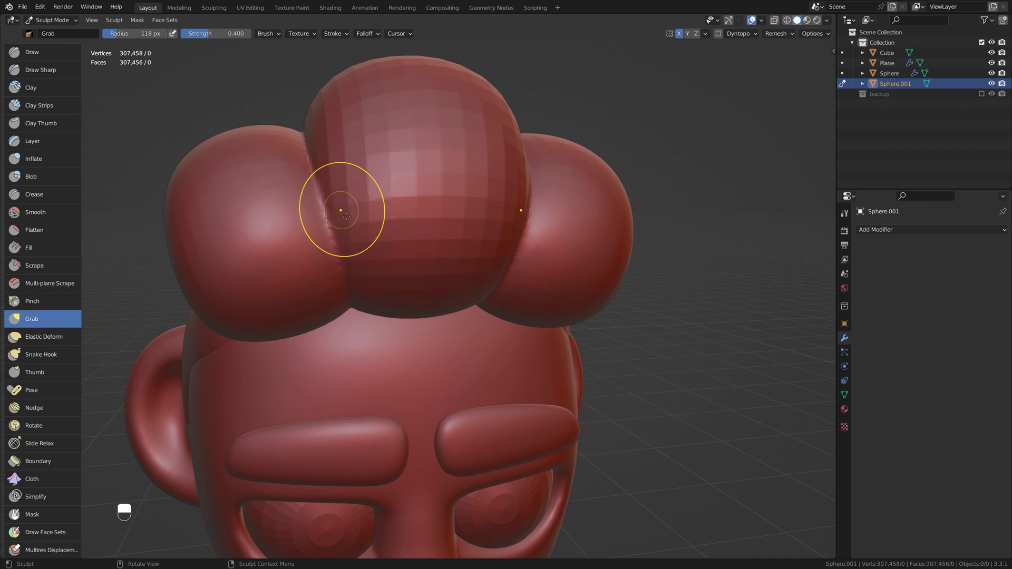
Smooth the faceted surface of the central quiff from the front, using a brush radius of 231 px
key("grave")
scroll(402, 196, "up", 1)
middle_click_drag(490, 142, 522, 168, "shift")
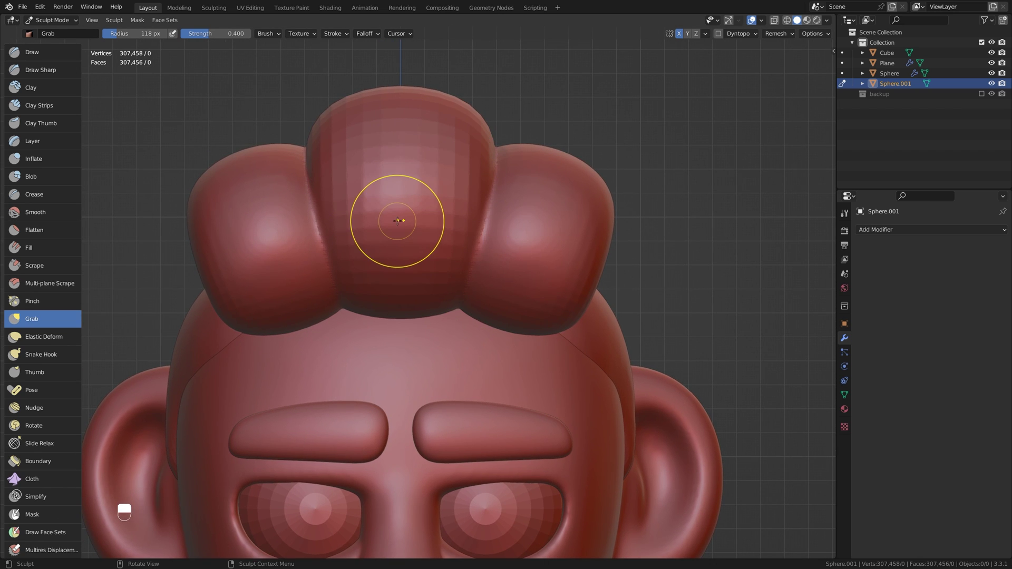
key("f")
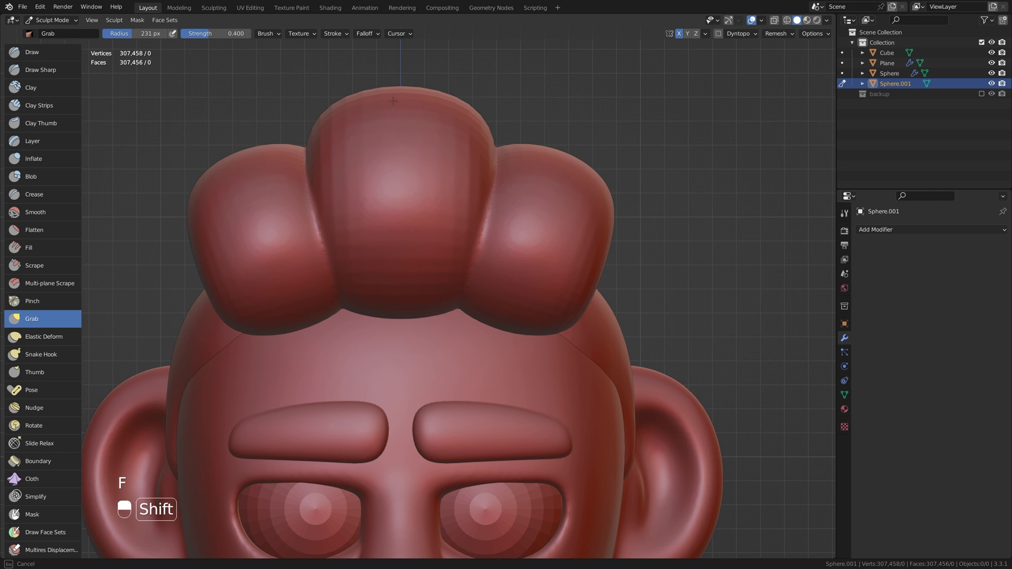
scroll(393, 101, "down", 3)
middle_click_drag(422, 244, 349, 279)
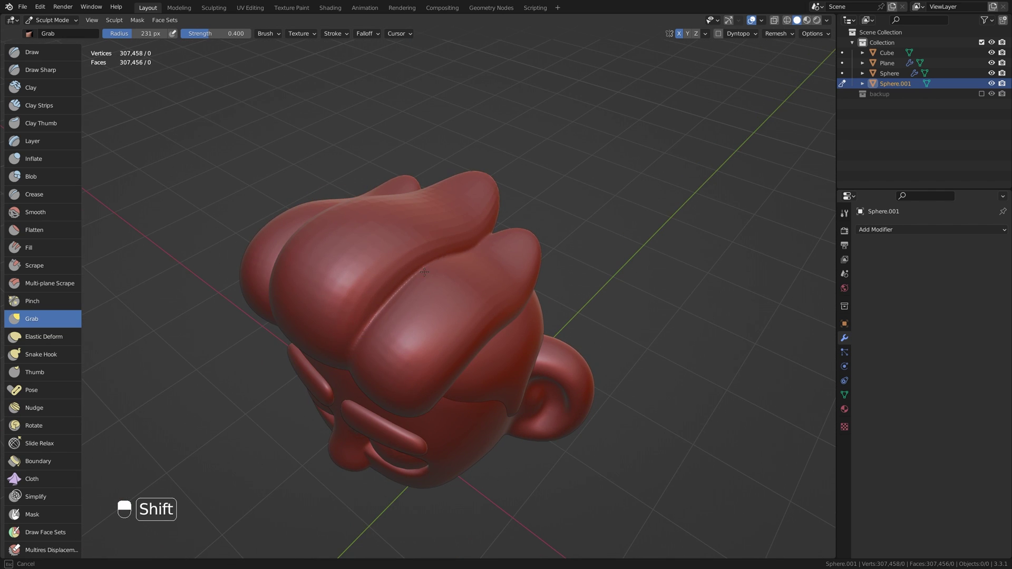
middle_click_drag(466, 290, 388, 365)
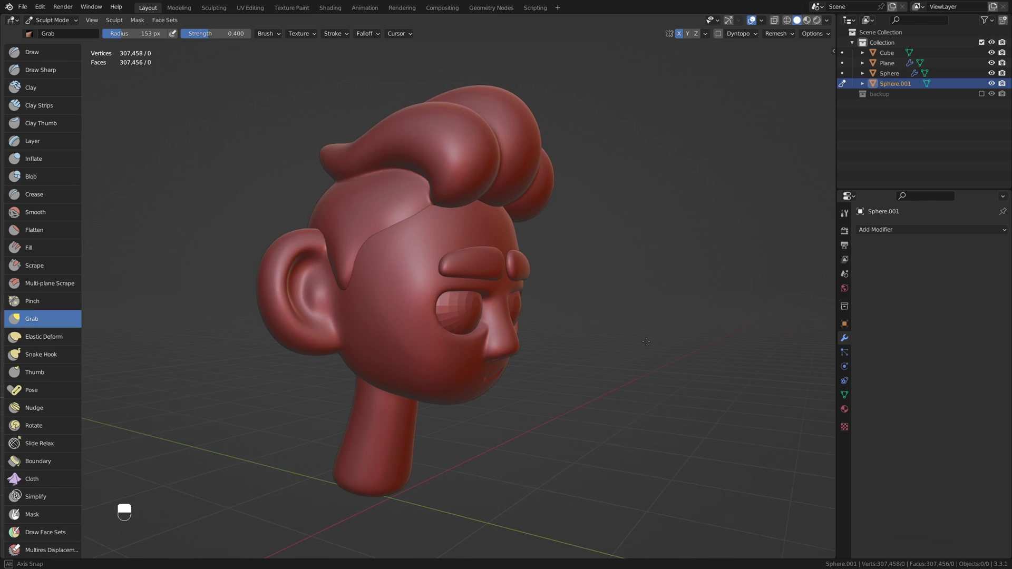
mouse_move(679, 338)
middle_mouse_down()
mouse_move(700, 345)
mouse_move(669, 332)
mouse_move(555, 348)
mouse_move(370, 337)
mouse_move(707, 373)
middle_mouse_up()
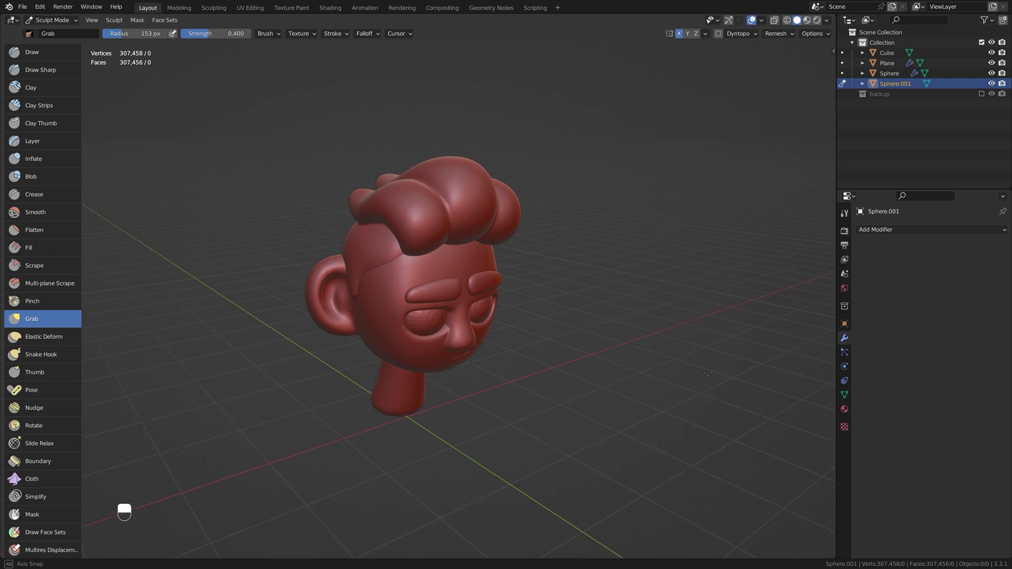
key("grave")
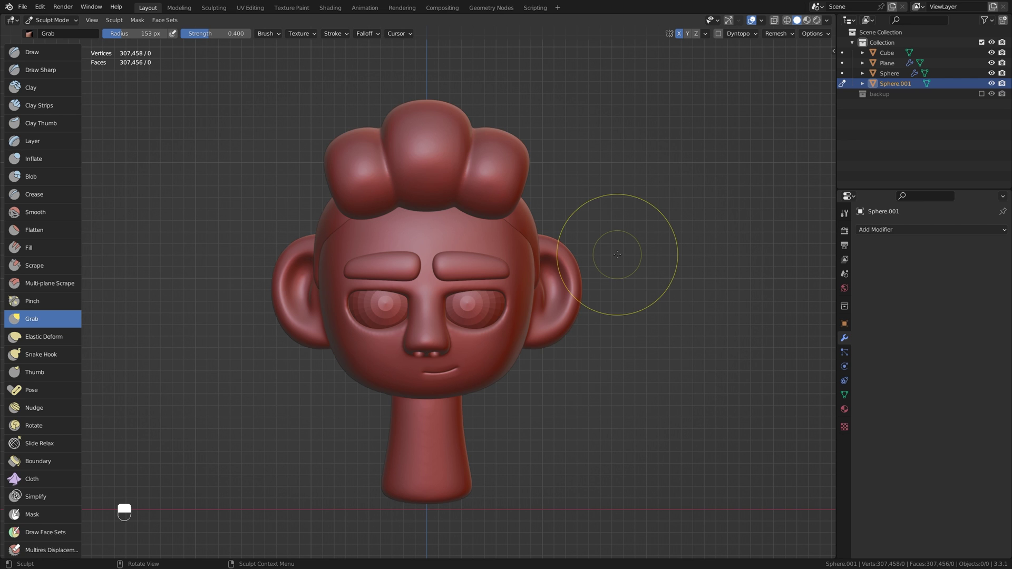
middle_click_drag(576, 323, 775, 323)
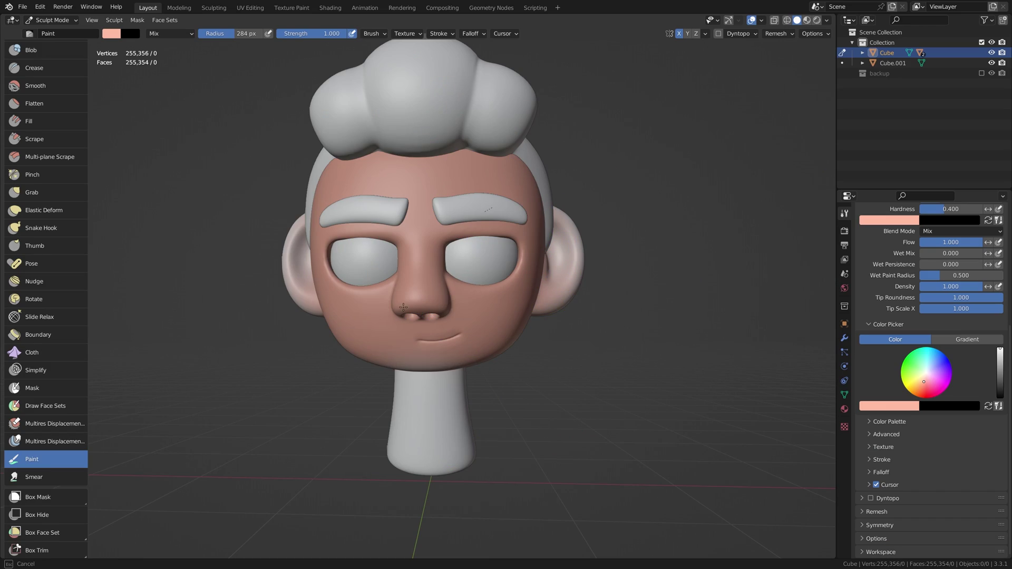
Paint the face with a light pink skin colour using the Paint brush at a radius of 284 px and strength 1.000
mouse_move(411, 292)
middle_mouse_down()
mouse_move(475, 292)
mouse_move(372, 288)
middle_mouse_up()
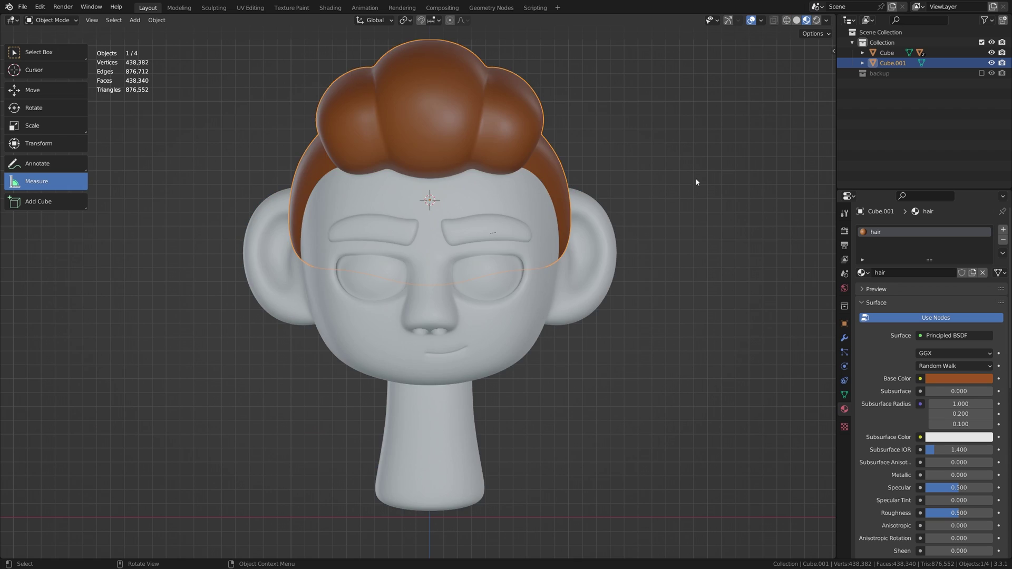
Link the orange-brown hair material from the hair object to the eyebrows
middle_click_drag(696, 181, 563, 178)
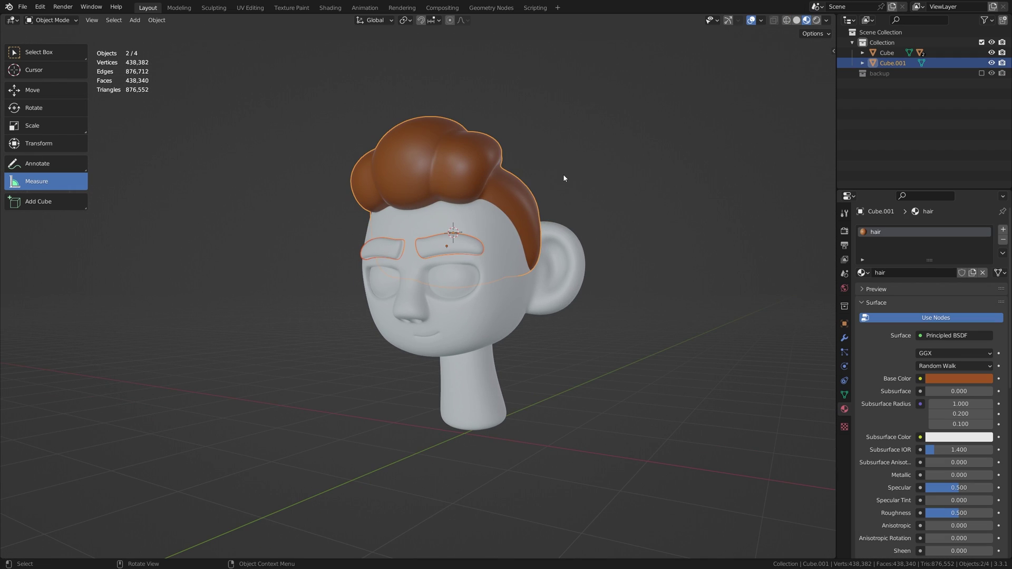
key("ctrl+l")
left_click(550, 201)
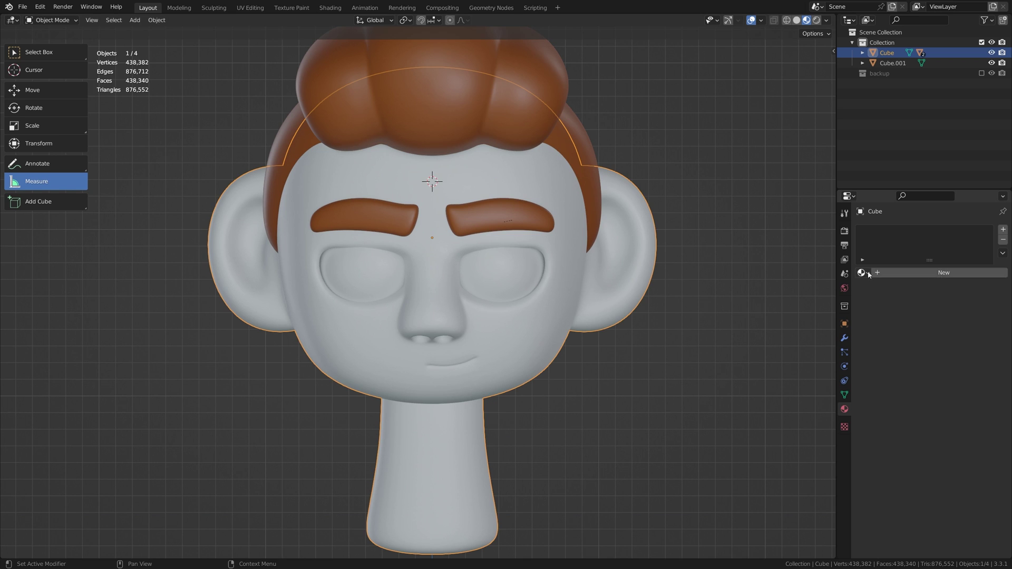
Assign a material to the head and connect a Color Attribute node to the Principled BSDF's Base Color
left_click(867, 273)
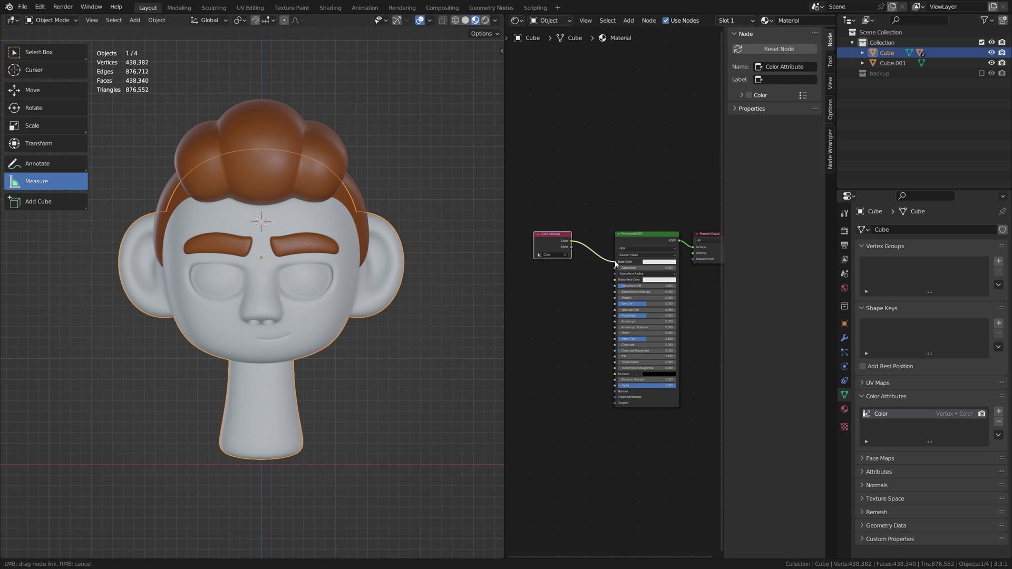
left_click_drag(614, 263, 614, 262)
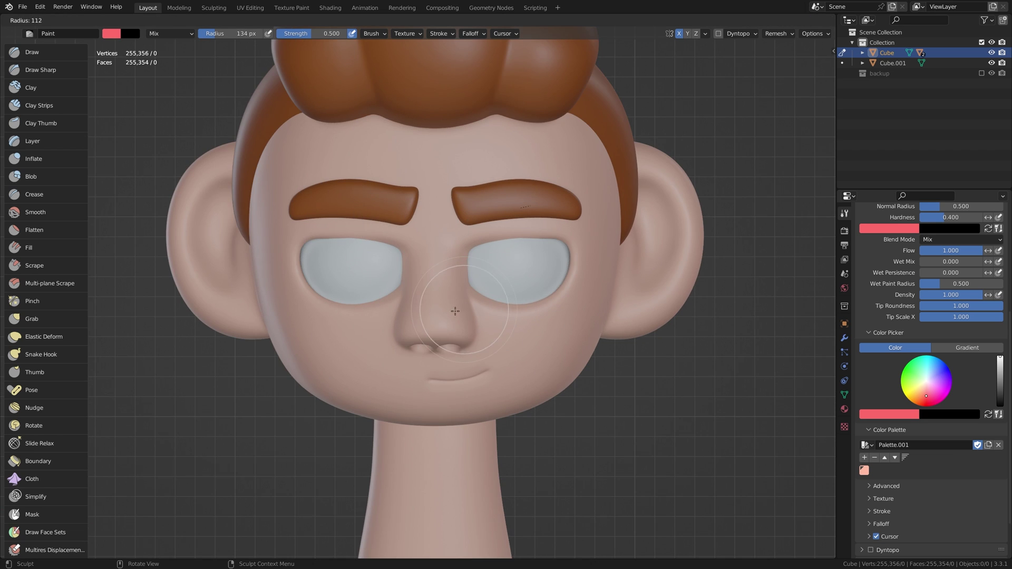
Tint the nose red with the Paint brush at a radius of about 125 px and strength 0.500
scroll(418, 334, "up", 2)
left_click_drag(421, 337, 442, 344)
scroll(442, 343, "down", 3)
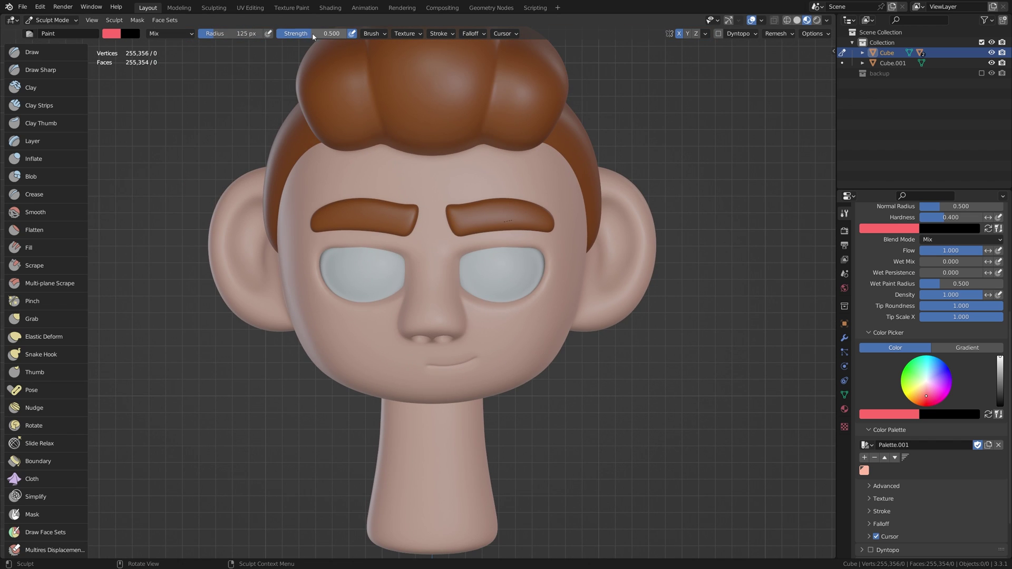
scroll(448, 329, "up", 1)
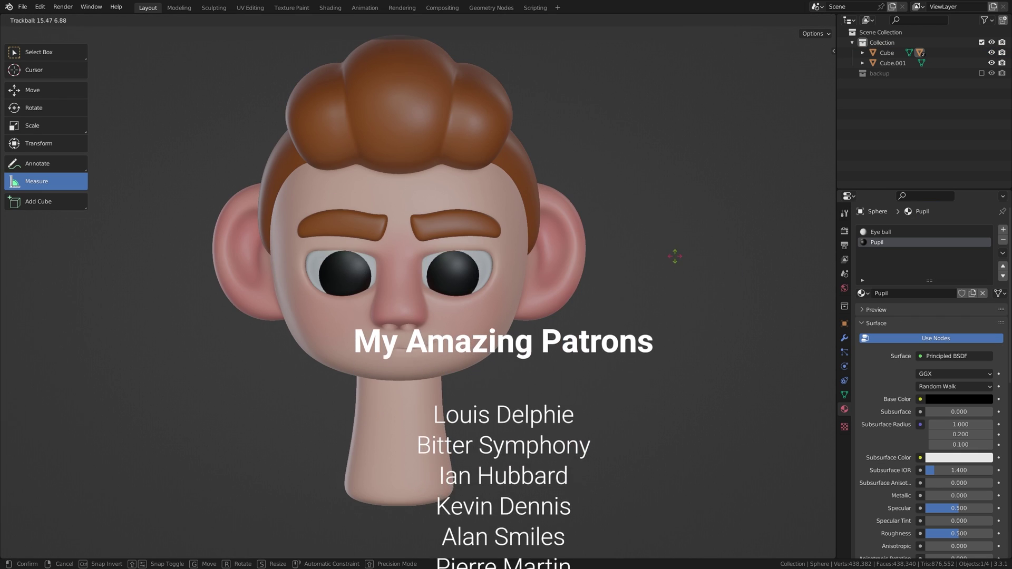
Rotate the eyes freely with the trackball rotation to aim the pupils
left_click(674, 258)
key("r")
key("r")
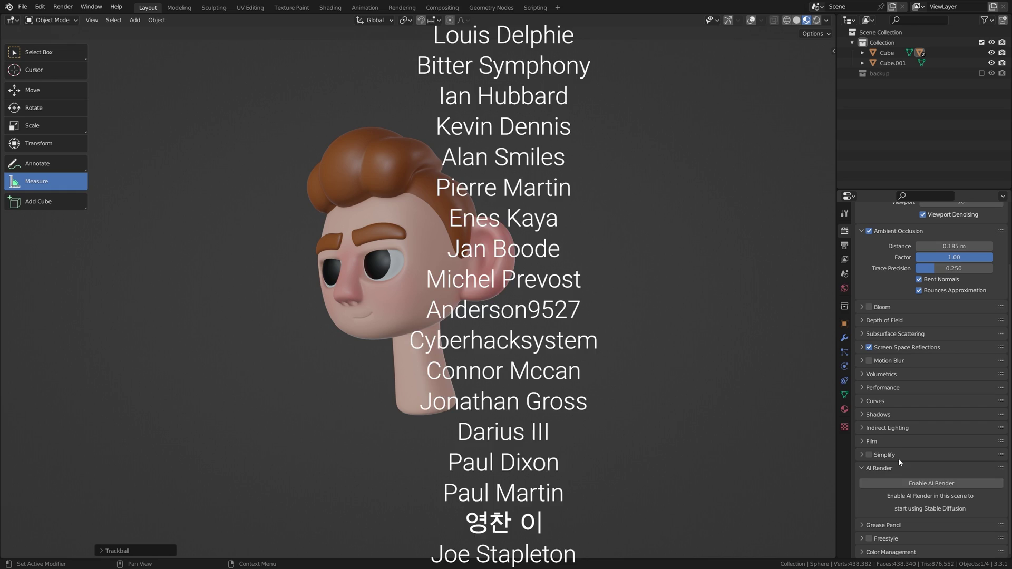
Set the Color Management look to Medium High Contrast in the render settings
left_click(898, 552)
scroll(932, 522, "down", 3)
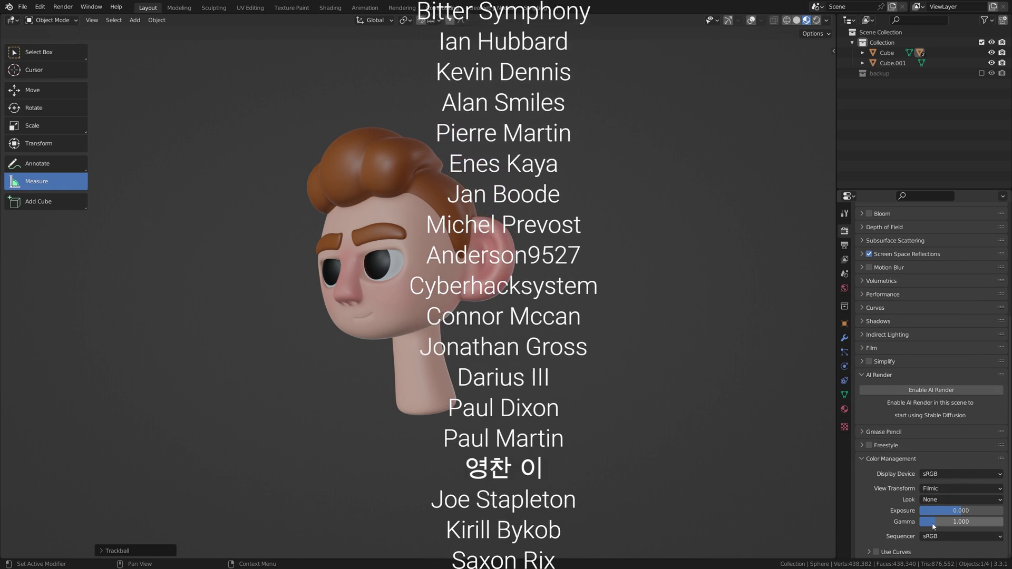
left_click(944, 499)
left_click(941, 455)
Check the coloured head from several angles and hide the viewport's tool shelf
middle_click_drag(503, 290, 571, 296)
scroll(571, 295, "up", 1)
mouse_move(640, 332)
middle_mouse_down()
mouse_move(603, 343)
mouse_move(683, 350)
mouse_move(533, 352)
mouse_move(648, 348)
middle_mouse_up()
key("n")
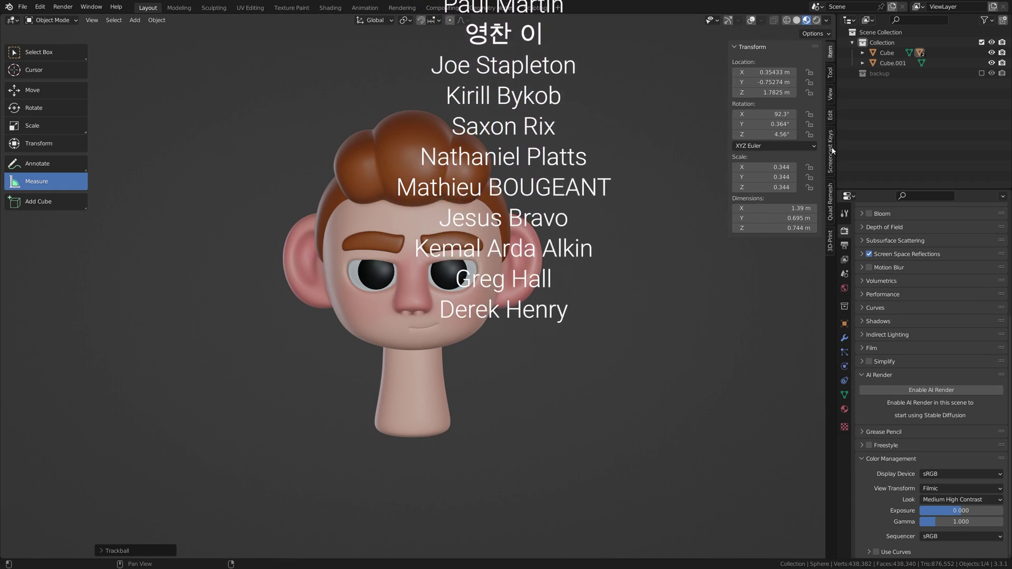
key("n")
middle_click_drag(612, 250, 465, 237)
key("t")
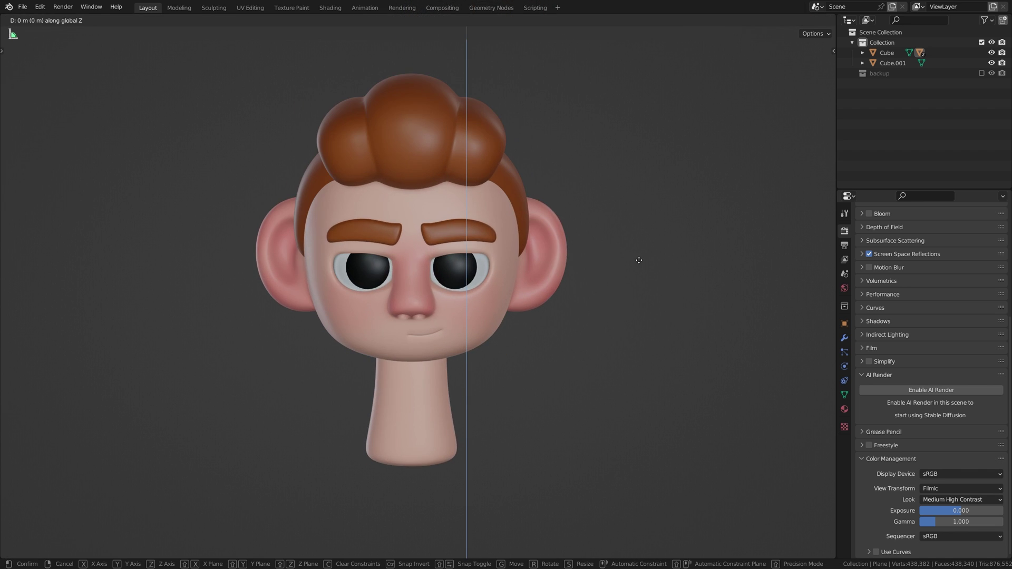